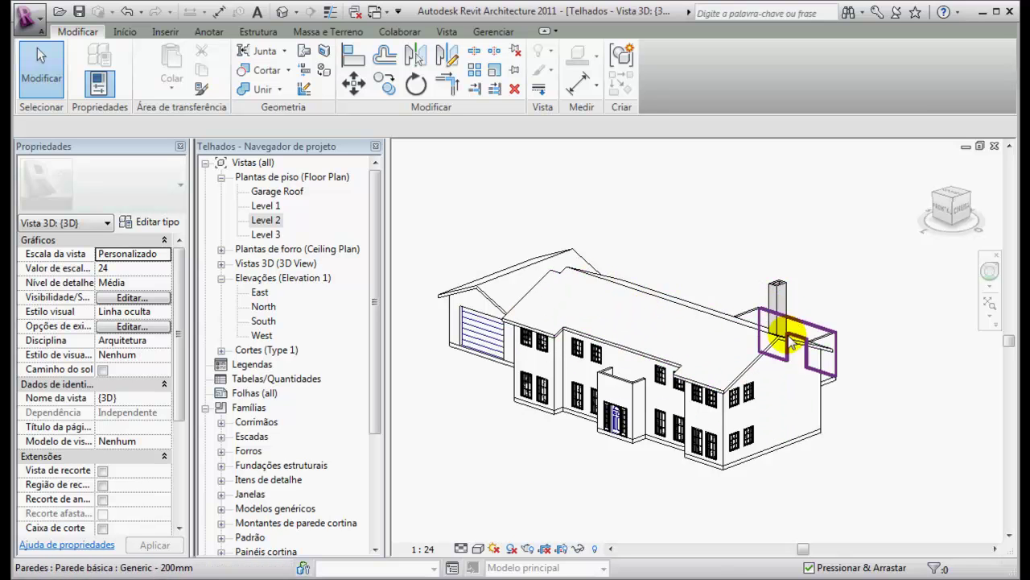
Step: View the unroofed annex at the rear of the house and open the Level 2 floor plan
shift+middle_drag(817, 379, 405, 381)
scroll(463, 330, up, 3)
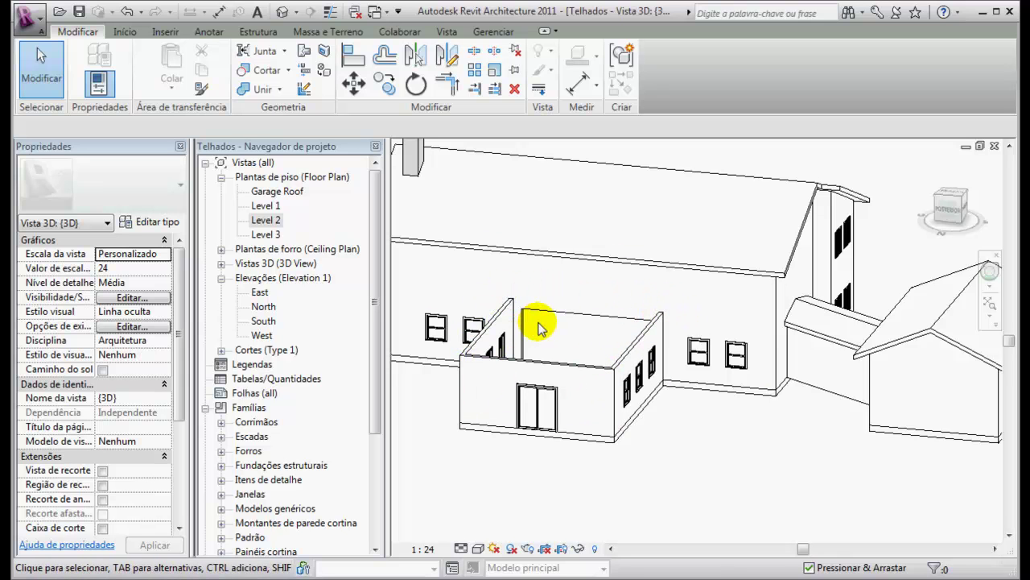
shift+middle_drag(551, 335, 693, 344)
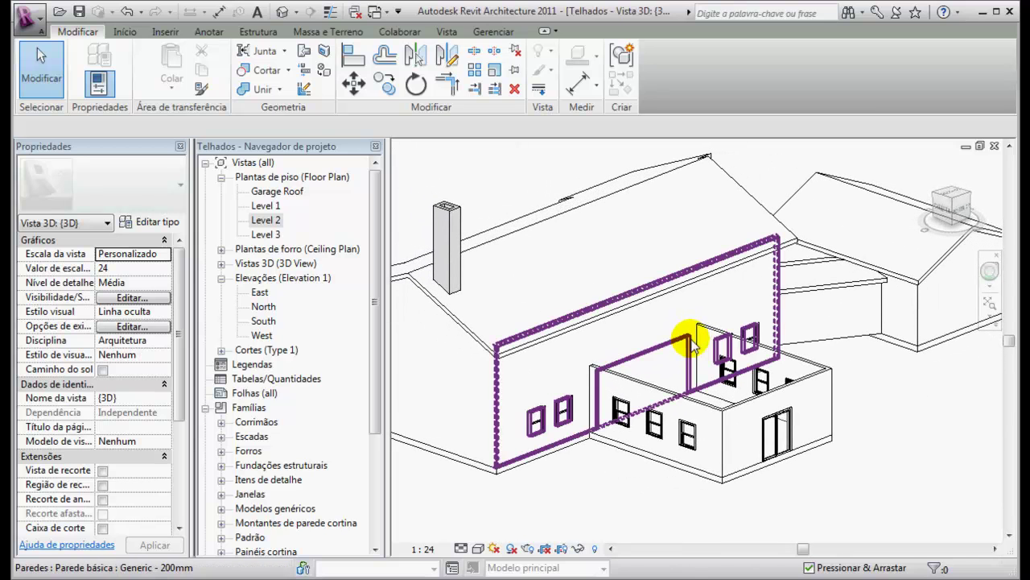
double_click(266, 222)
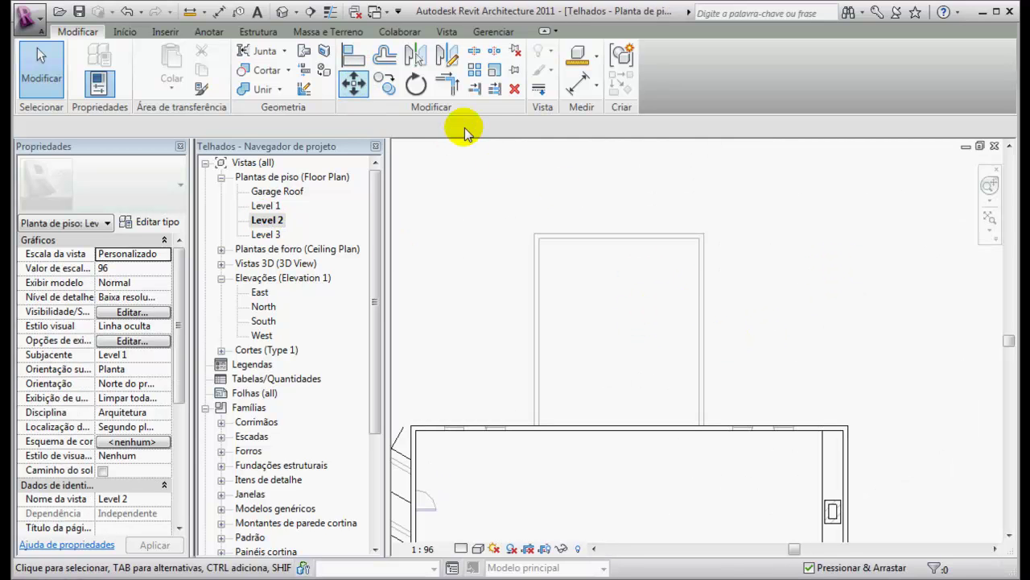
Step: Start a roof by perimeter and create non-sloping boundary lines from the annex's three outer walls with a 600 overhang
click(122, 32)
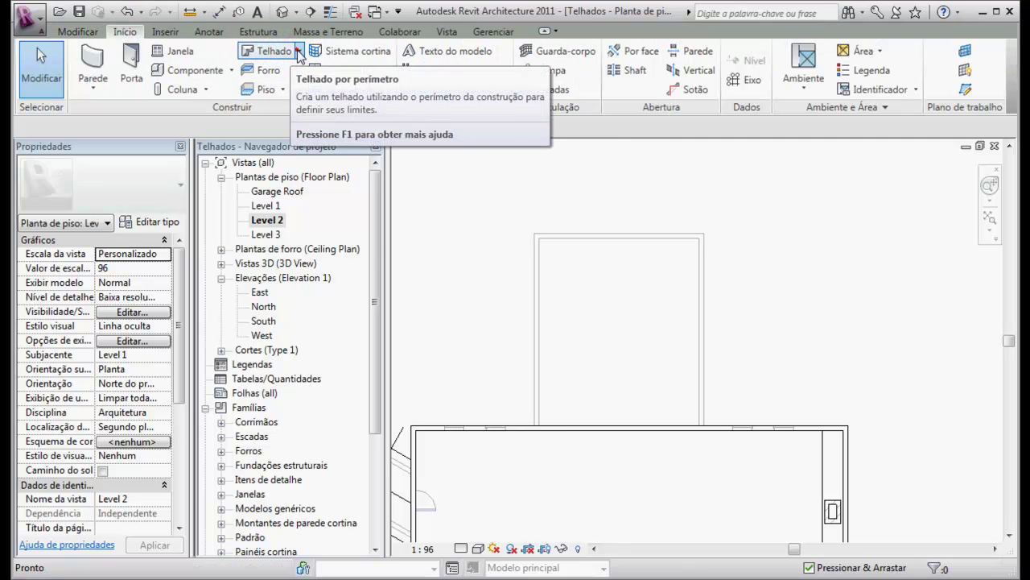
click(290, 50)
click(290, 78)
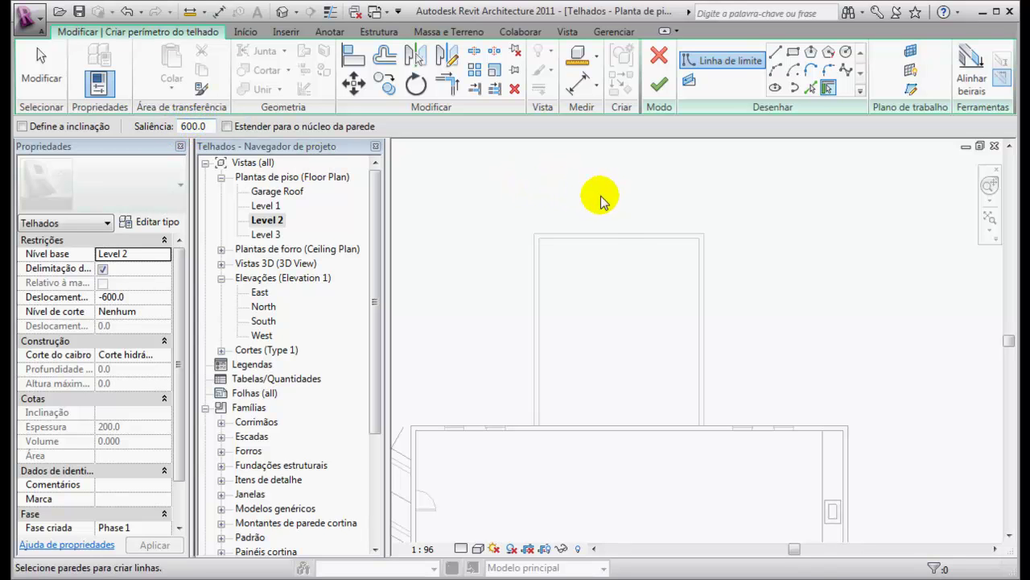
click(626, 239)
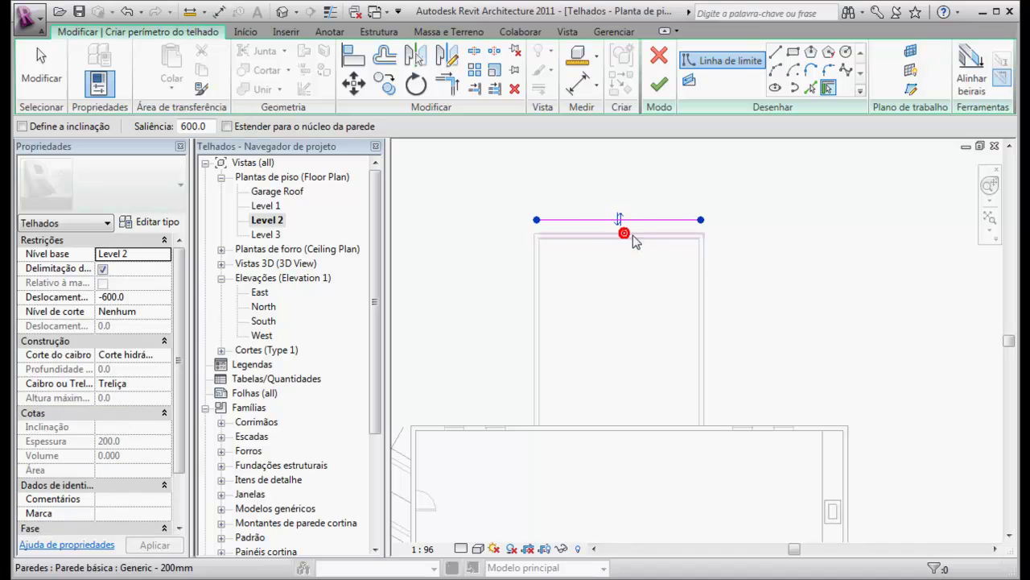
click(705, 270)
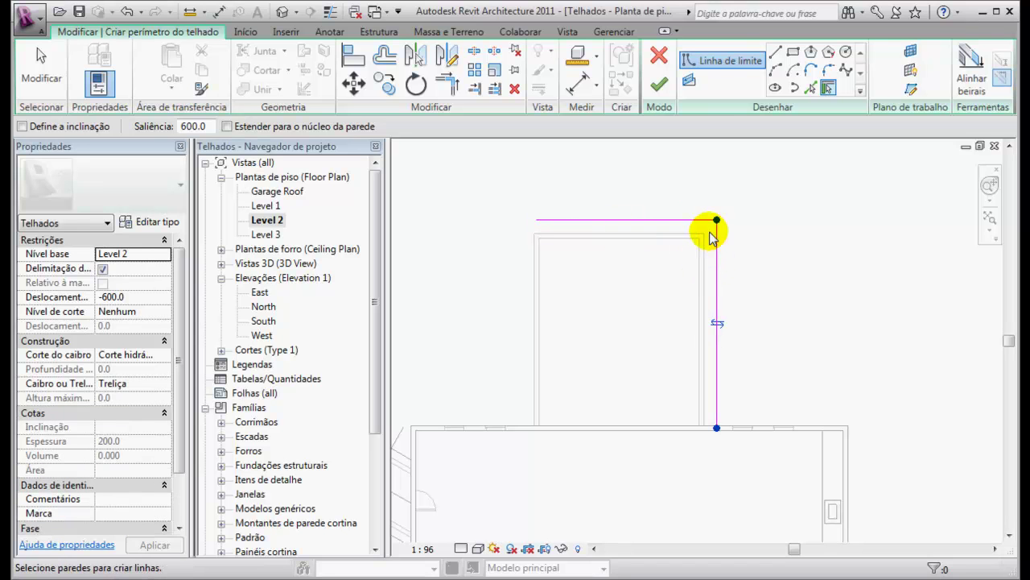
click(535, 274)
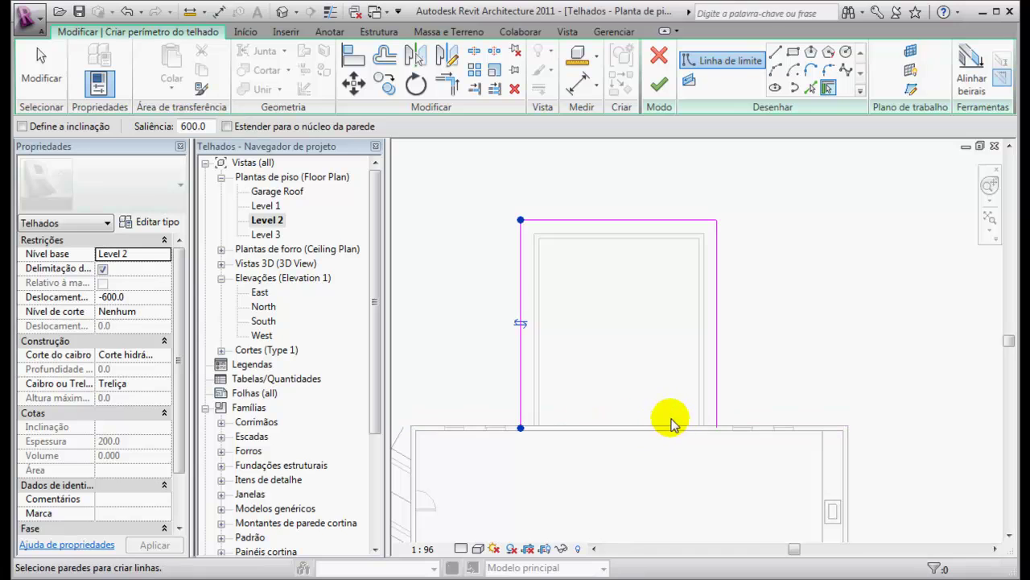
Step: Draw the closing boundary line along the main house's outer wall face between the two annex side lines
click(776, 53)
scroll(550, 432, up, 3)
scroll(550, 432, up, 1)
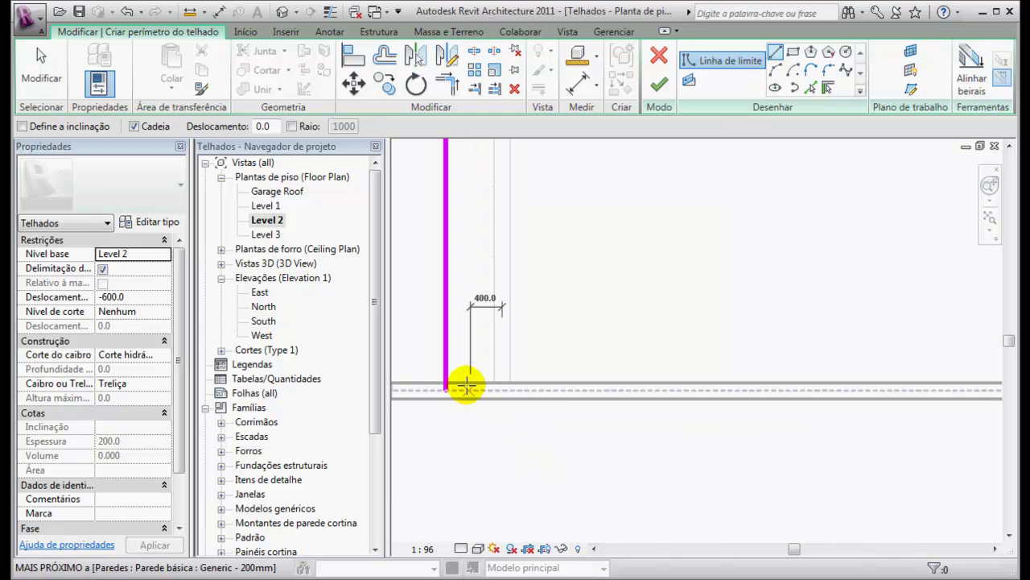
click(446, 382)
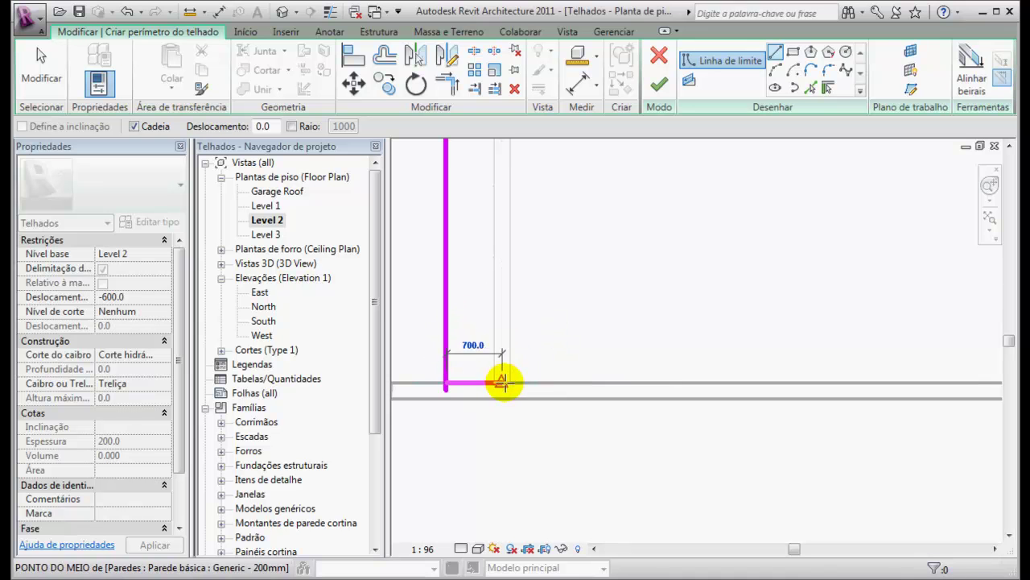
click(446, 389)
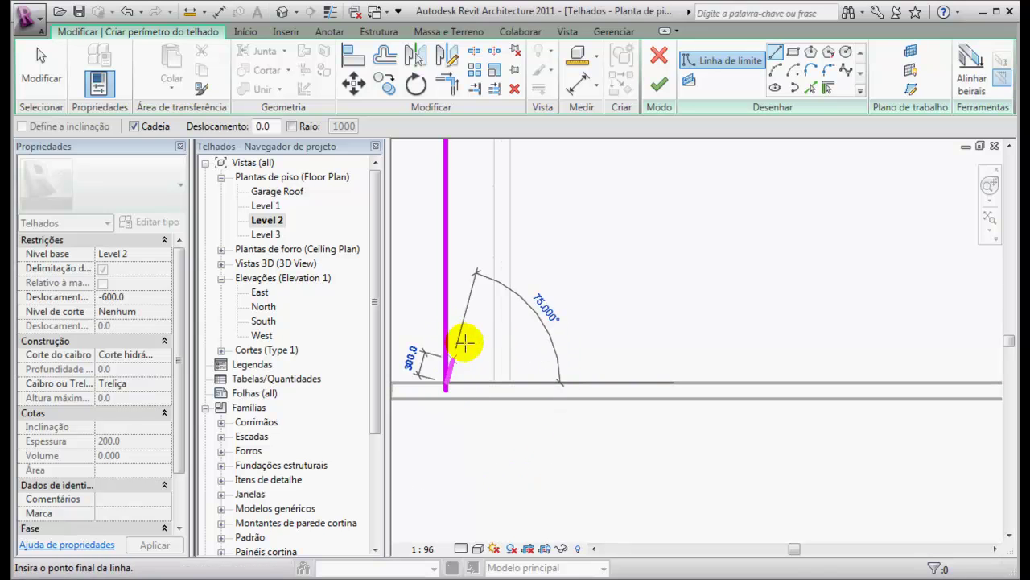
scroll(480, 348, down, 2)
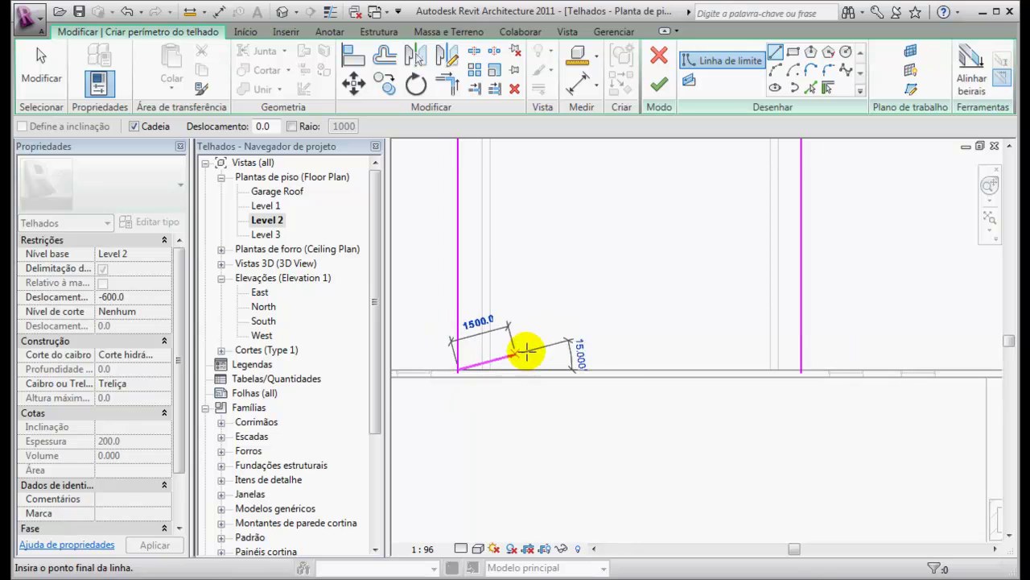
scroll(792, 378, up, 3)
click(815, 351)
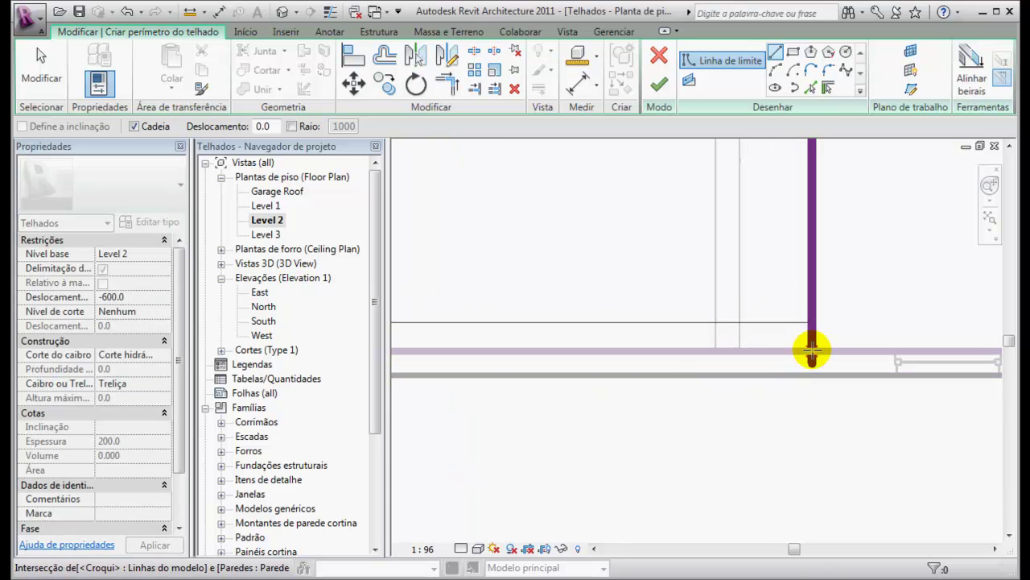
Step: Trim both corners where the annex side lines meet the closing line along the main house wall
click(448, 84)
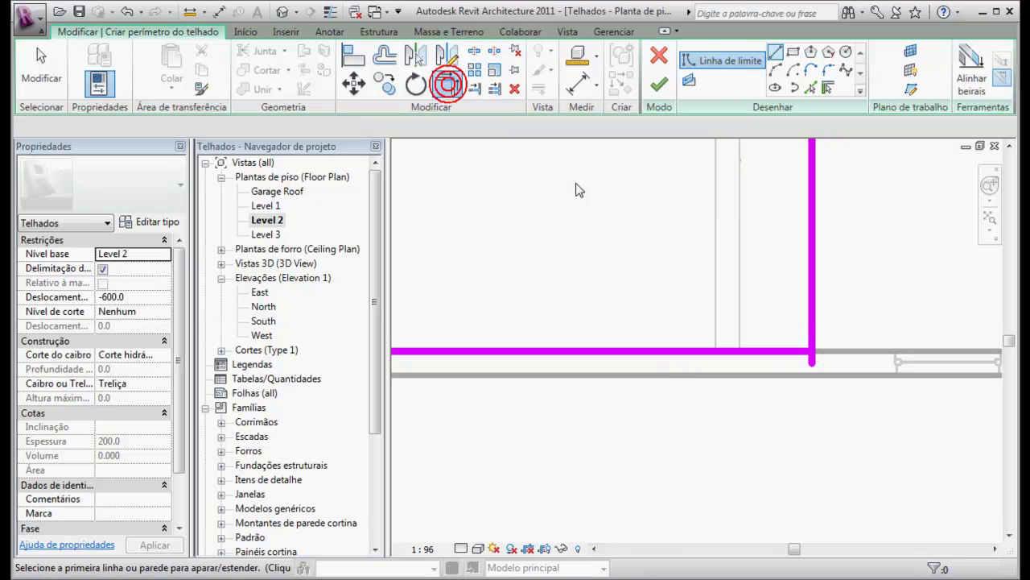
click(812, 318)
click(775, 351)
scroll(515, 280, down, 2)
middle_drag(512, 281, 882, 307)
click(519, 313)
click(542, 347)
scroll(647, 268, down, 3)
middle_drag(652, 264, 566, 379)
click(55, 77)
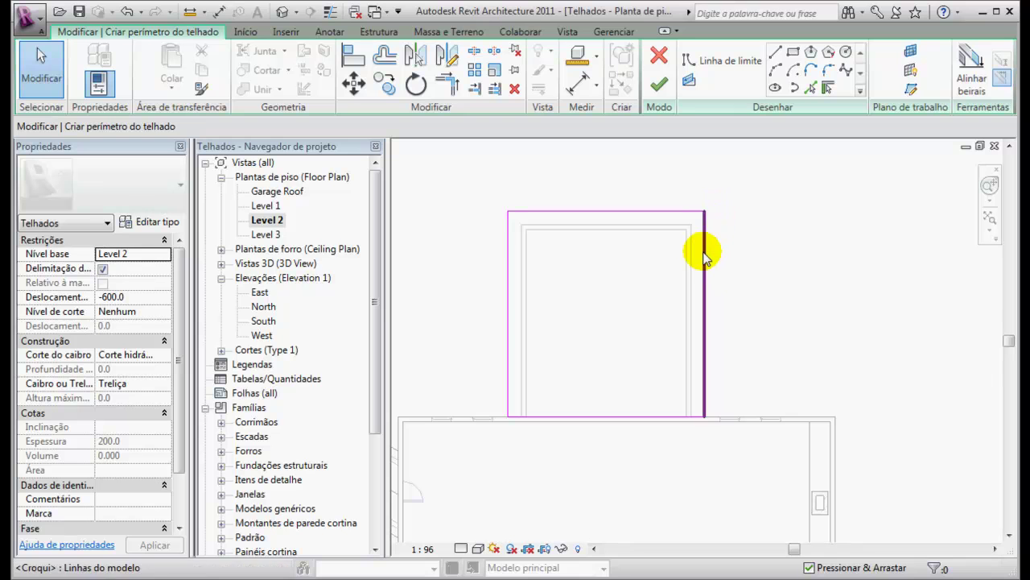
Step: Make the three outer boundary lines slope-defining at 75, leaving the line along the main house flat, and finish the roof
click(707, 292)
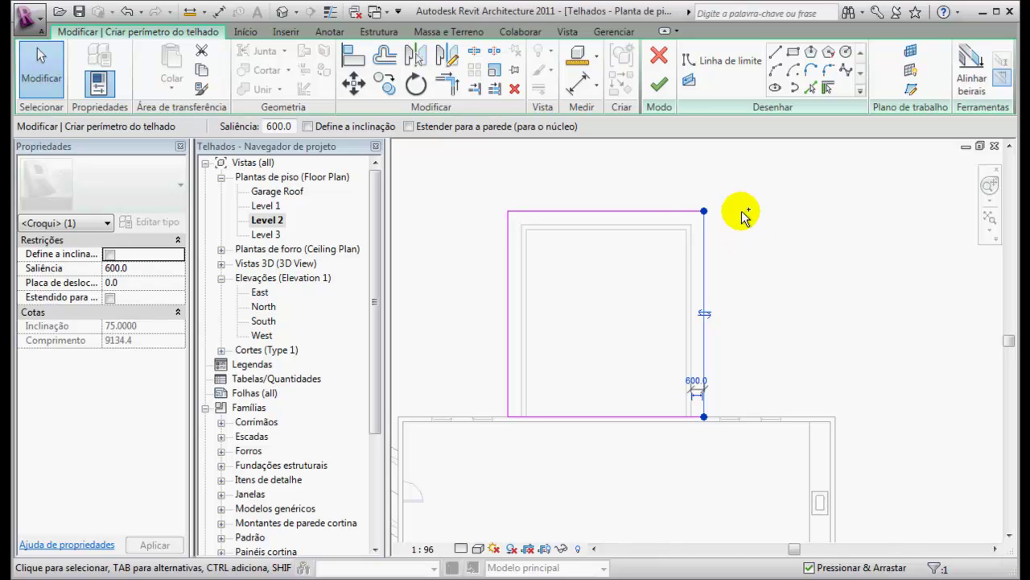
ctrl+click(659, 212)
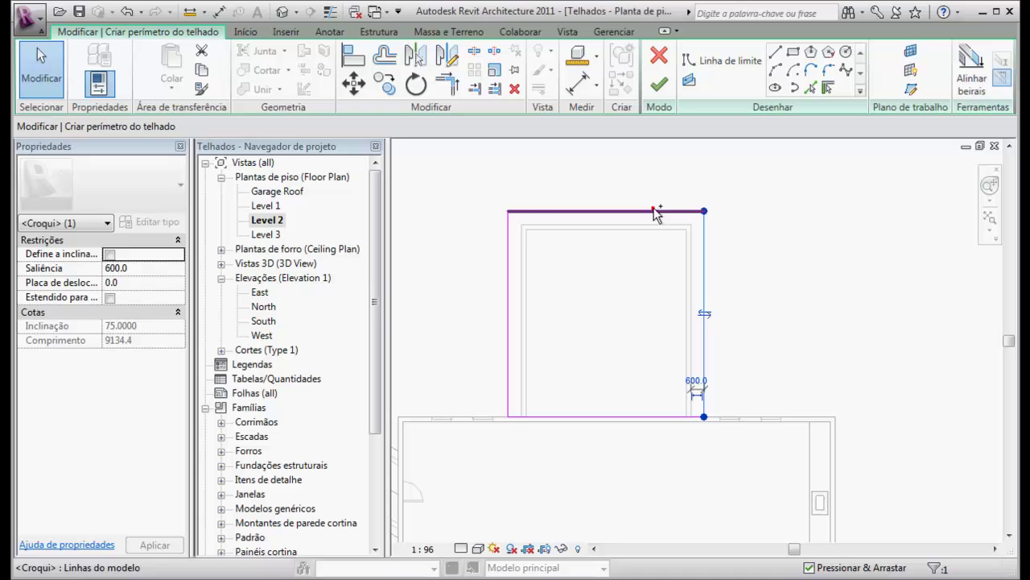
ctrl+click(508, 260)
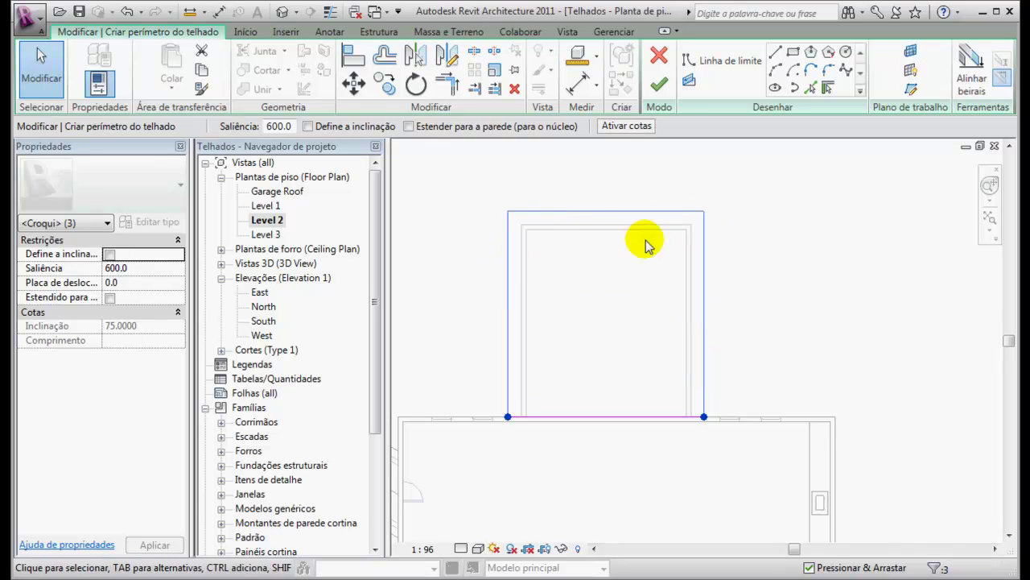
click(308, 127)
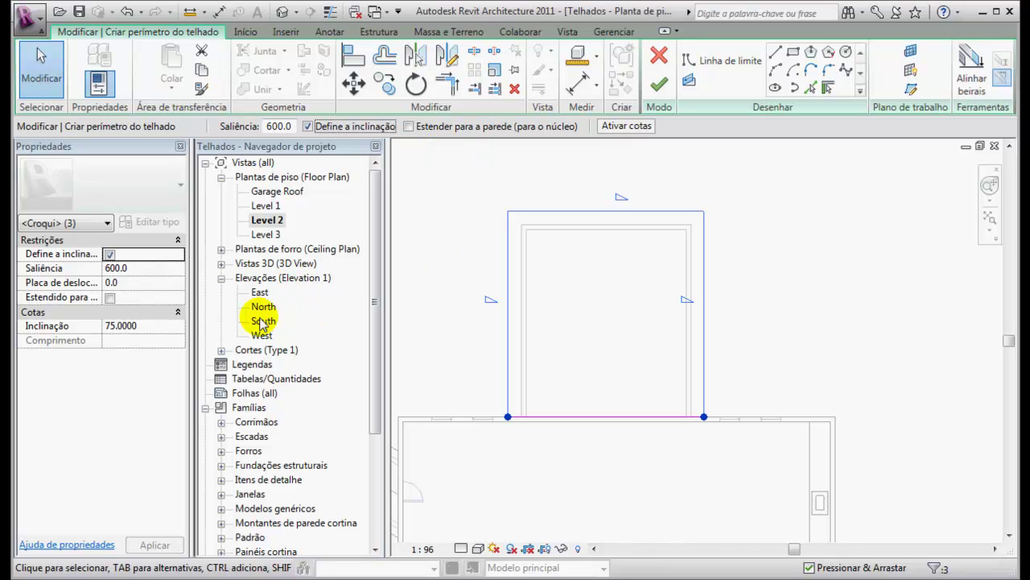
click(141, 329)
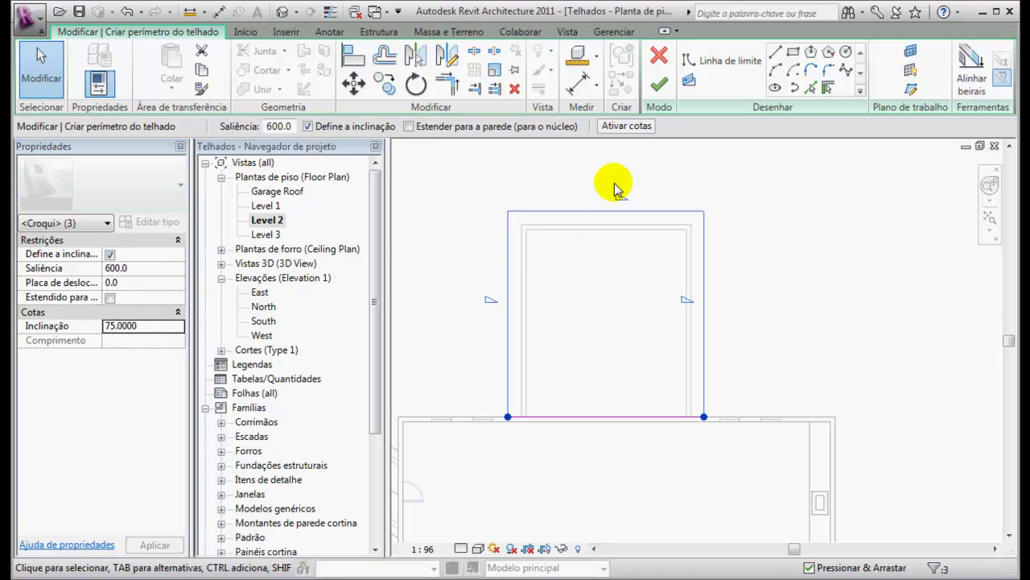
click(660, 85)
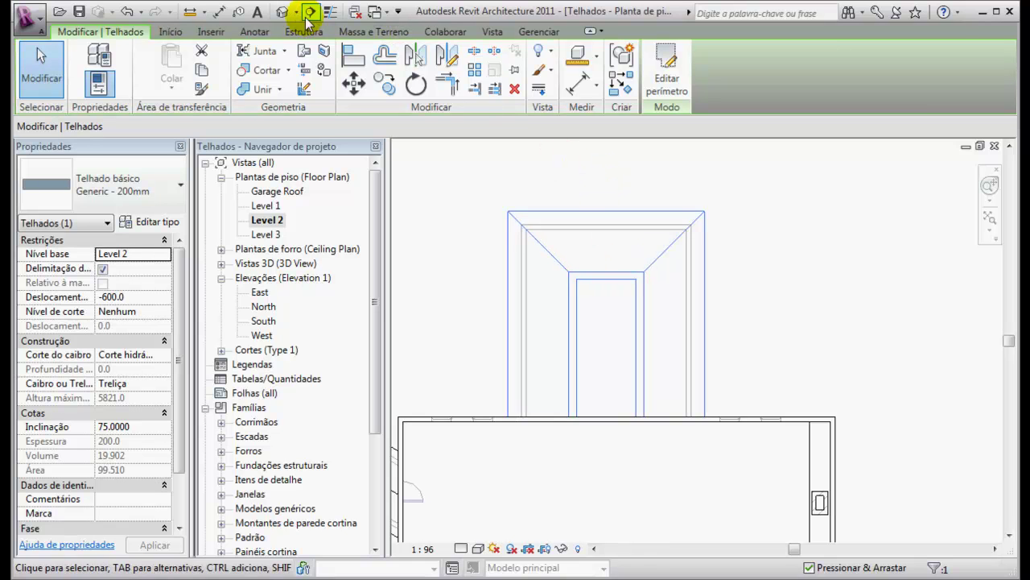
Step: Set the annex roof's base level offset to 600 in the 3D view
click(282, 12)
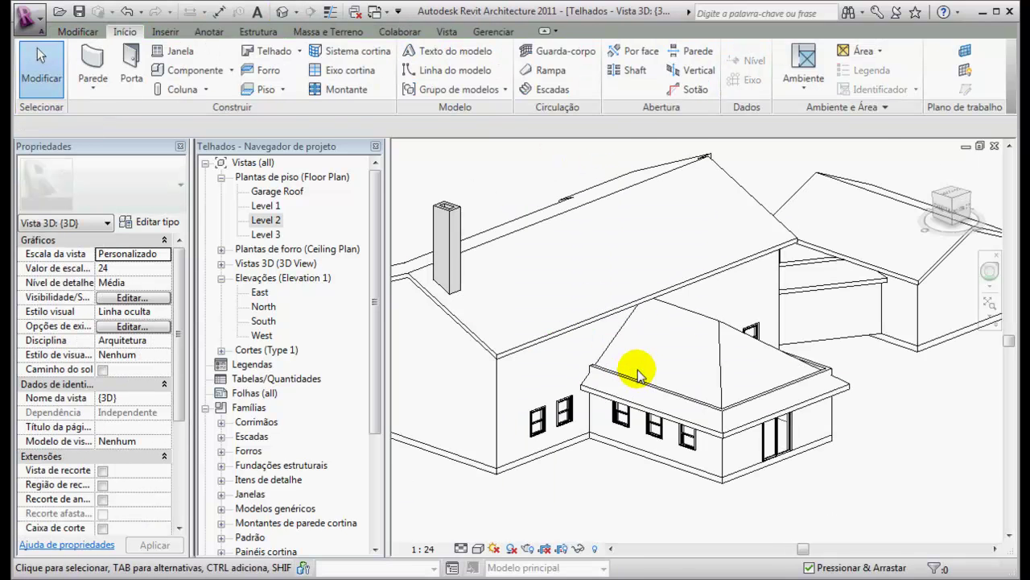
scroll(638, 371, up, 3)
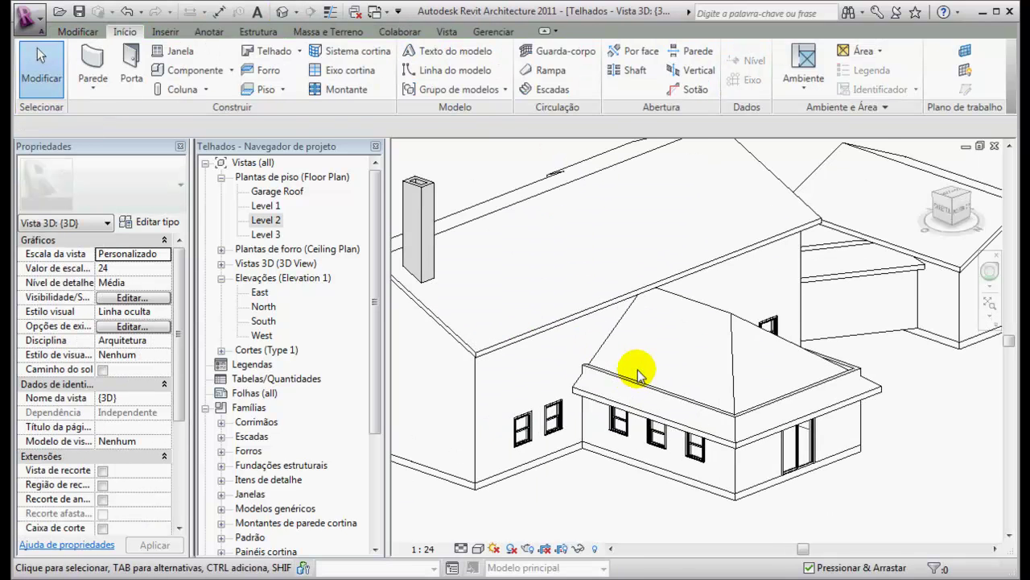
click(878, 393)
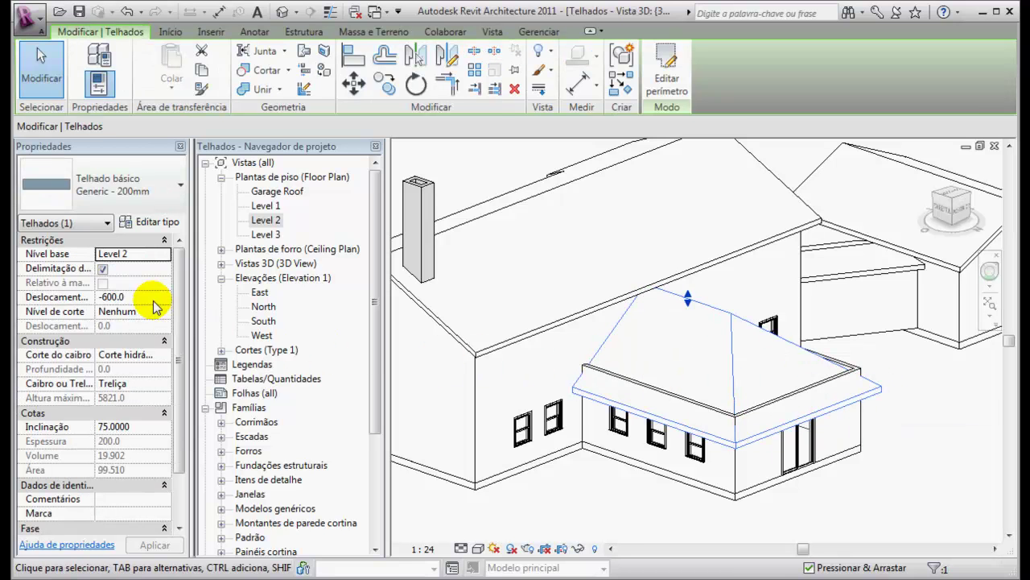
click(136, 295)
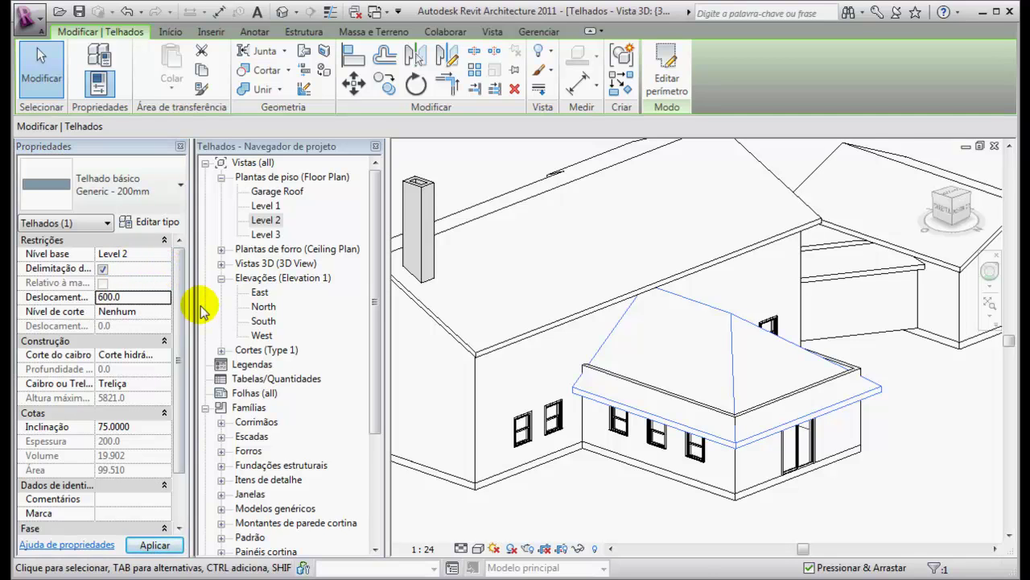
click(885, 419)
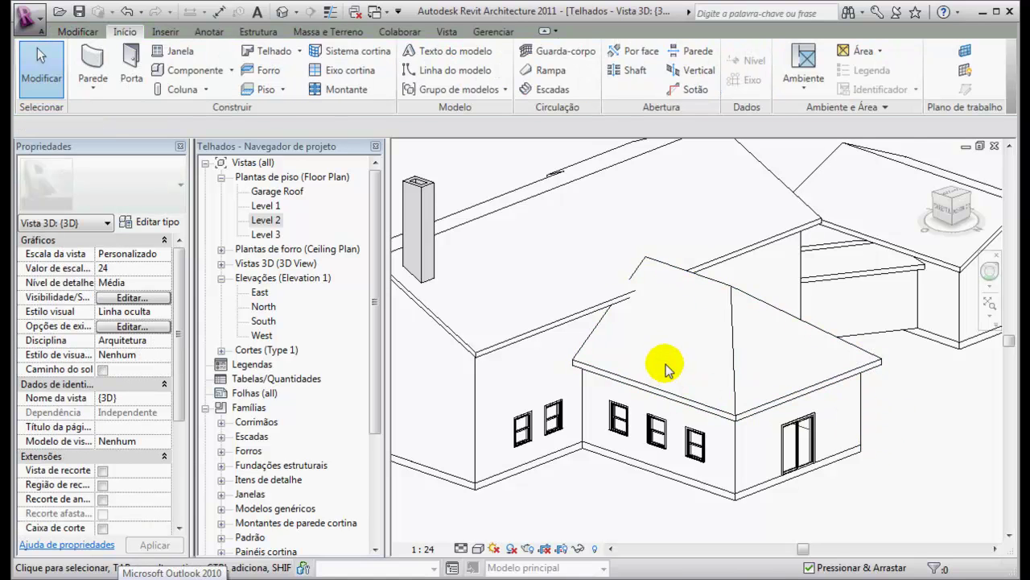
Step: Set the 3D view's visual style to Sombreado com arestas and examine where the annex roof meets the main roof
shift+middle_drag(632, 352, 663, 345)
scroll(677, 302, up, 3)
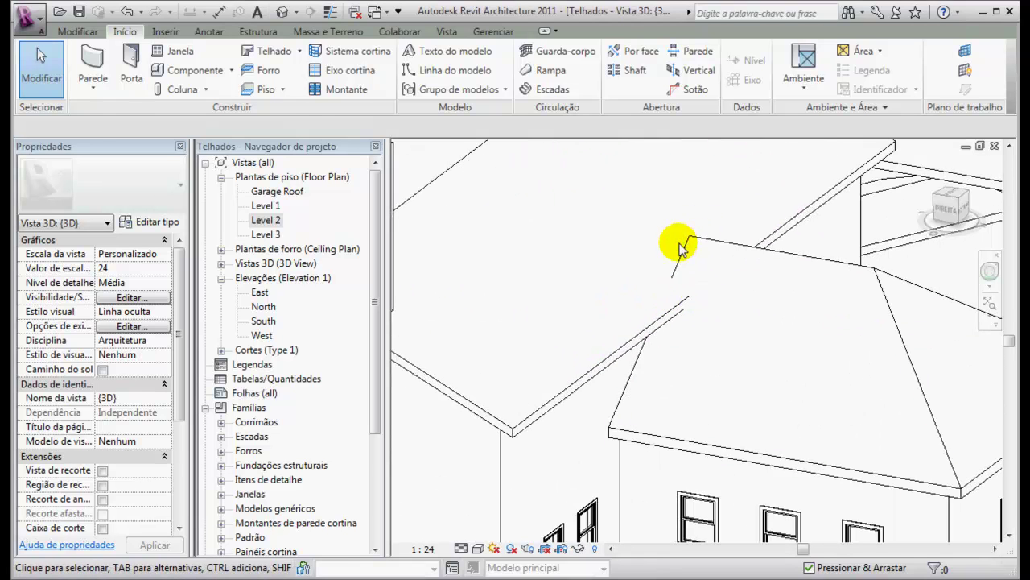
click(478, 548)
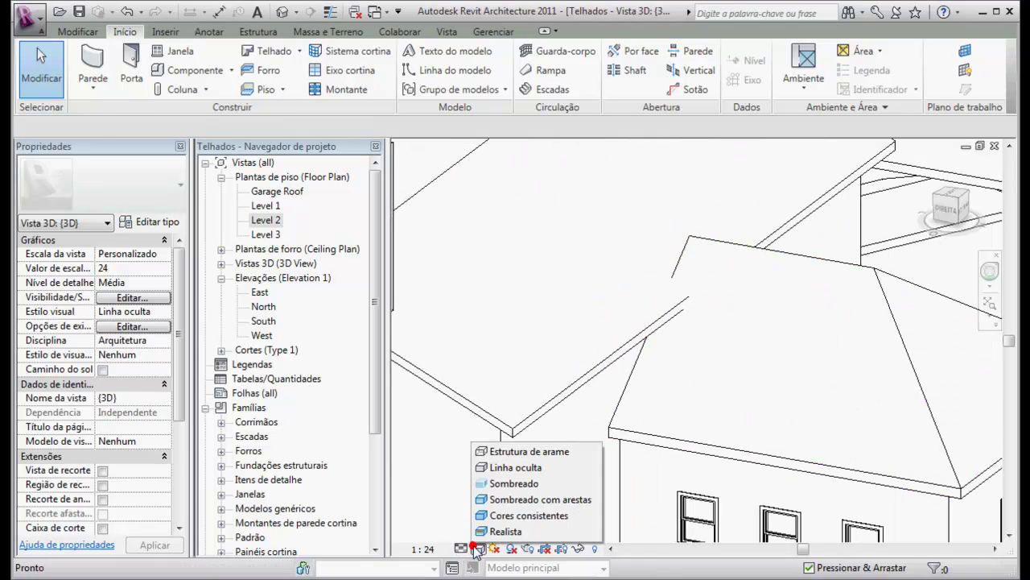
click(501, 500)
shift+middle_drag(680, 356, 858, 345)
scroll(680, 376, down, 5)
scroll(843, 309, up, 5)
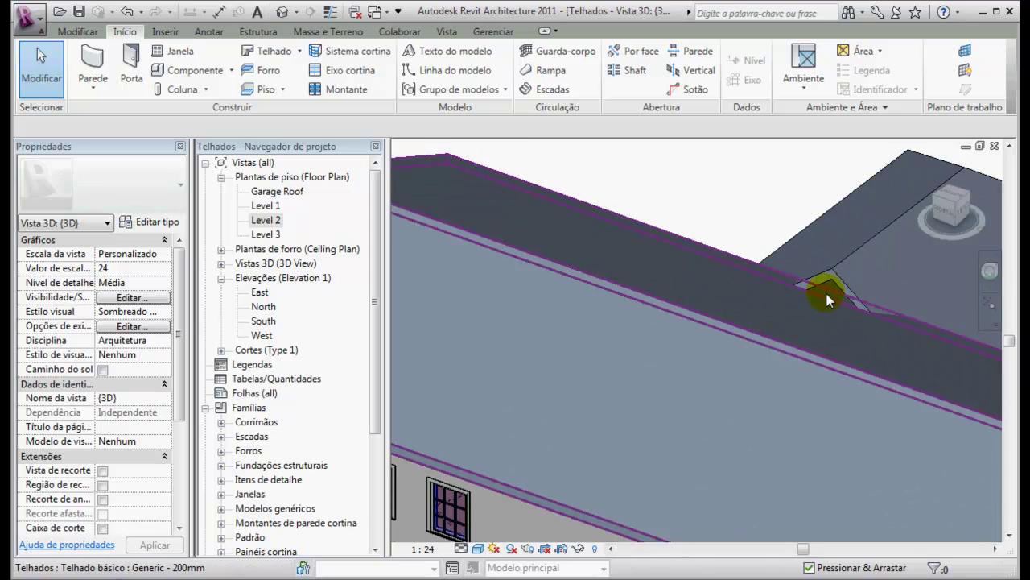
scroll(832, 295, down, 5)
shift+middle_drag(870, 329, 678, 322)
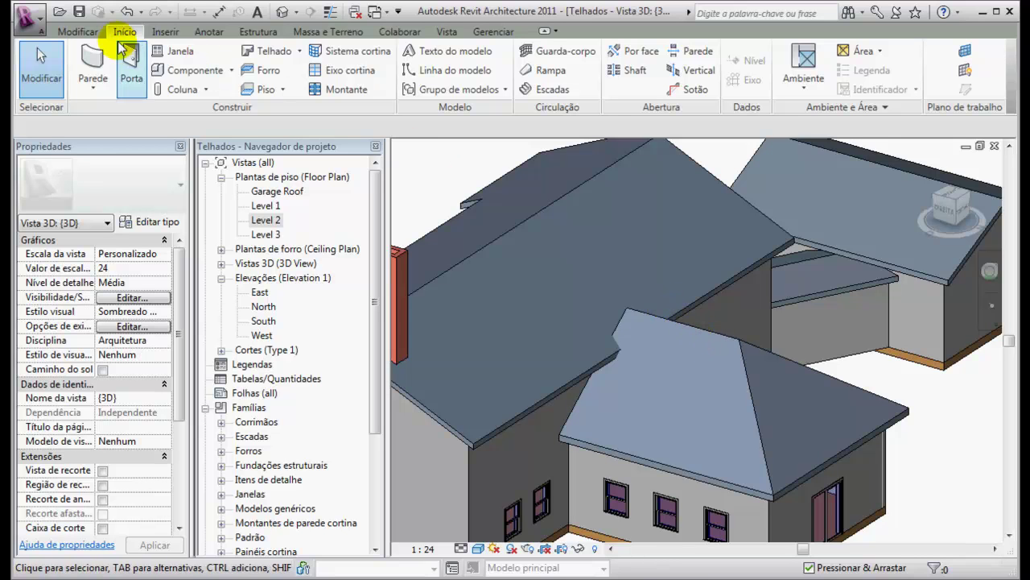
Step: Use Join/Unjoin Roof to extend the annex roof's rear edge to the main roof's sloping face
click(82, 31)
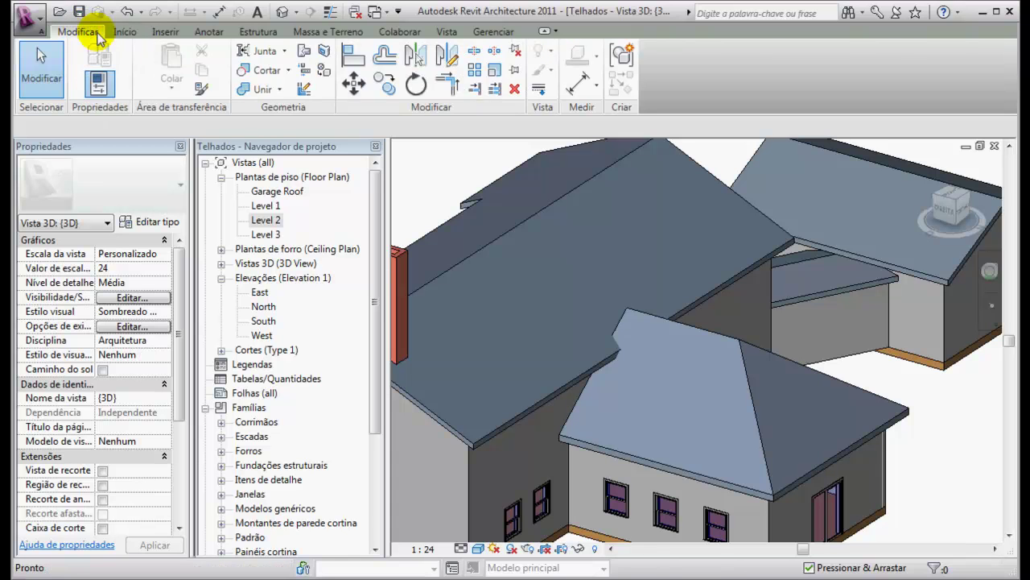
click(304, 53)
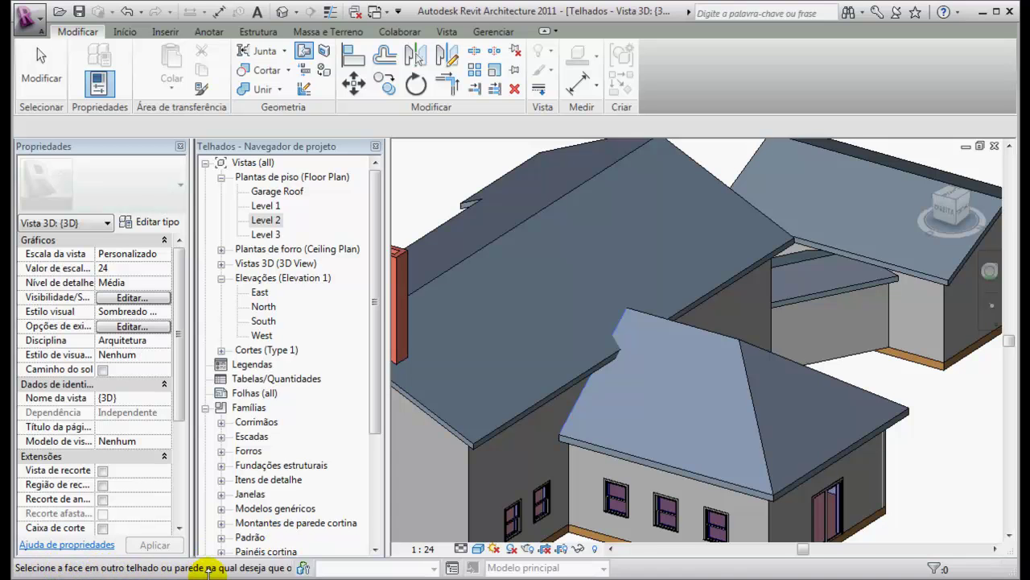
click(583, 370)
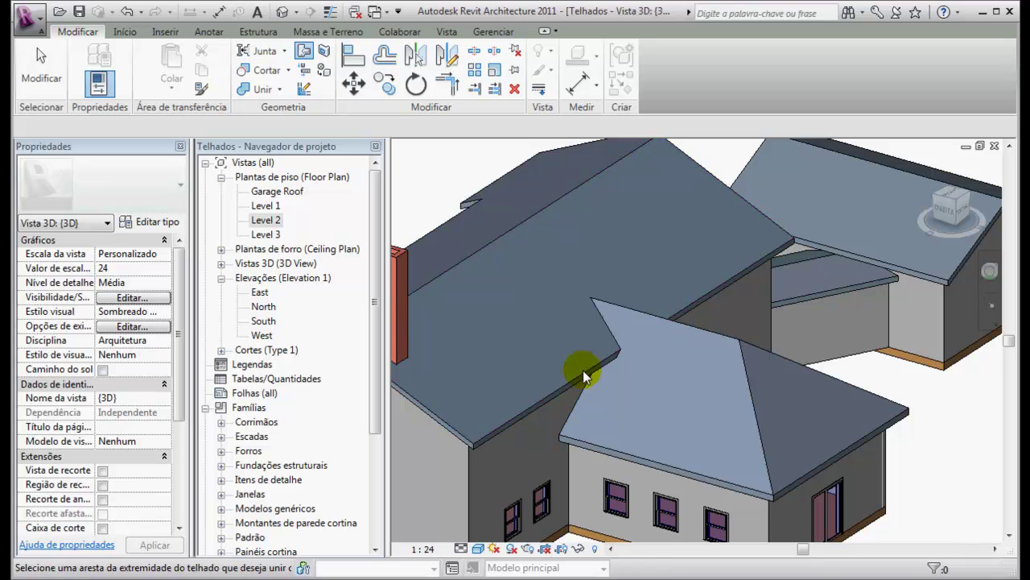
shift+middle_drag(603, 349, 612, 314)
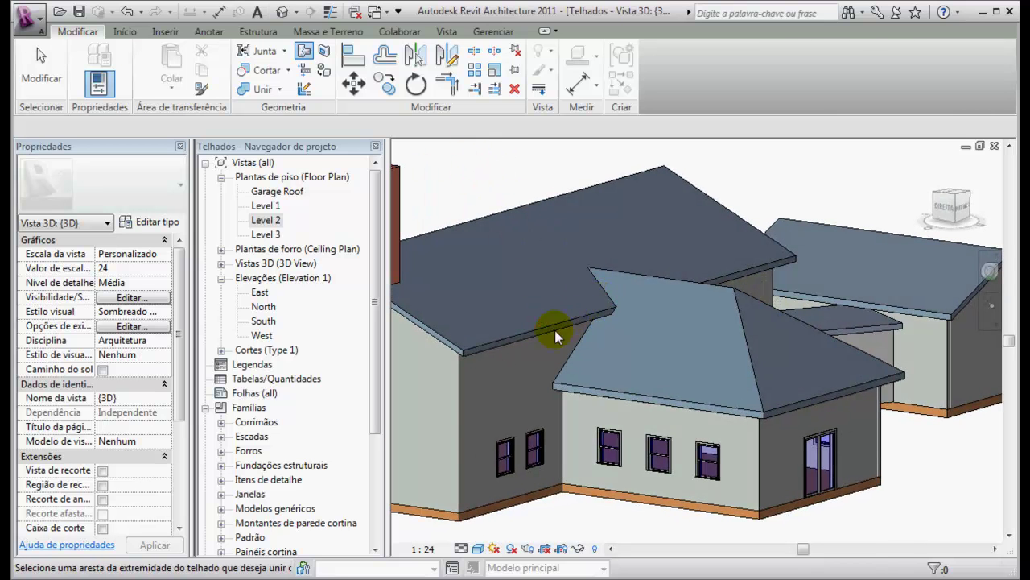
click(541, 286)
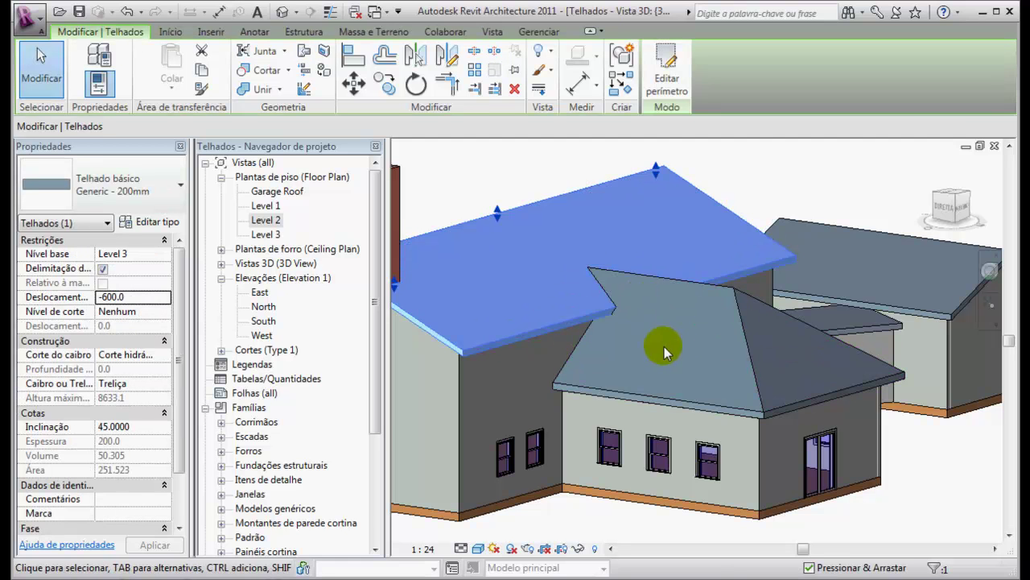
Step: Try Join/Unjoin Roof between the main roof's gable edge and the gable wall, and undo the join
click(735, 287)
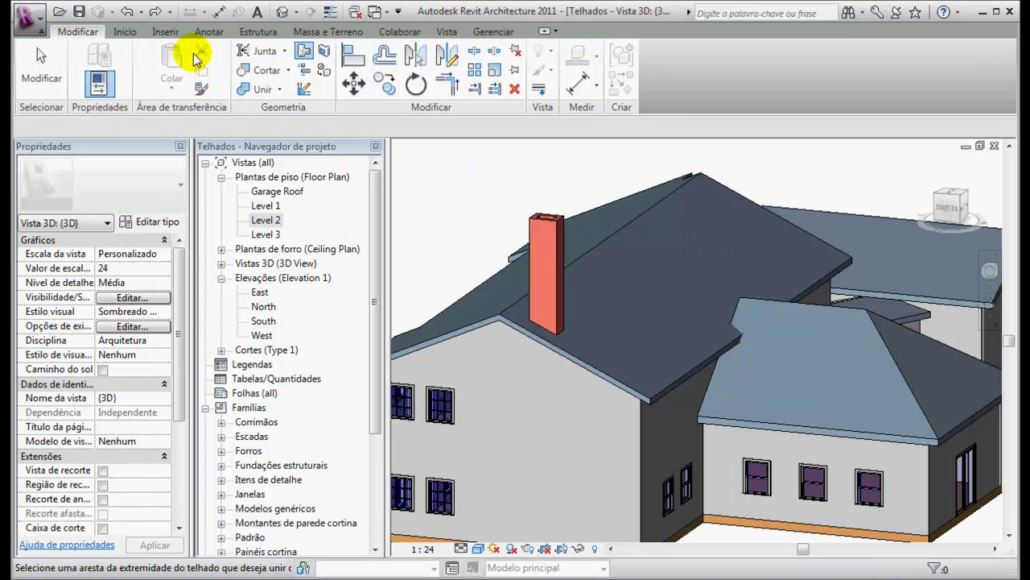
click(304, 53)
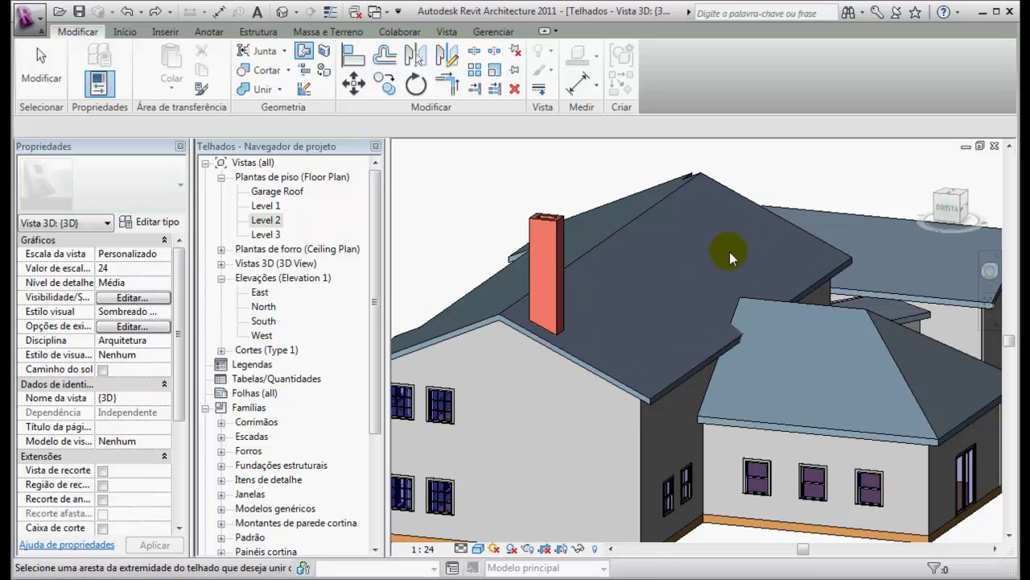
click(597, 371)
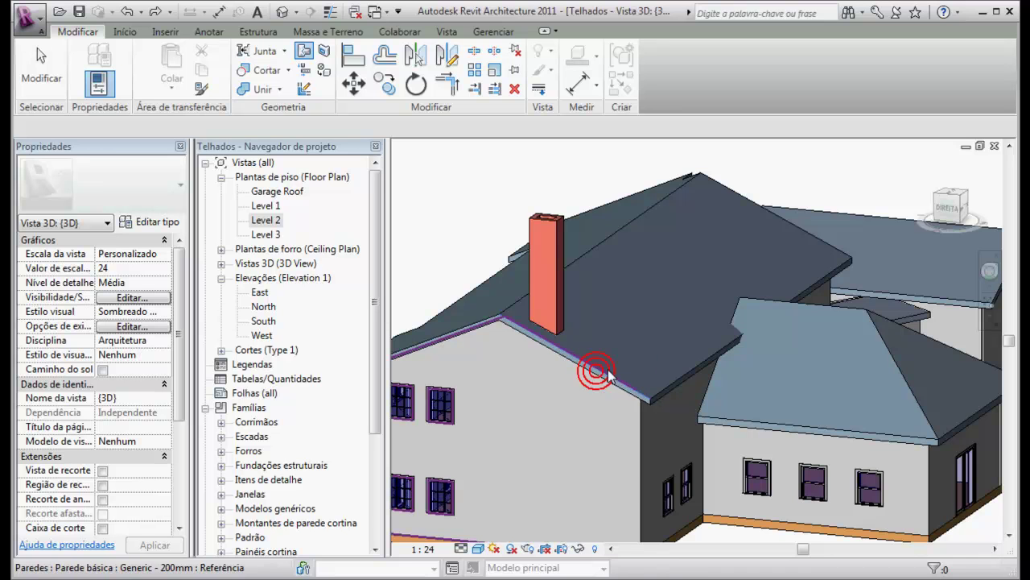
click(740, 308)
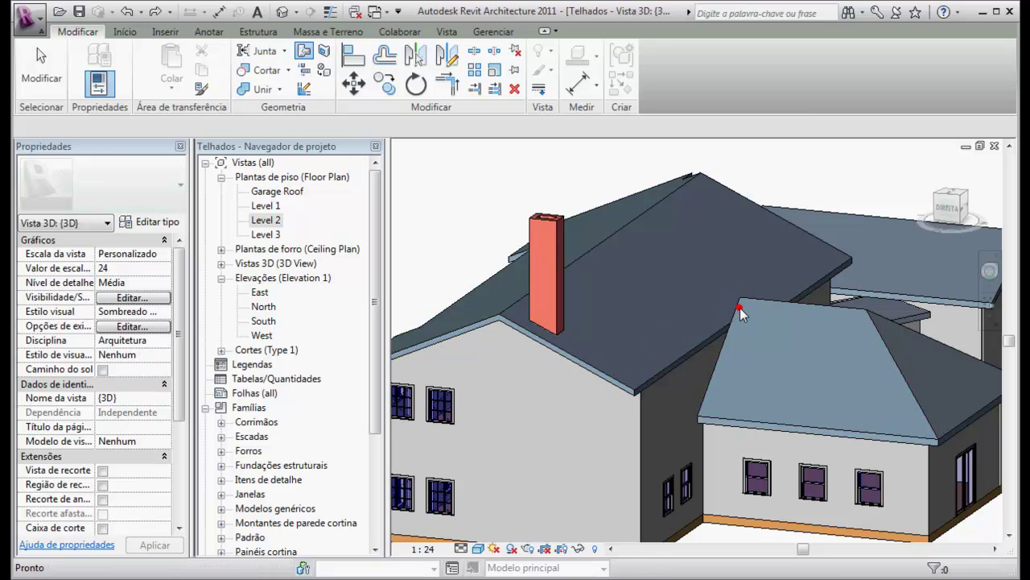
shift+middle_drag(662, 361, 716, 396)
key(ctrl+z)
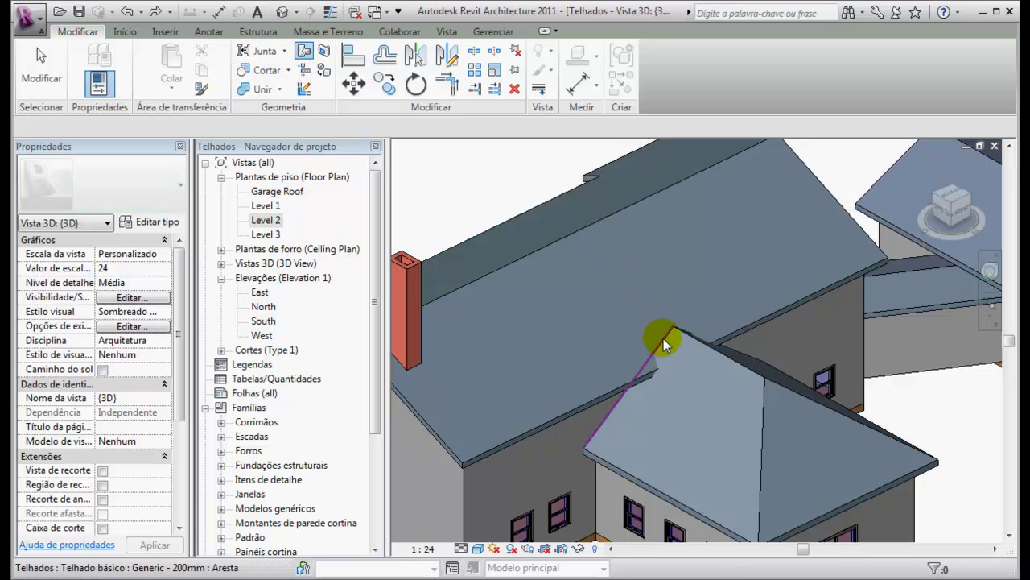
click(638, 372)
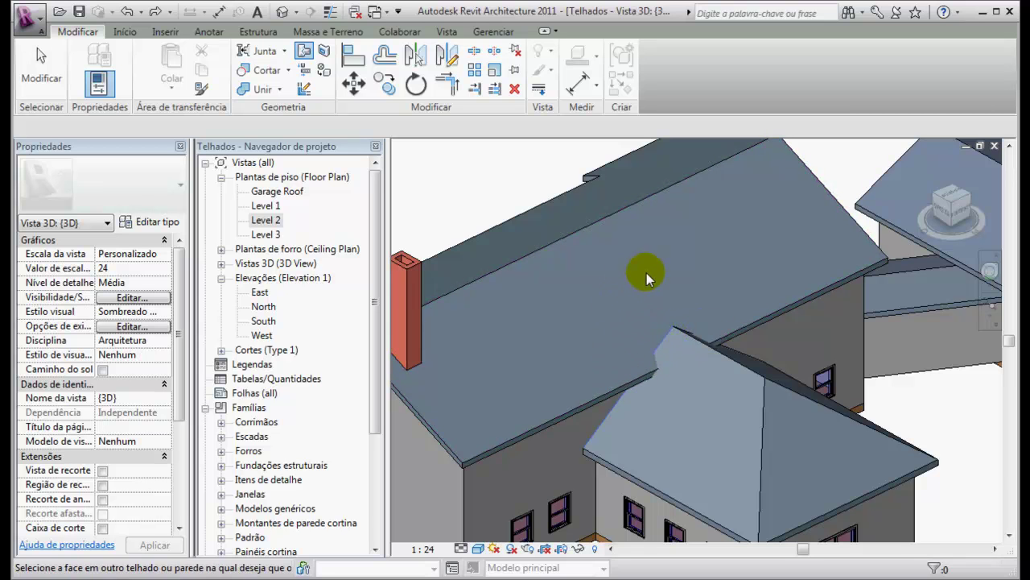
click(601, 392)
mouse_move(683, 347)
shift+middle_down()
mouse_move(697, 299)
mouse_move(727, 309)
mouse_move(692, 300)
mouse_move(580, 316)
mouse_move(577, 304)
mouse_move(668, 341)
mouse_move(763, 358)
mouse_move(731, 345)
mouse_move(648, 244)
mouse_move(748, 247)
mouse_move(733, 305)
mouse_move(660, 298)
mouse_move(690, 295)
mouse_move(672, 317)
mouse_move(723, 335)
mouse_move(695, 299)
mouse_move(685, 313)
mouse_move(692, 324)
mouse_move(786, 313)
mouse_move(685, 296)
mouse_move(516, 293)
mouse_move(485, 274)
mouse_move(499, 322)
mouse_move(615, 338)
mouse_move(621, 387)
mouse_move(639, 336)
mouse_move(661, 344)
mouse_move(681, 325)
mouse_move(692, 340)
mouse_move(680, 348)
shift+middle_up()
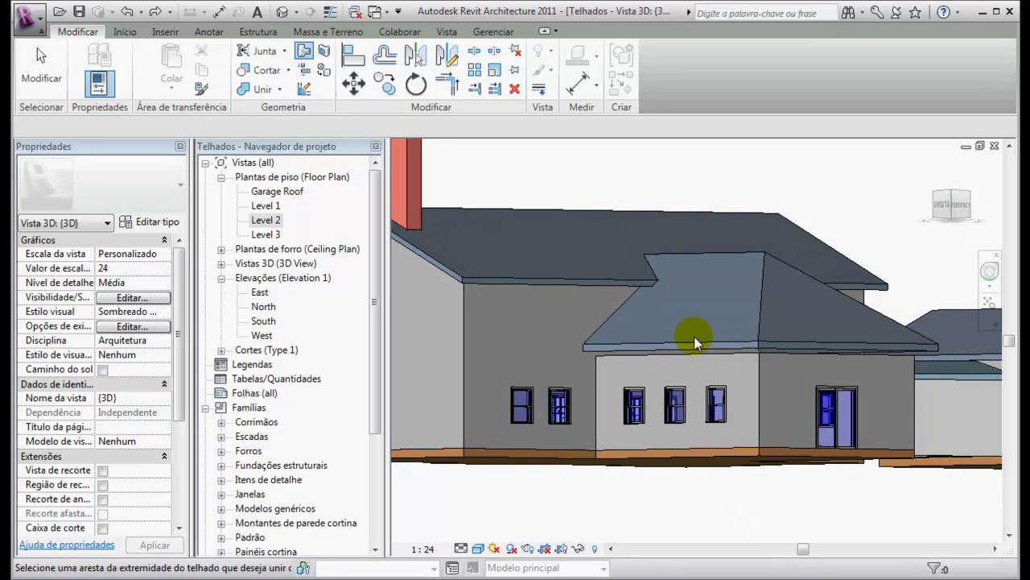
shift+middle_drag(759, 378, 729, 412)
click(42, 68)
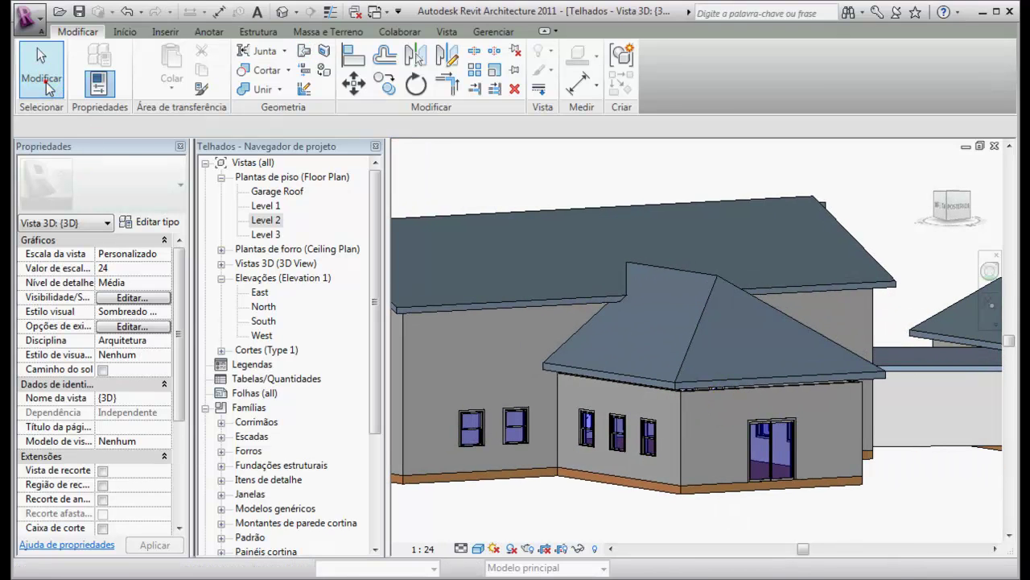
Step: Select the chain of three annex walls and attach their tops to the annex roof
key(Tab)
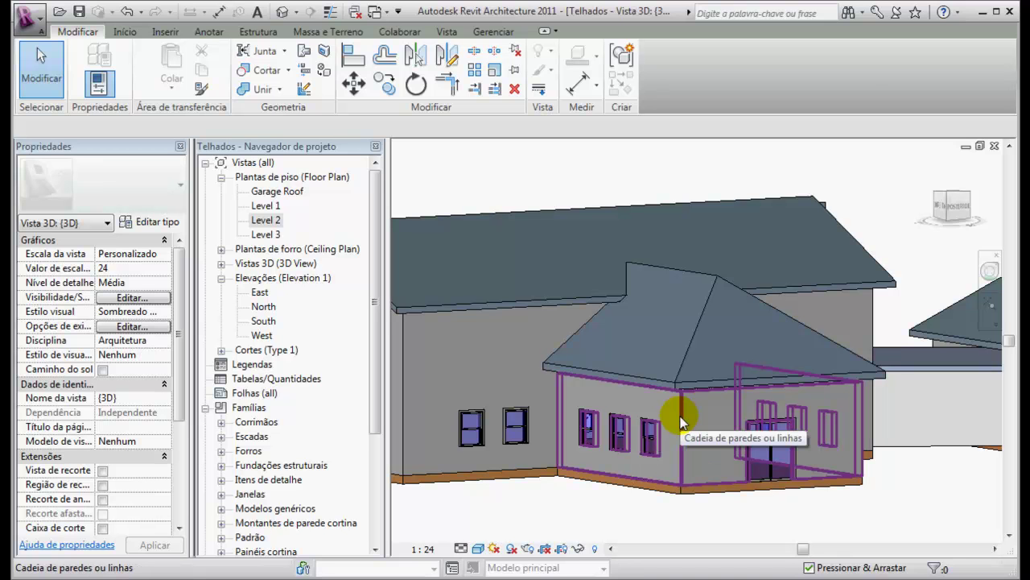
click(680, 423)
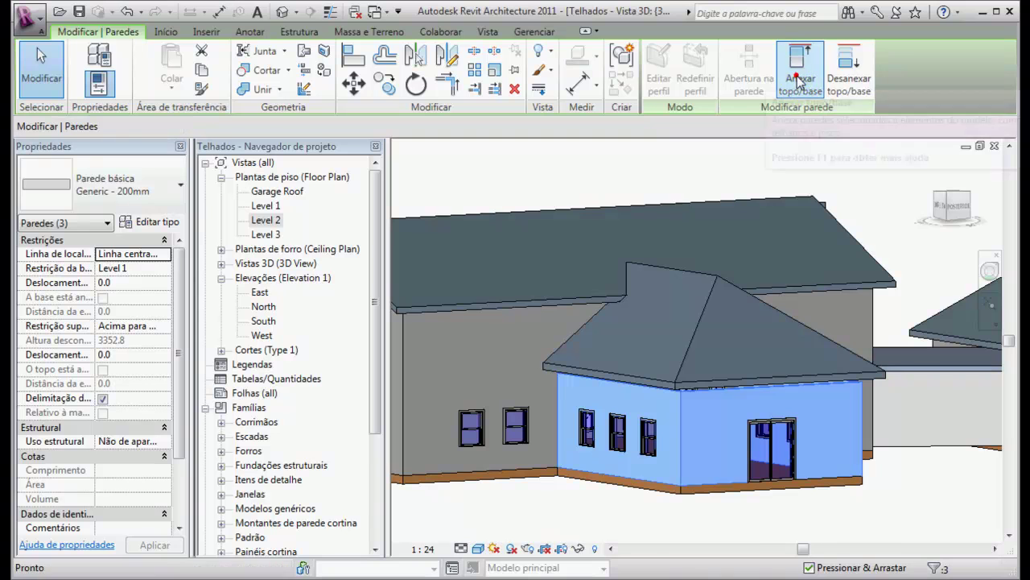
click(799, 81)
click(681, 384)
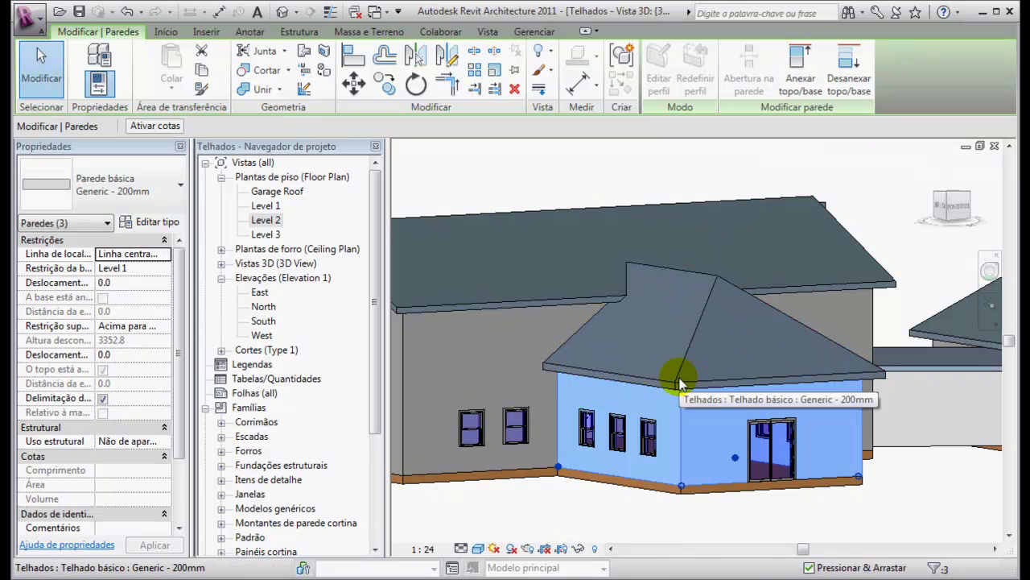
shift+middle_drag(717, 425, 536, 416)
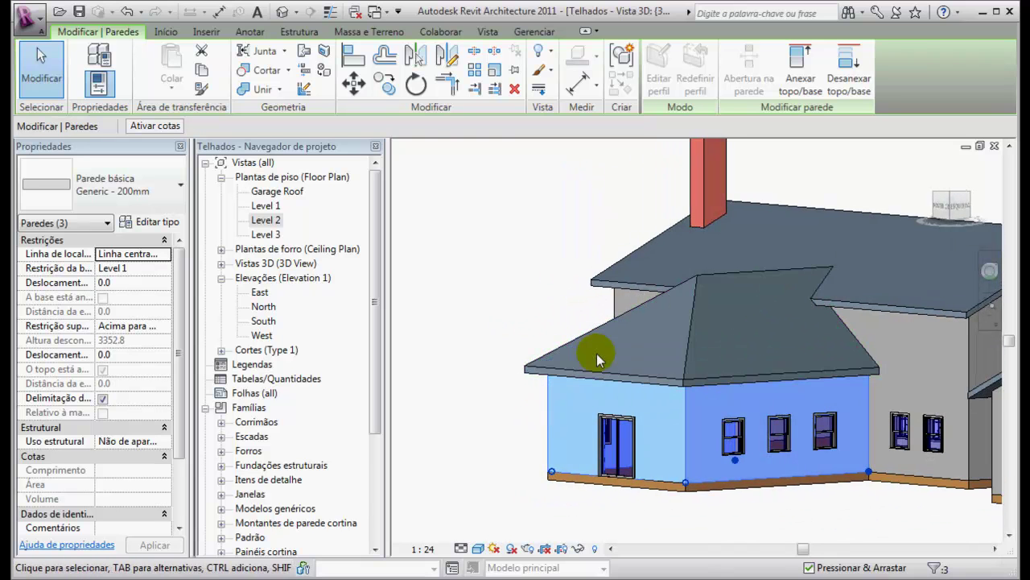
Step: Open the Level 2 floor plan, clear the wall selection and bring up the front entrance porch
shift+middle_drag(884, 380, 625, 395)
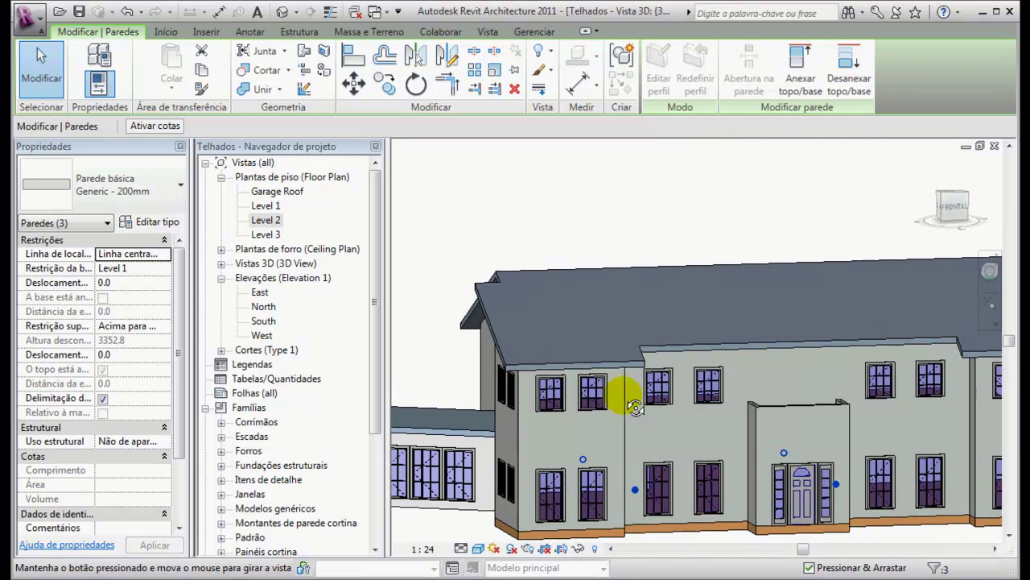
scroll(826, 423, up, 4)
scroll(814, 439, down, 3)
scroll(649, 392, up, 3)
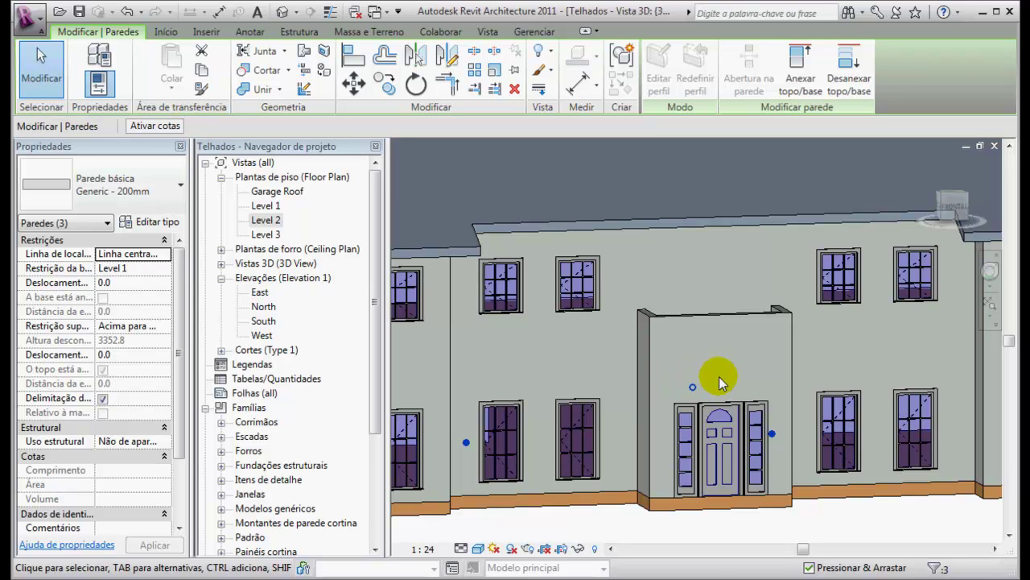
double_click(265, 220)
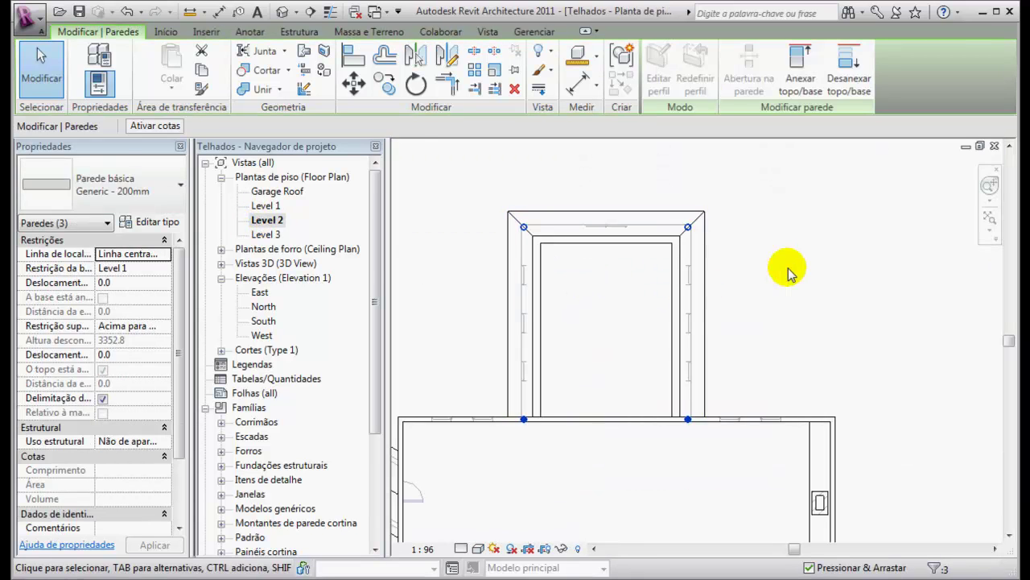
click(825, 267)
scroll(684, 451, up, 5)
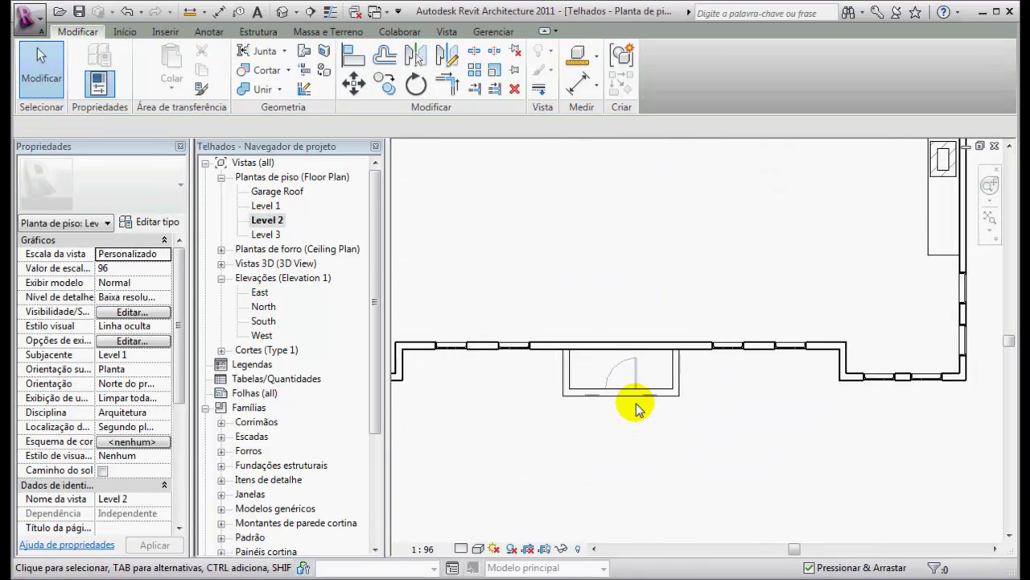
scroll(627, 382, down, 1)
middle_drag(680, 370, 703, 390)
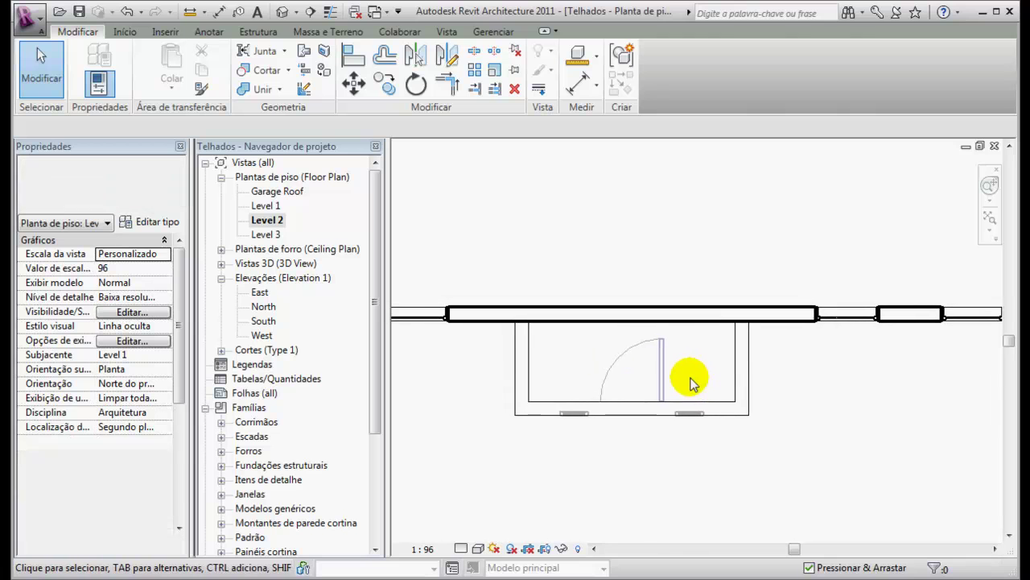
Step: Start a footprint roof over the entrance porch, picking its three outer walls with a 300 overhang and no defined slope
click(305, 51)
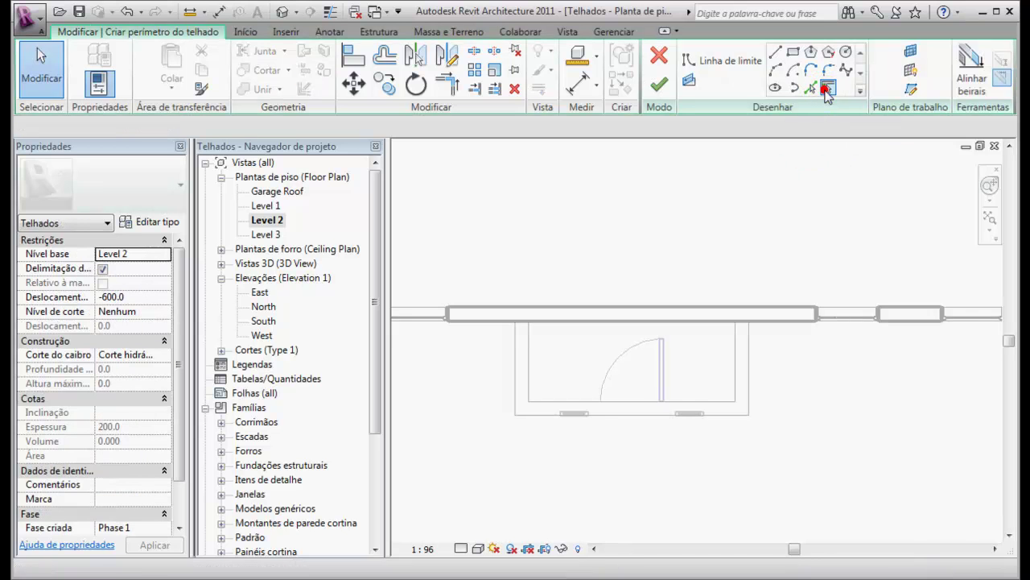
drag(208, 126, 200, 125)
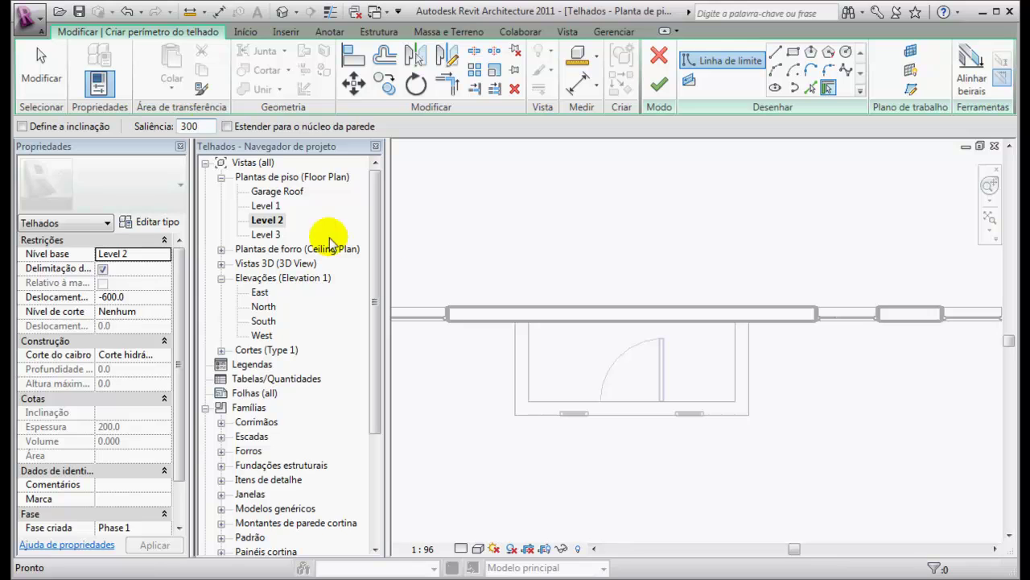
click(513, 367)
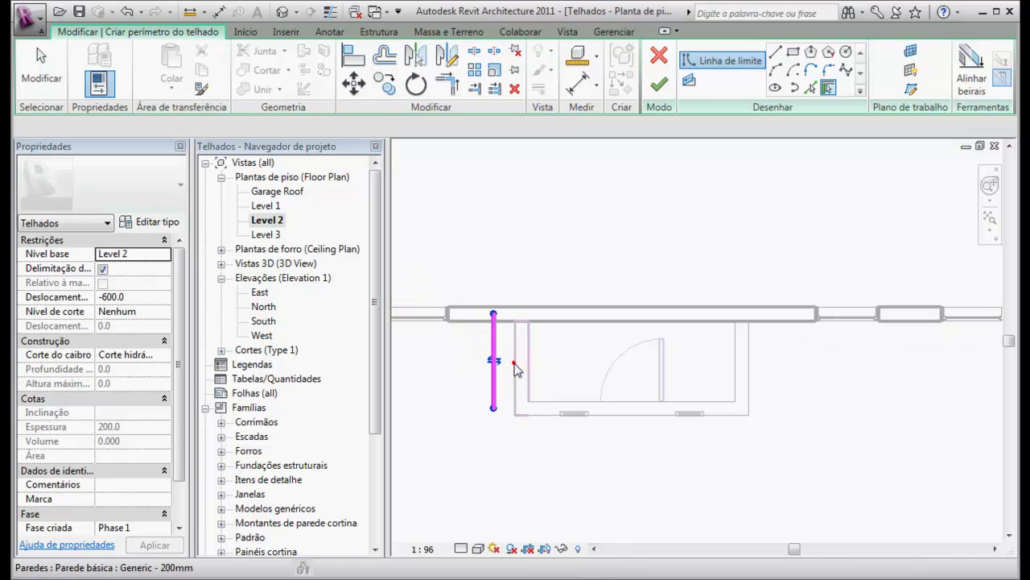
click(669, 423)
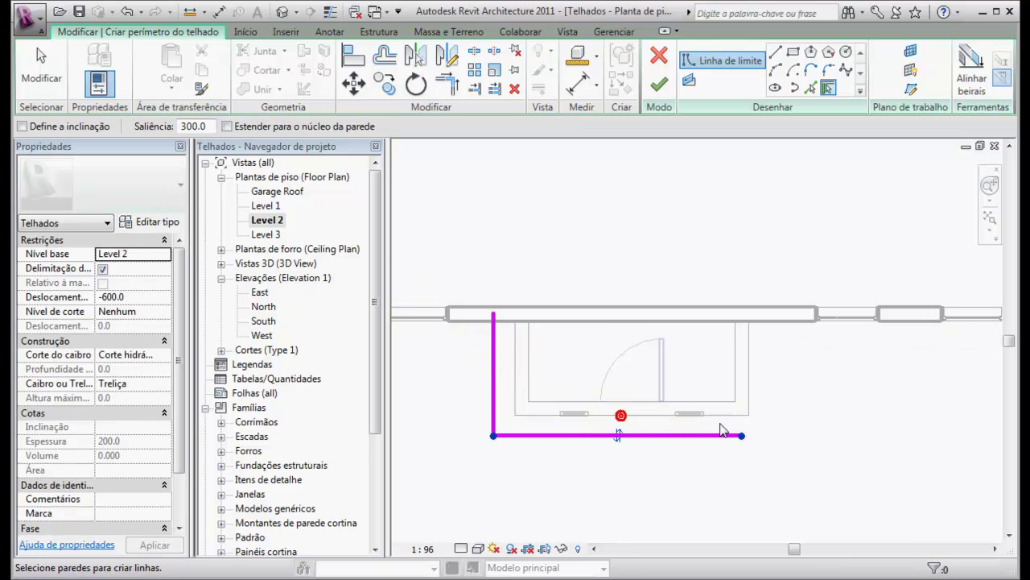
click(748, 368)
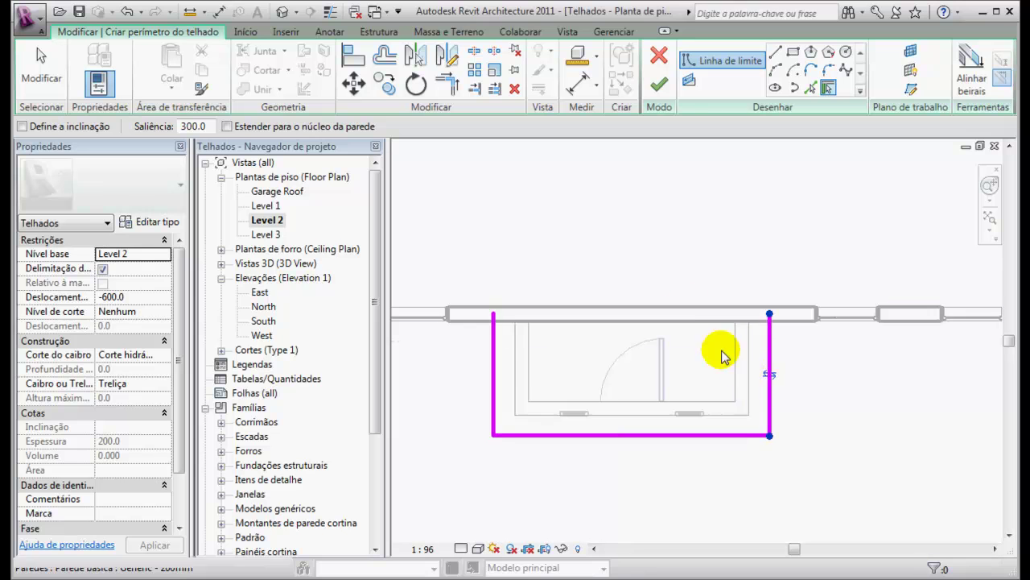
Step: Close the porch roof boundary with a line along the house's outer wall face and trim both side lines to it
click(775, 52)
click(493, 320)
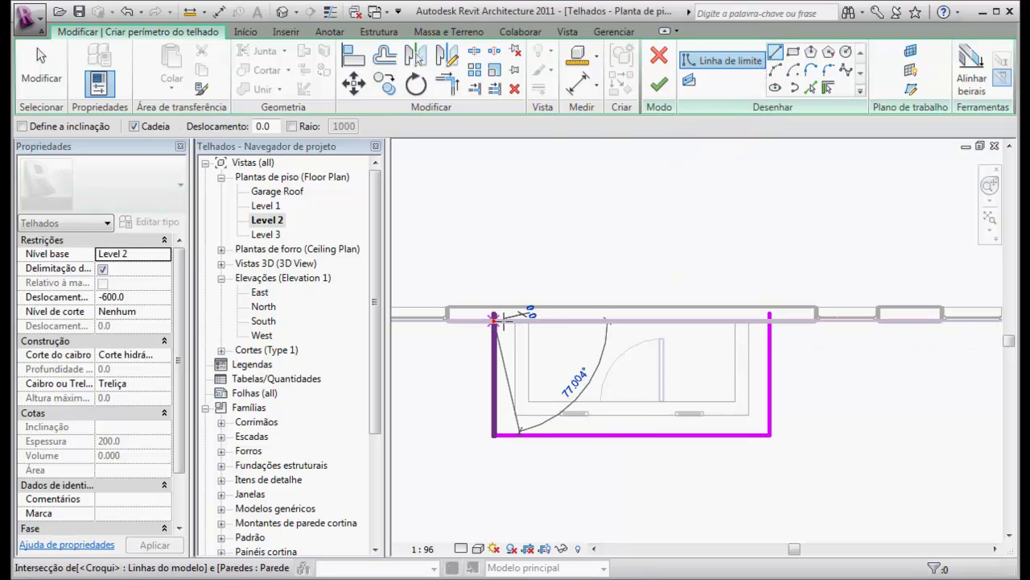
click(770, 319)
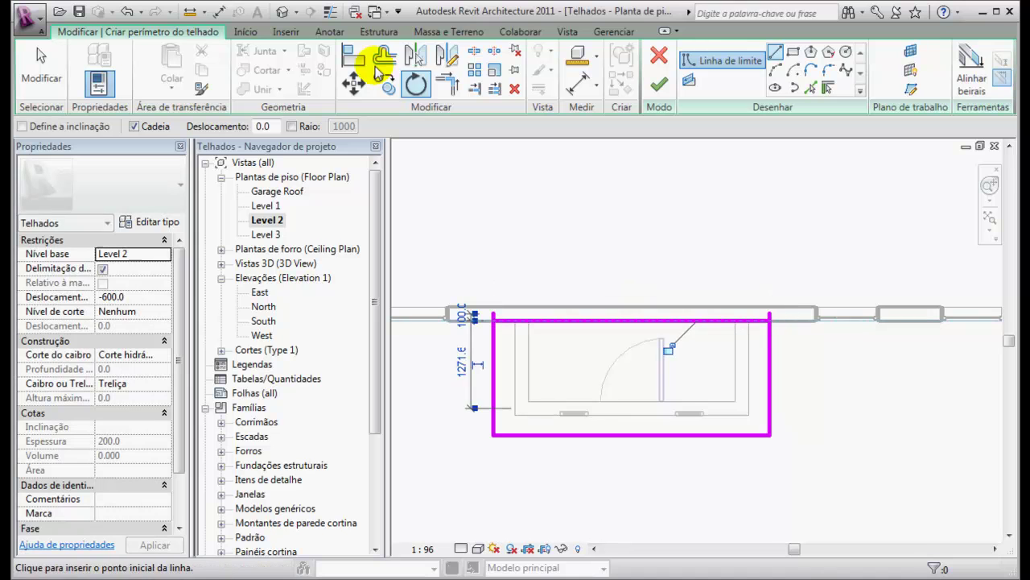
click(448, 83)
click(490, 347)
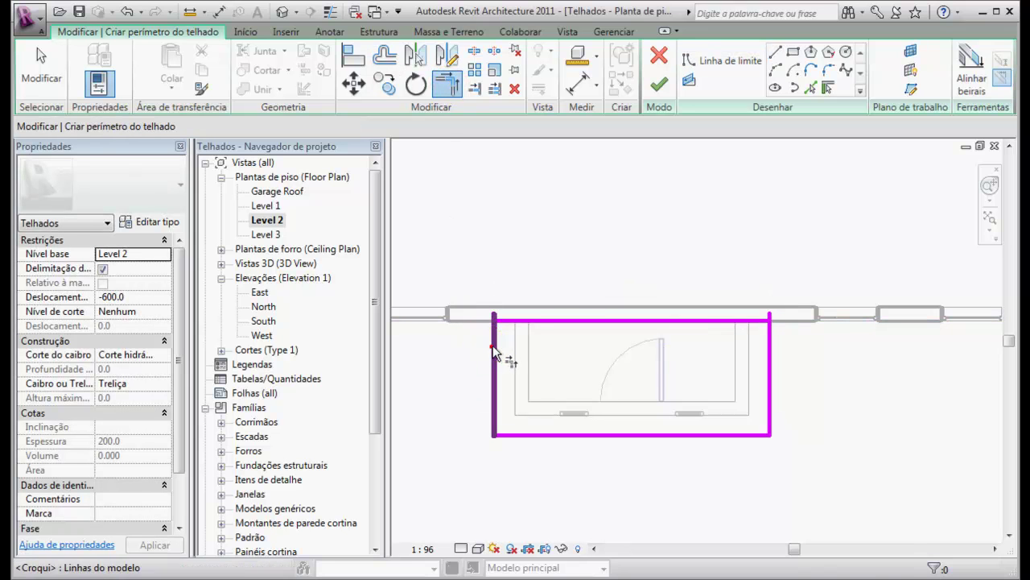
click(518, 320)
click(770, 373)
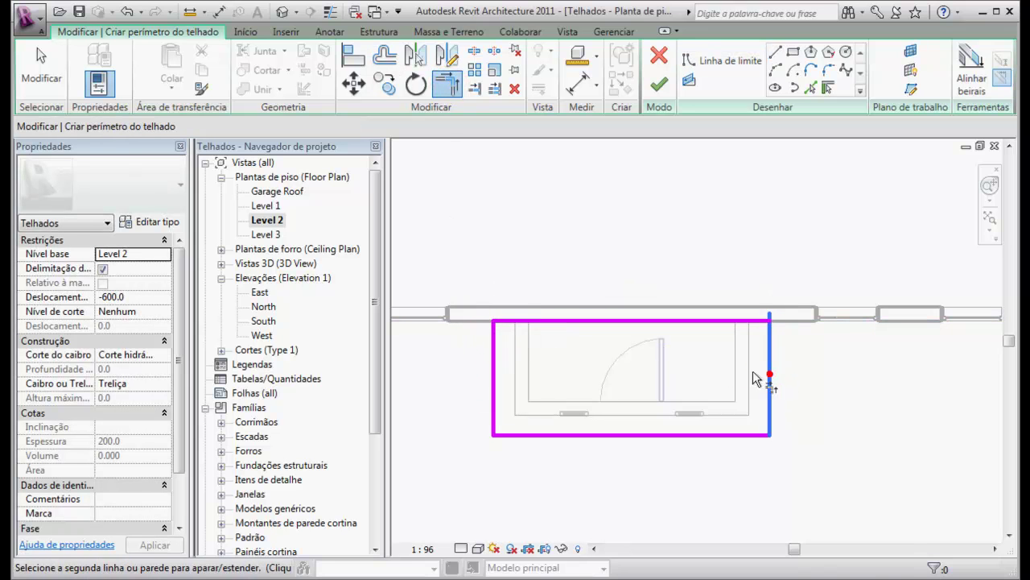
key(Escape)
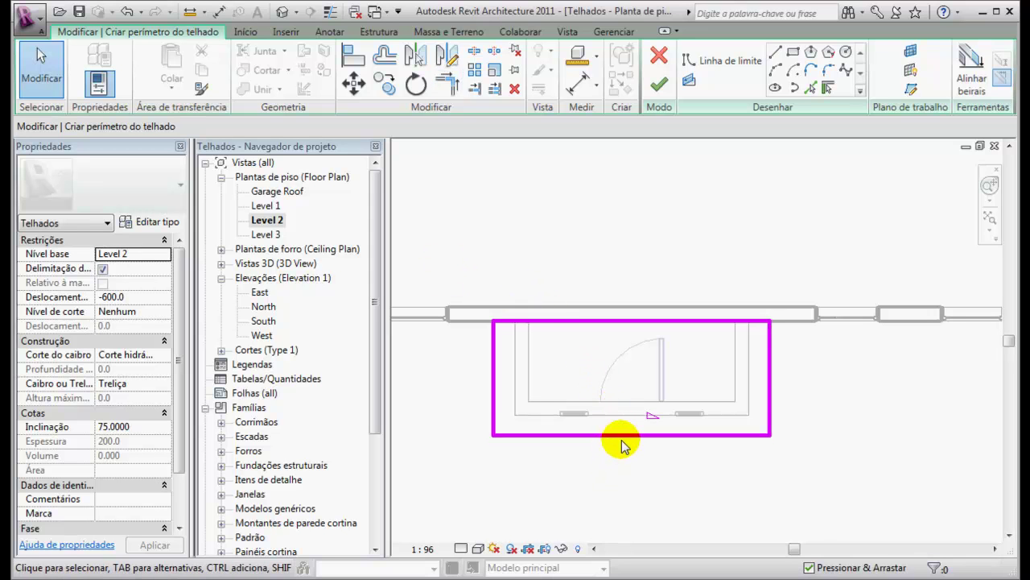
Step: Make the front boundary line of the porch roof slope-defining and set its slope to 50
click(613, 435)
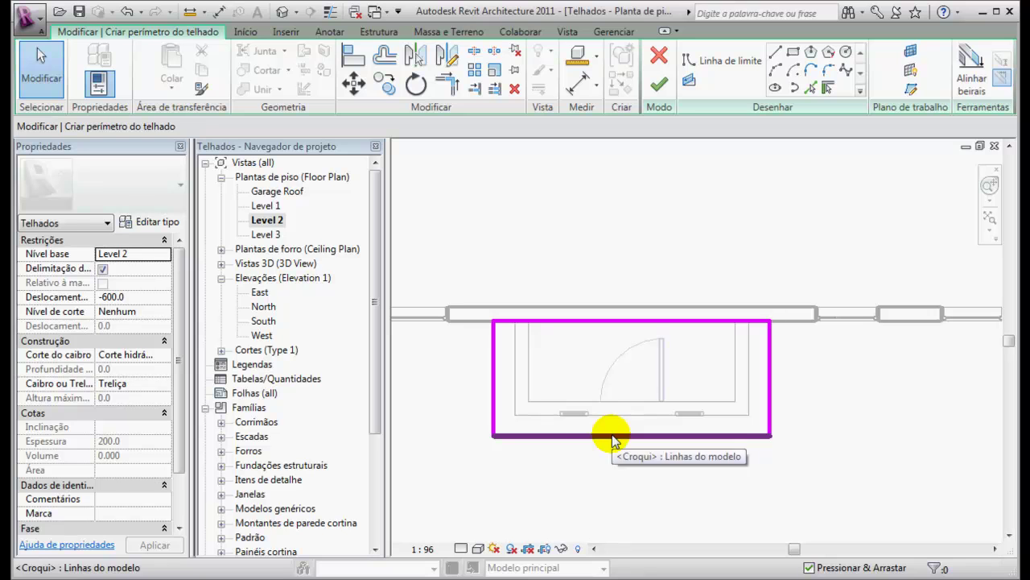
click(612, 436)
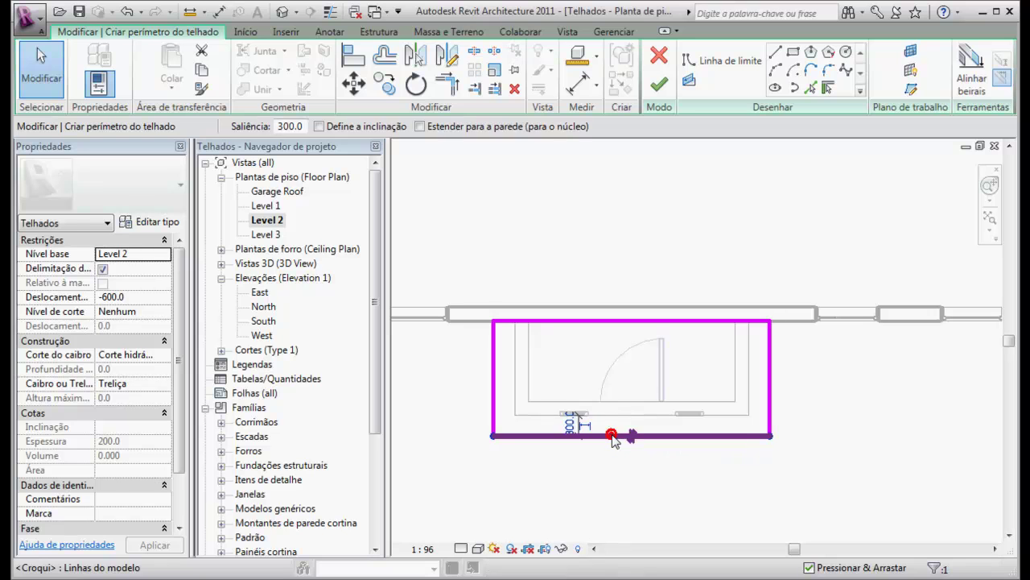
click(308, 126)
click(675, 414)
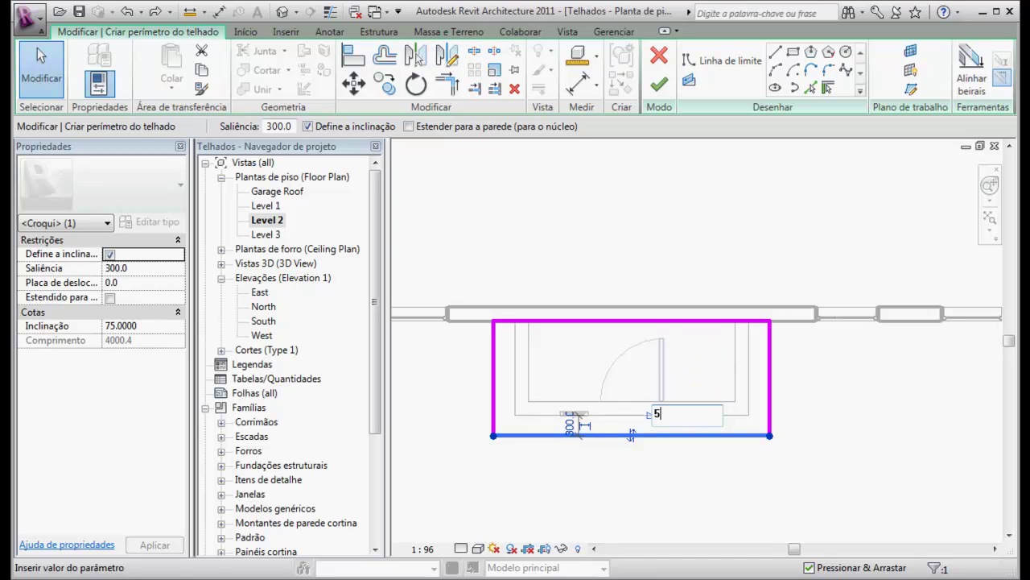
key(Return)
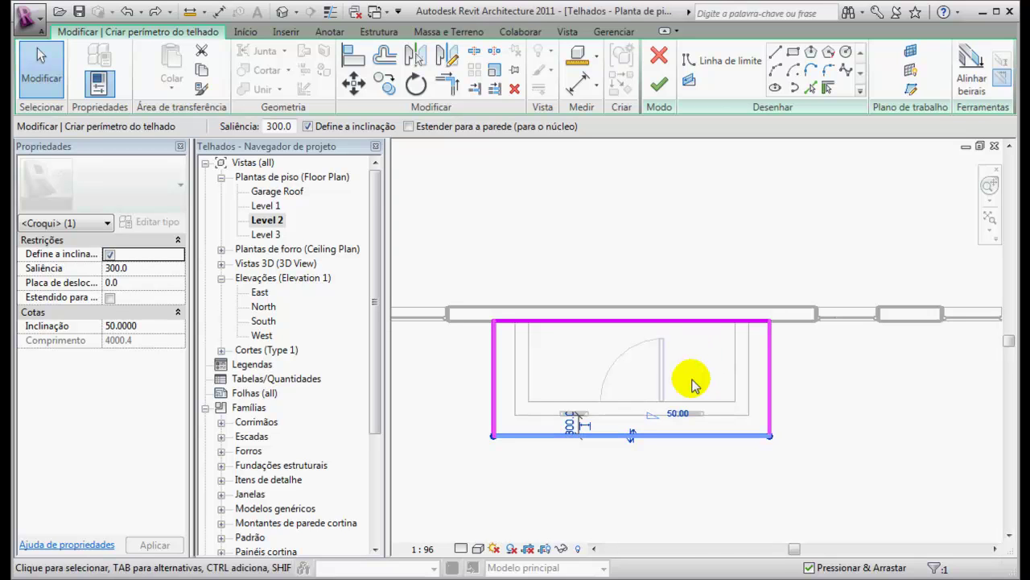
key(Escape)
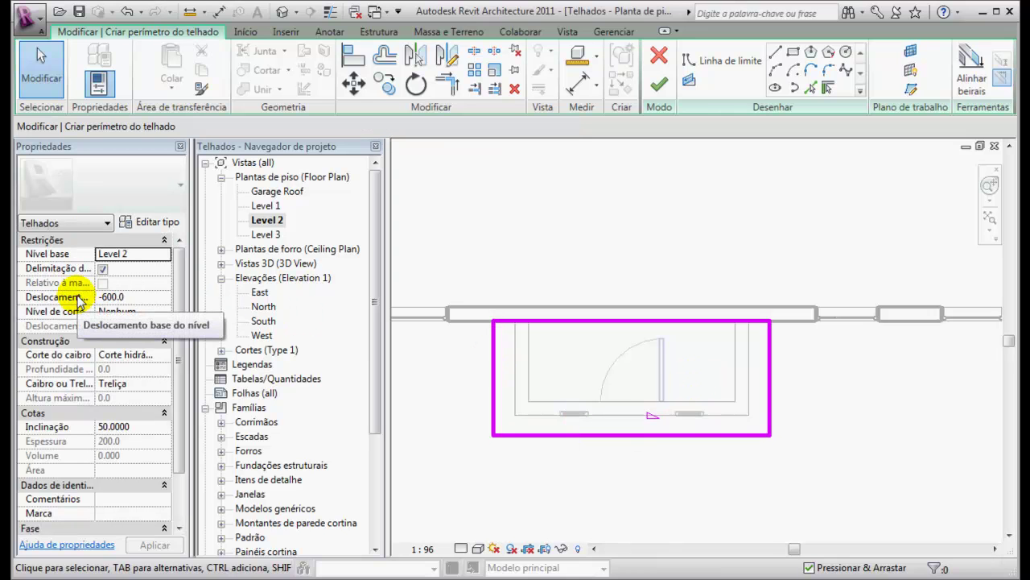
Step: Finish the porch roof with a base level offset of -600, attach the highlighted walls to it, and show it in 3D
click(129, 297)
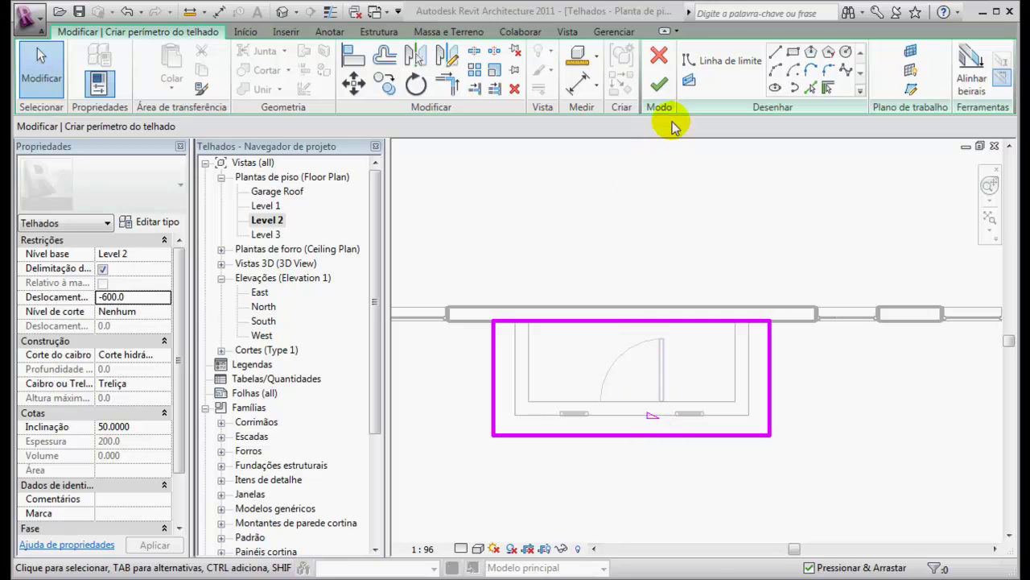
click(659, 83)
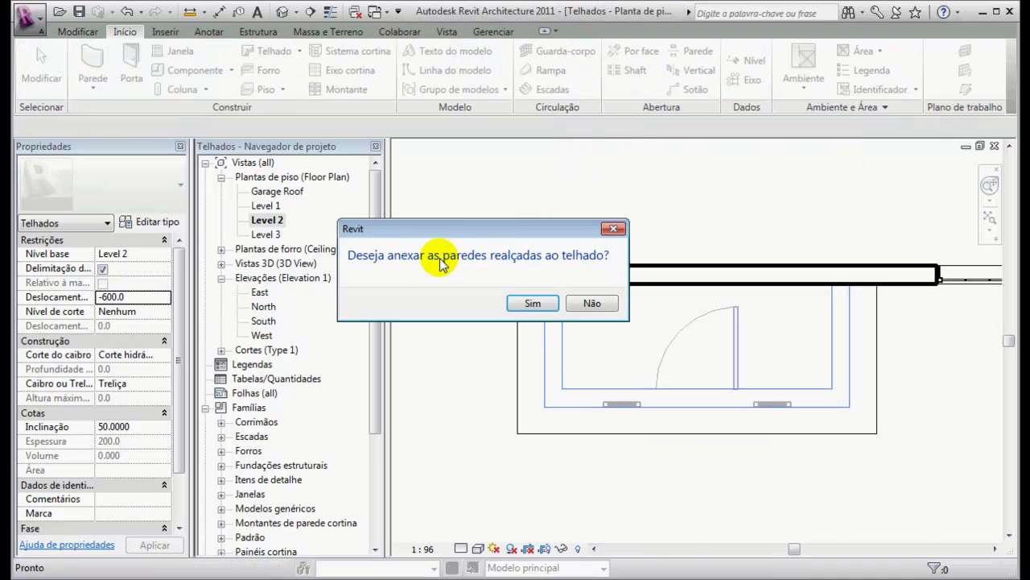
click(535, 304)
click(286, 11)
shift+middle_drag(649, 419, 755, 404)
scroll(771, 381, up, 3)
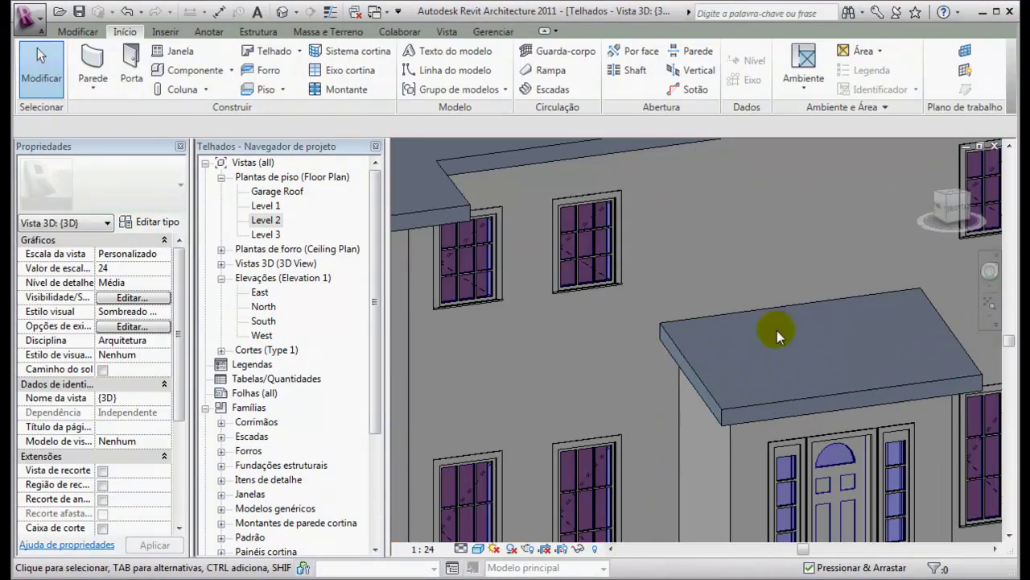
Step: Open the Level 2 floor plan and start editing the footprint of the porch roof
scroll(764, 367, down, 2)
middle_drag(773, 372, 665, 354)
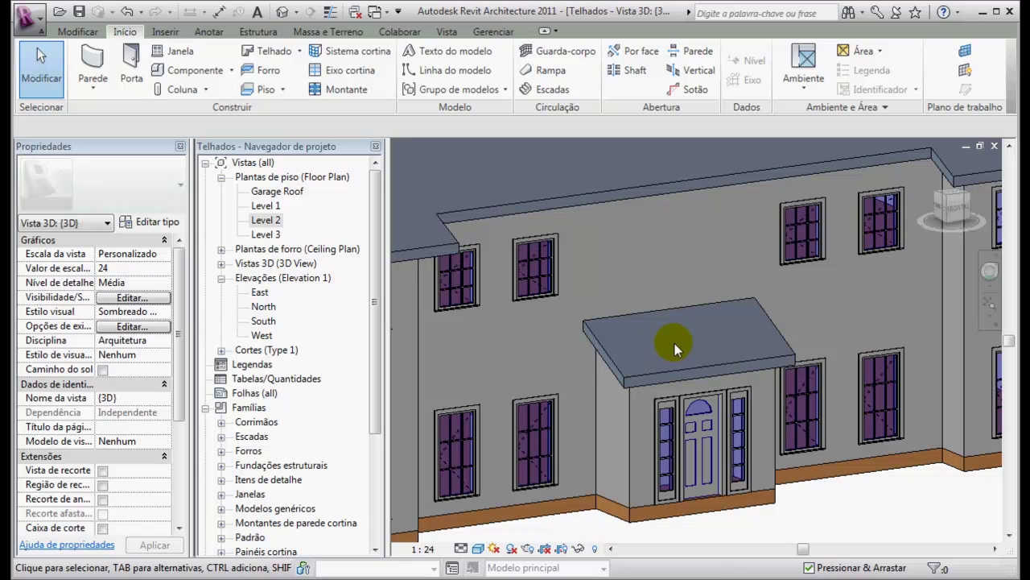
double_click(266, 220)
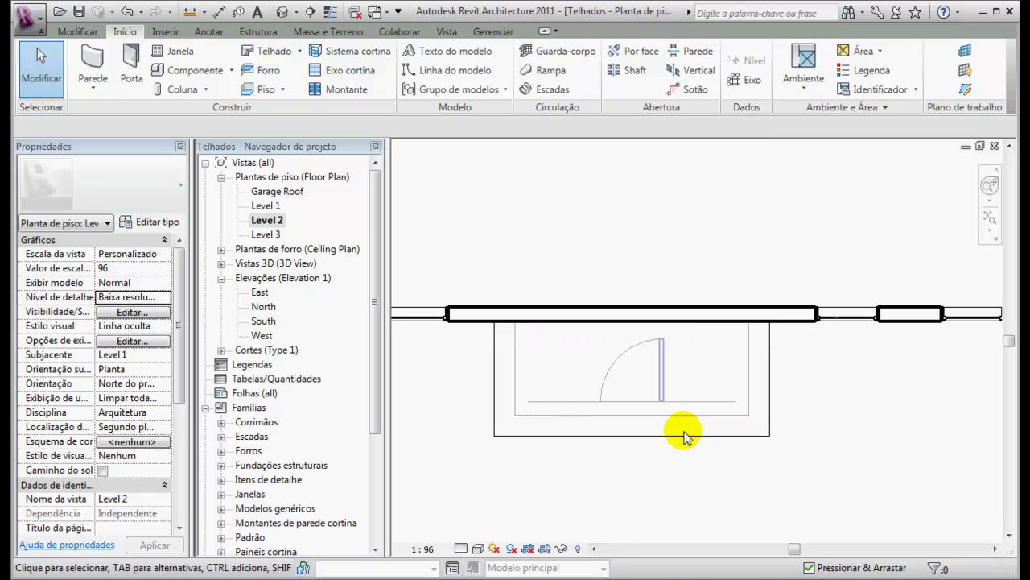
click(683, 445)
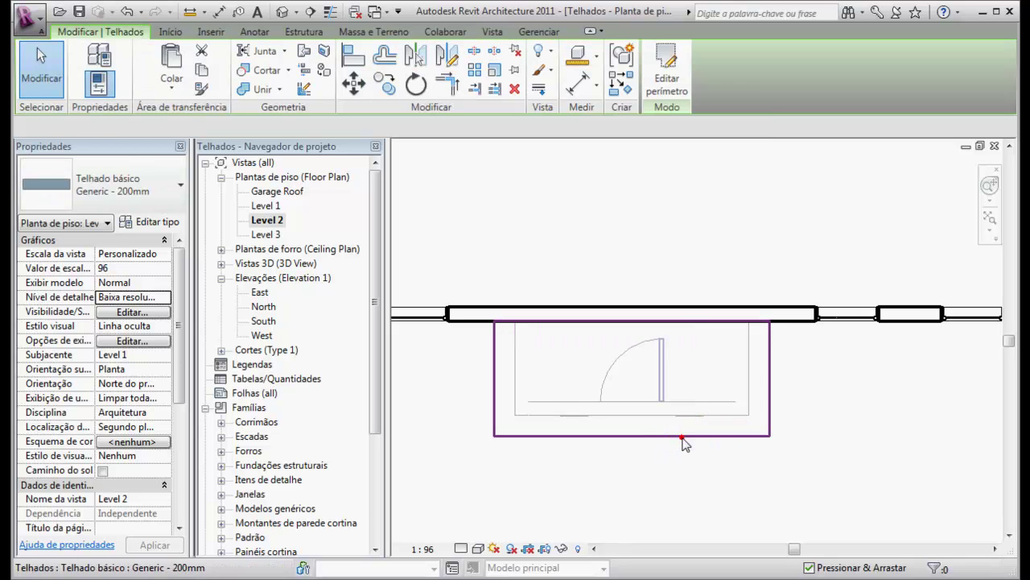
click(669, 80)
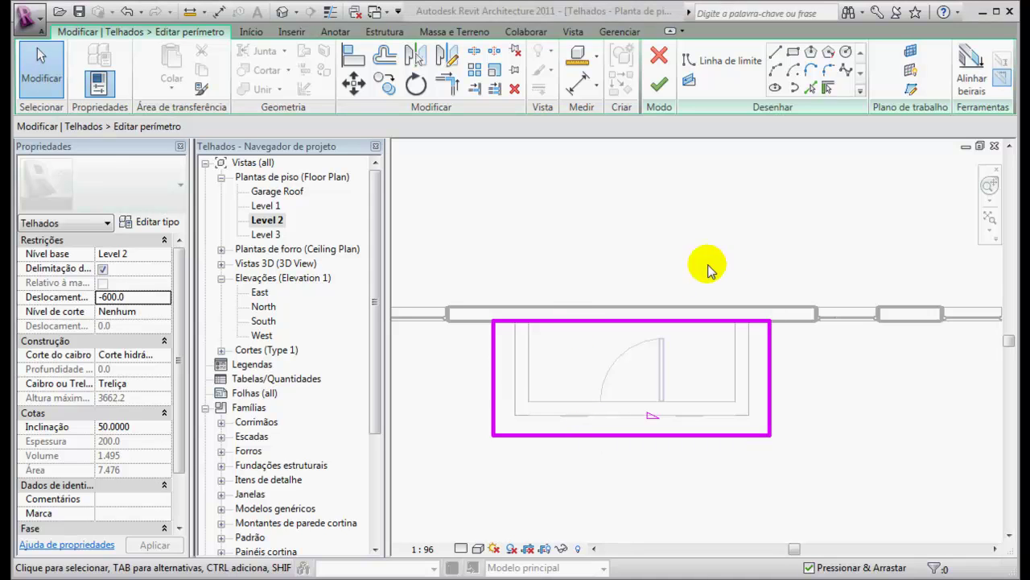
Step: Add reference planes offset 600 inward from the two side boundary lines of the porch roof
click(912, 91)
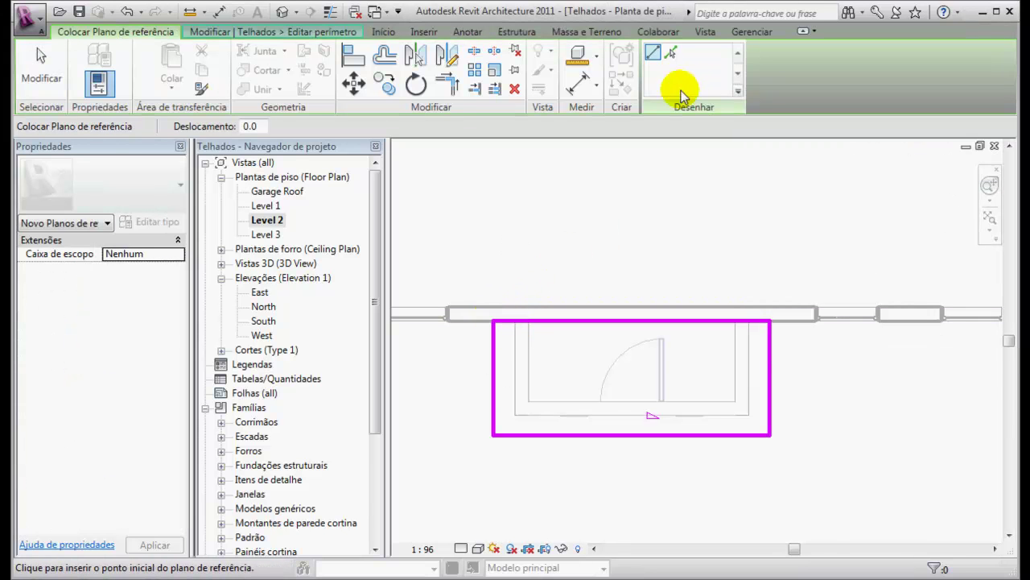
click(673, 54)
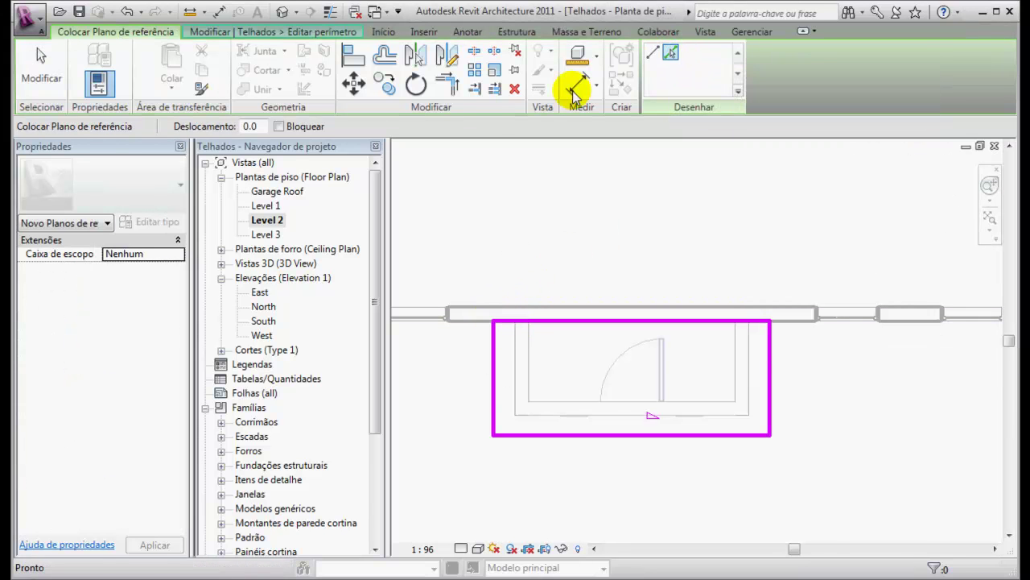
drag(256, 126, 233, 127)
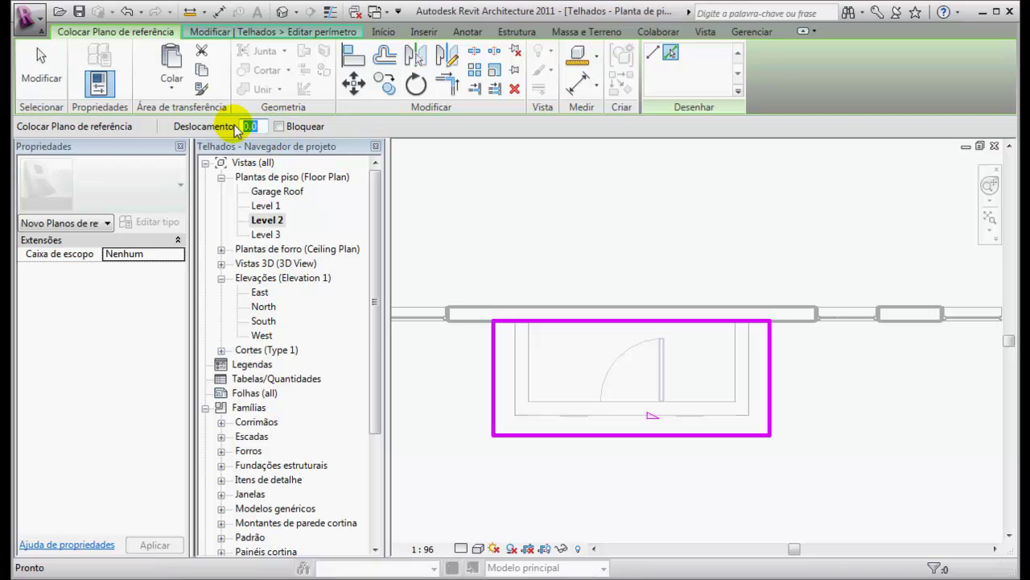
click(496, 368)
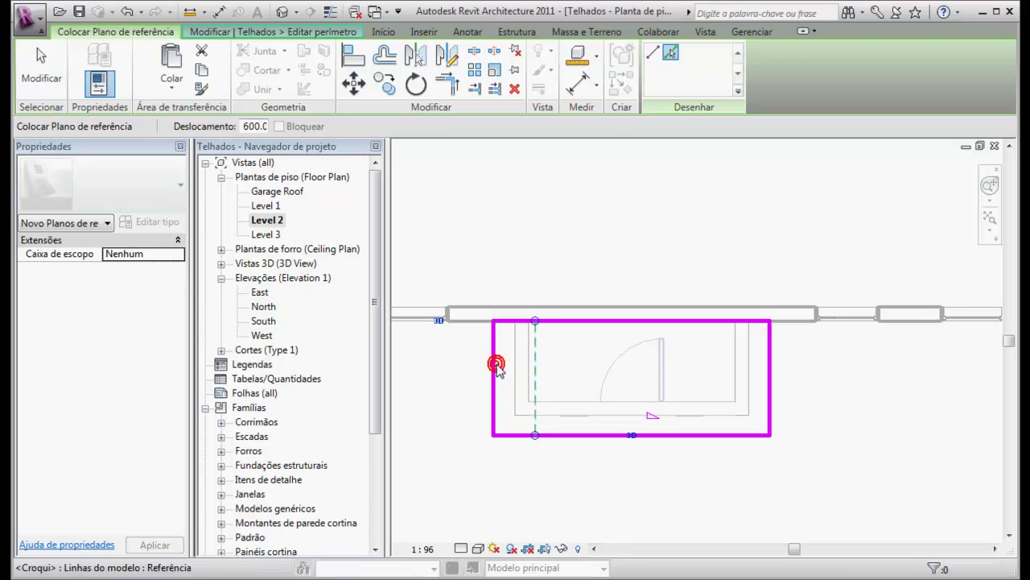
click(767, 375)
click(515, 238)
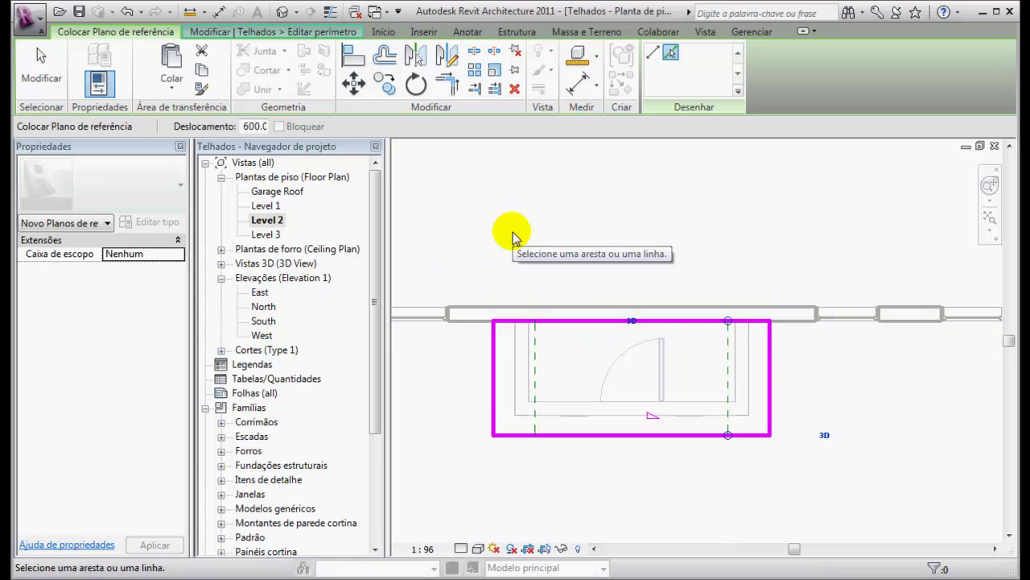
Step: Split the front boundary line of the porch roof where it meets the two reference planes
click(475, 53)
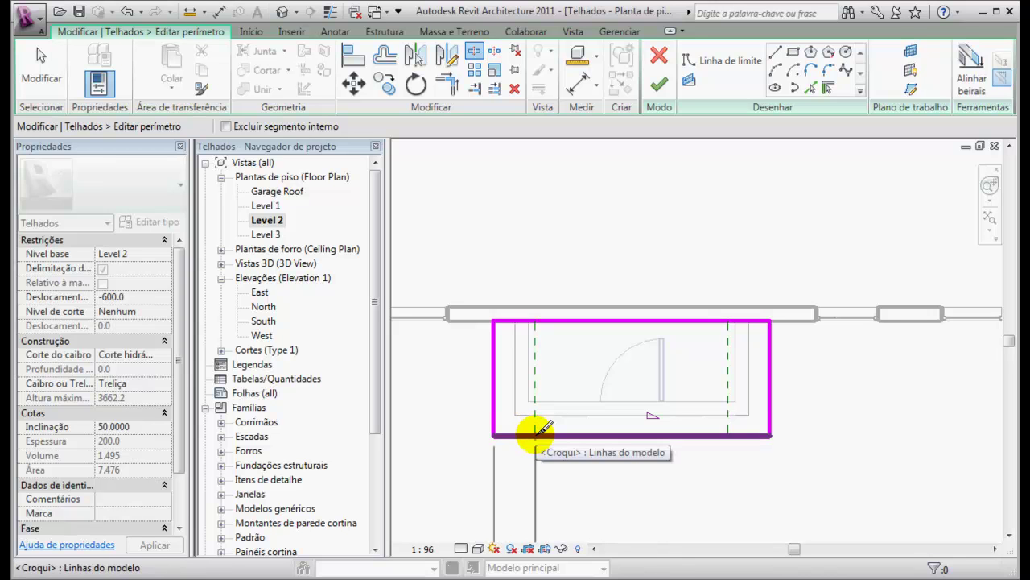
click(537, 434)
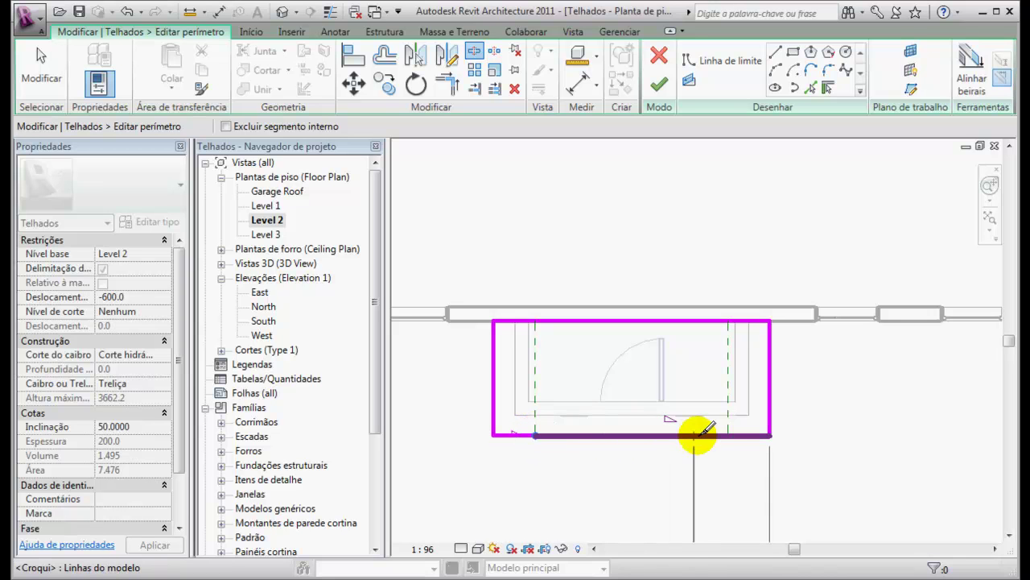
click(728, 435)
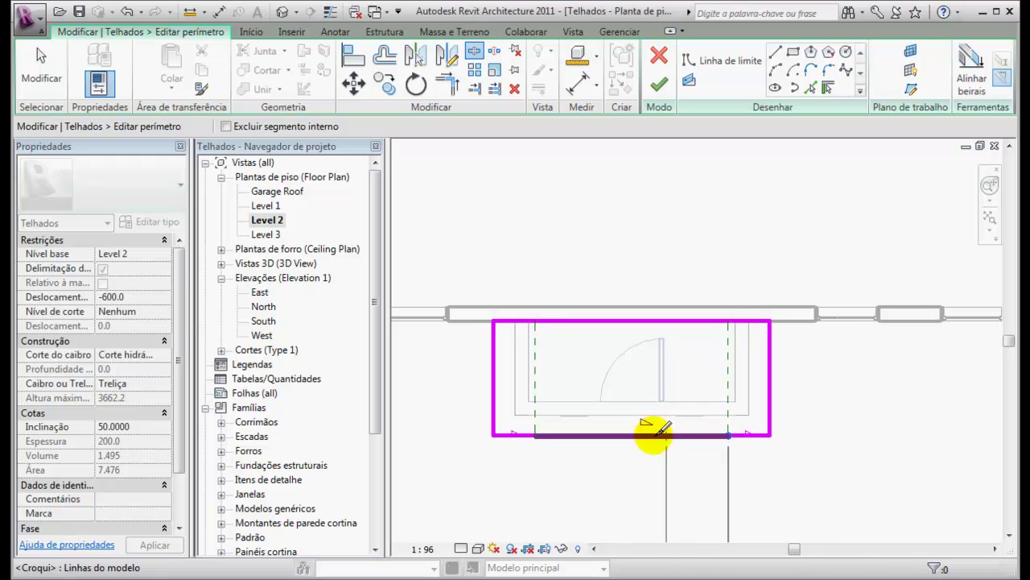
click(42, 66)
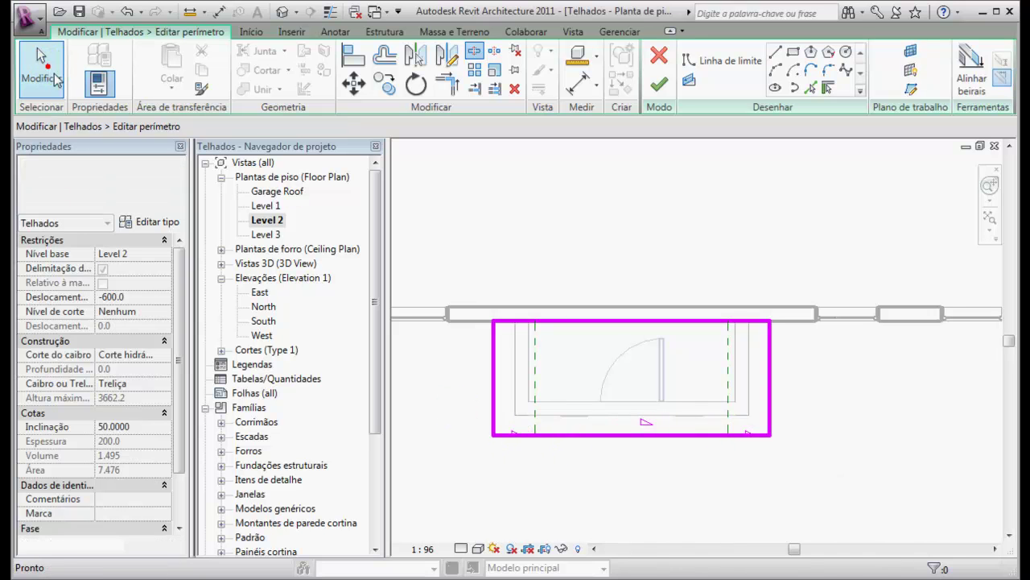
Step: Remove the slope definition from the middle segment of the porch roof's front boundary, leaving the two end segments slope-defining
click(521, 436)
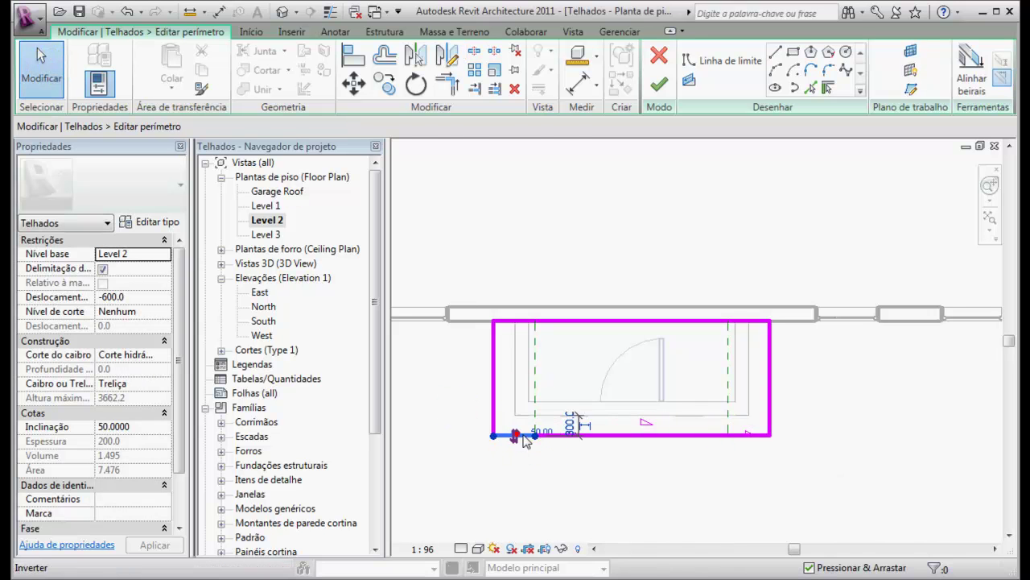
click(760, 437)
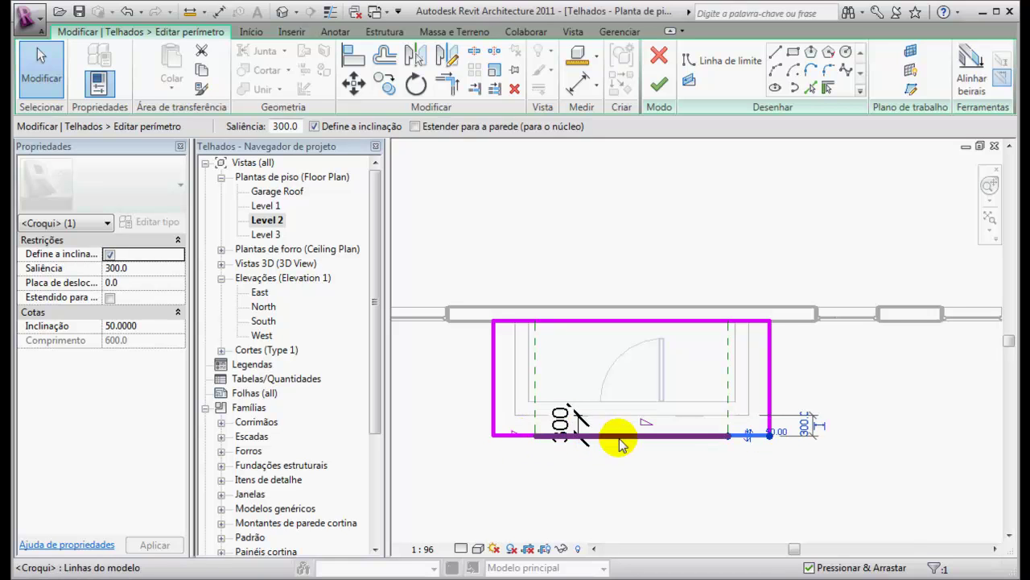
click(513, 238)
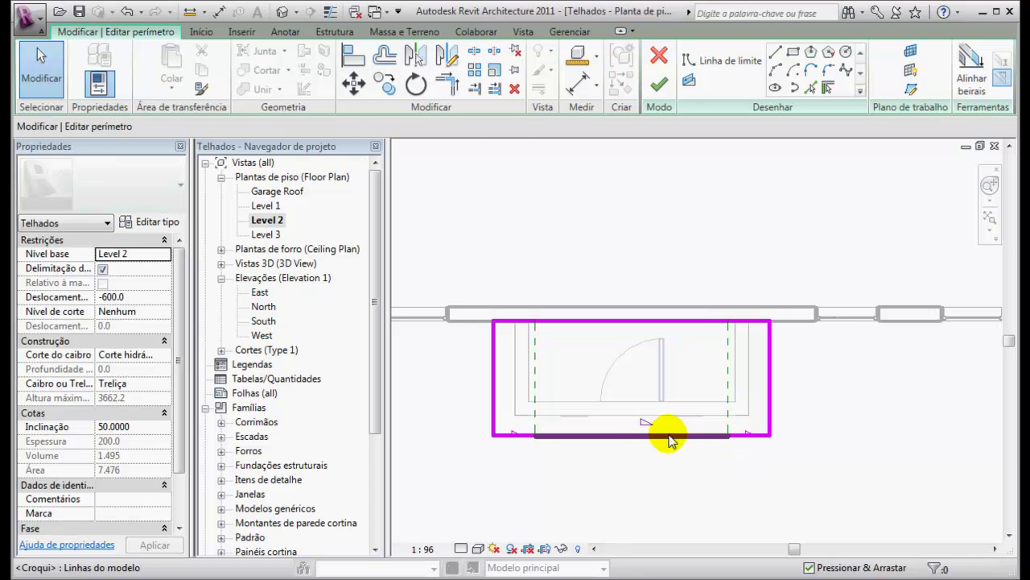
click(602, 436)
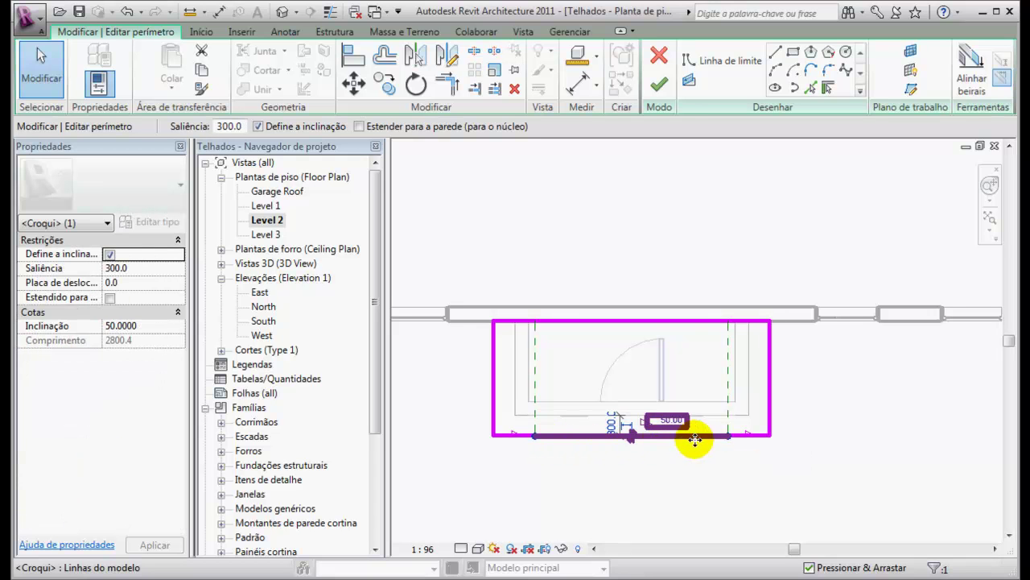
click(257, 127)
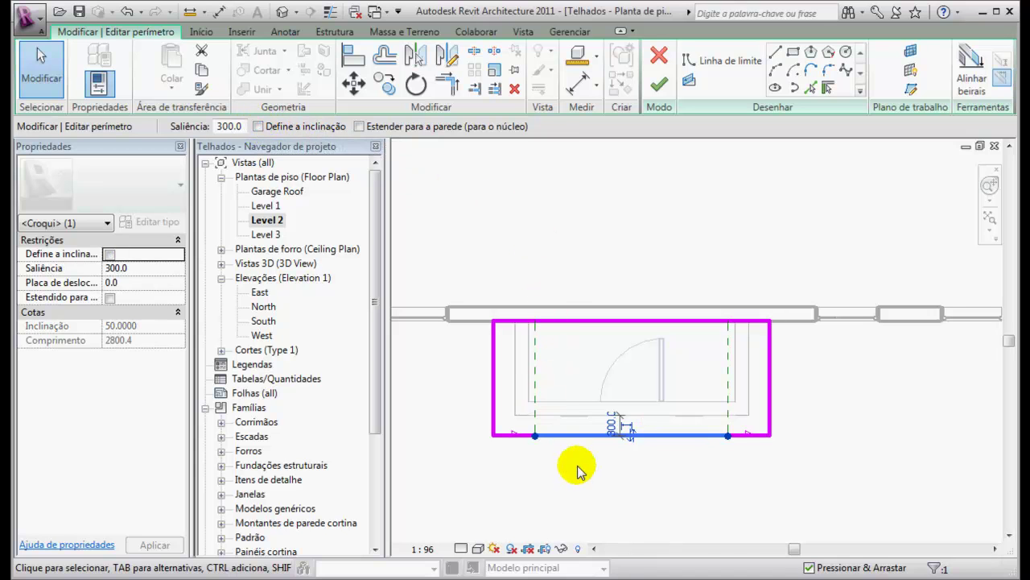
click(666, 234)
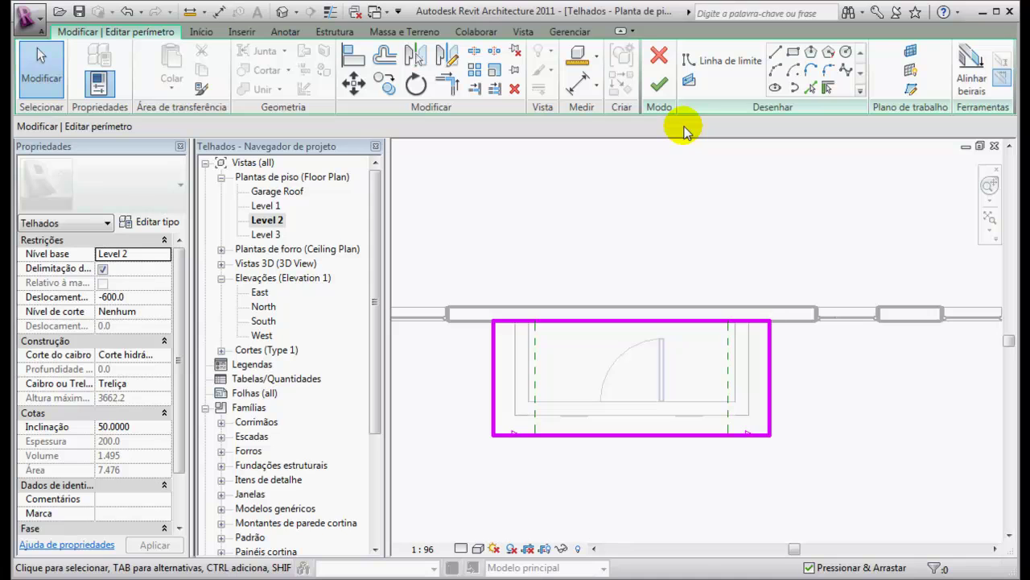
Step: Draw two slope arrows along the middle front segment, each from a split point to the segment's midpoint
click(690, 81)
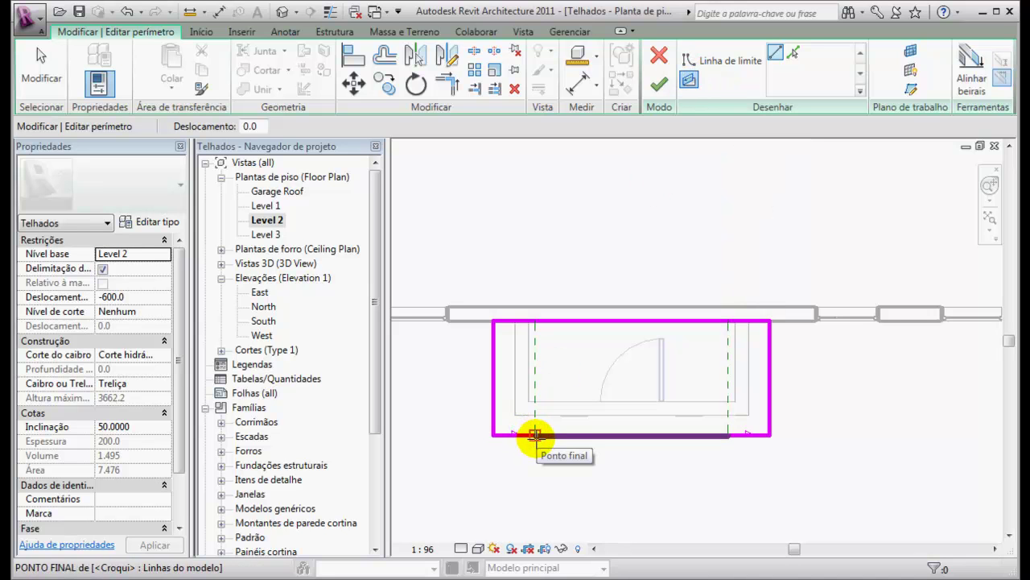
click(535, 435)
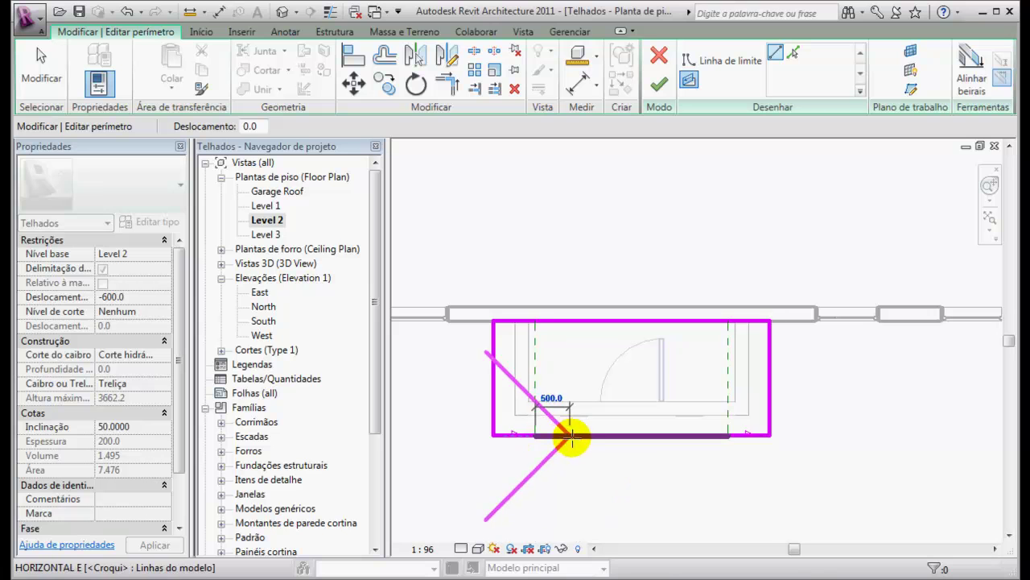
click(627, 433)
key(Escape)
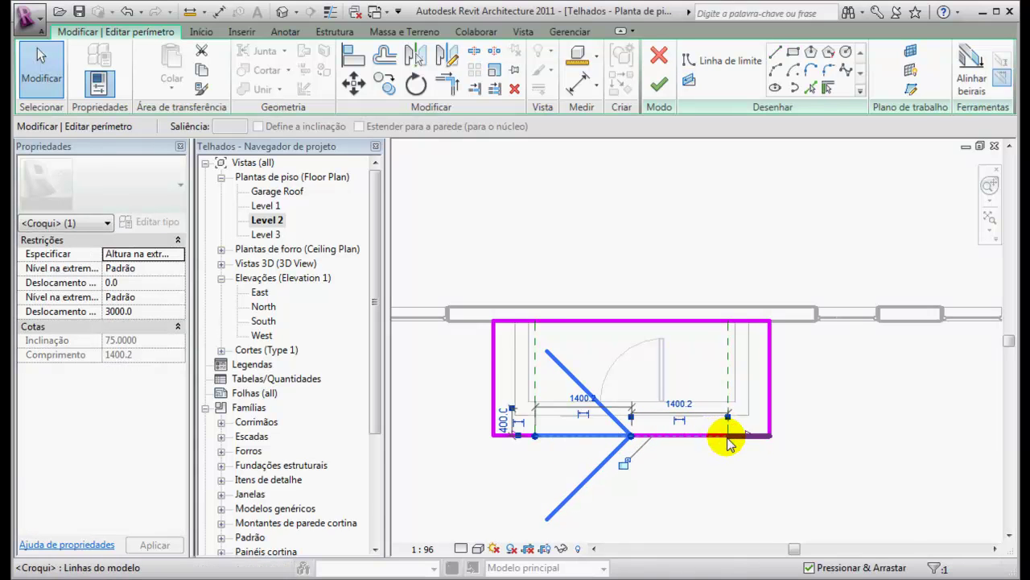
click(688, 81)
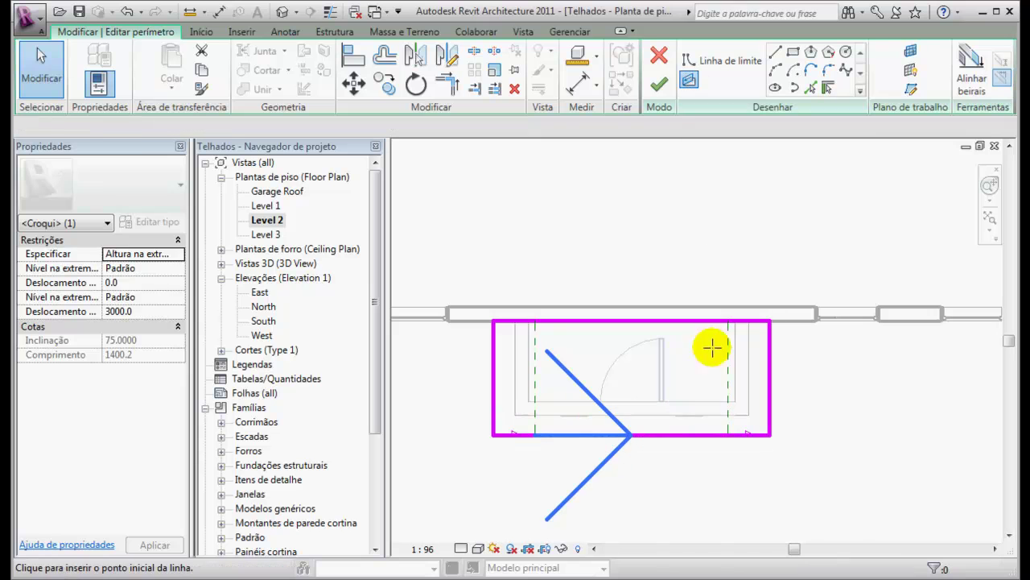
click(729, 435)
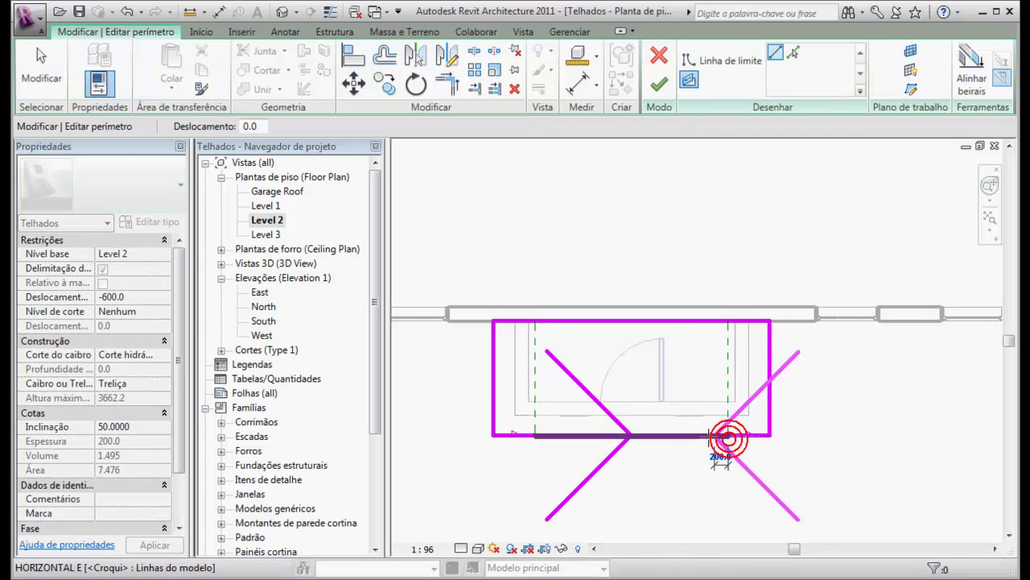
click(632, 435)
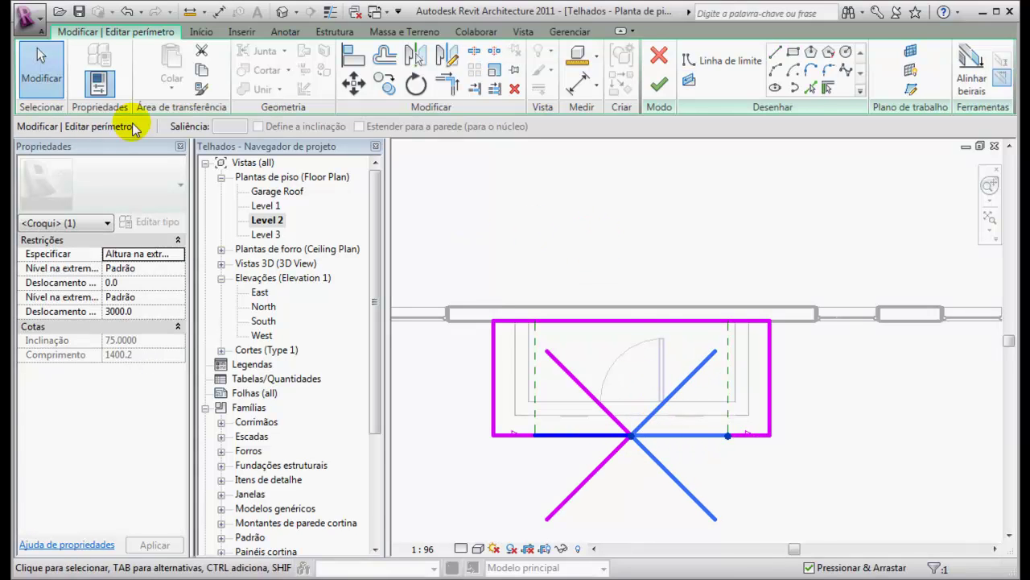
click(41, 73)
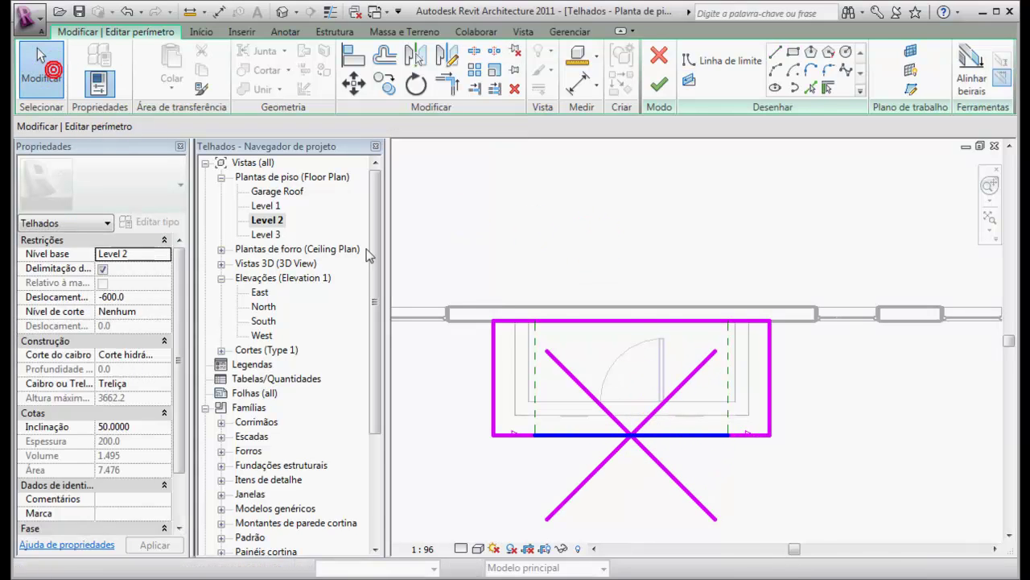
Step: Specify both slope arrows by height at the end with a start offset of 500, and finish the porch roof for viewing in 3D
click(670, 402)
click(670, 402)
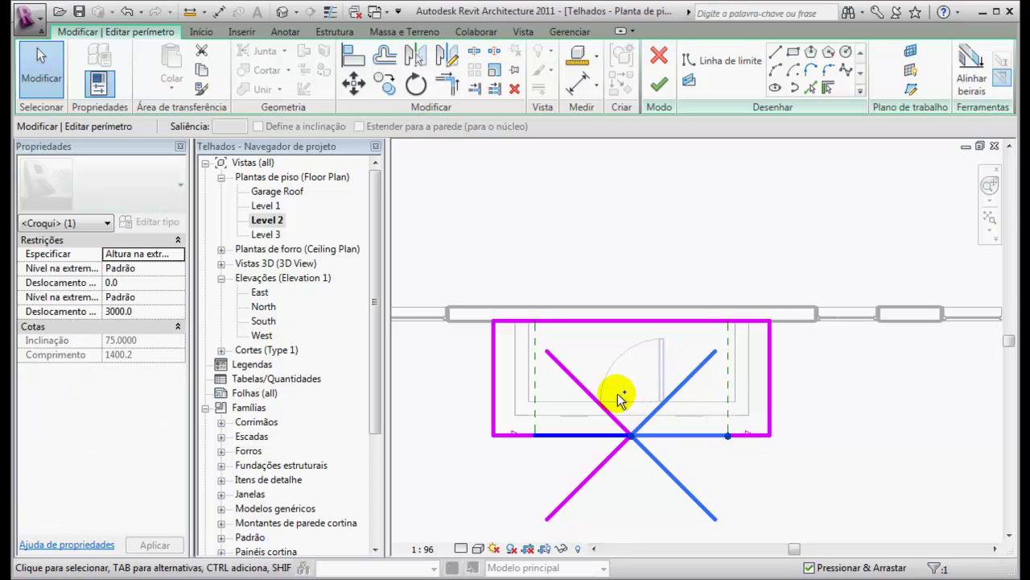
ctrl+click(581, 385)
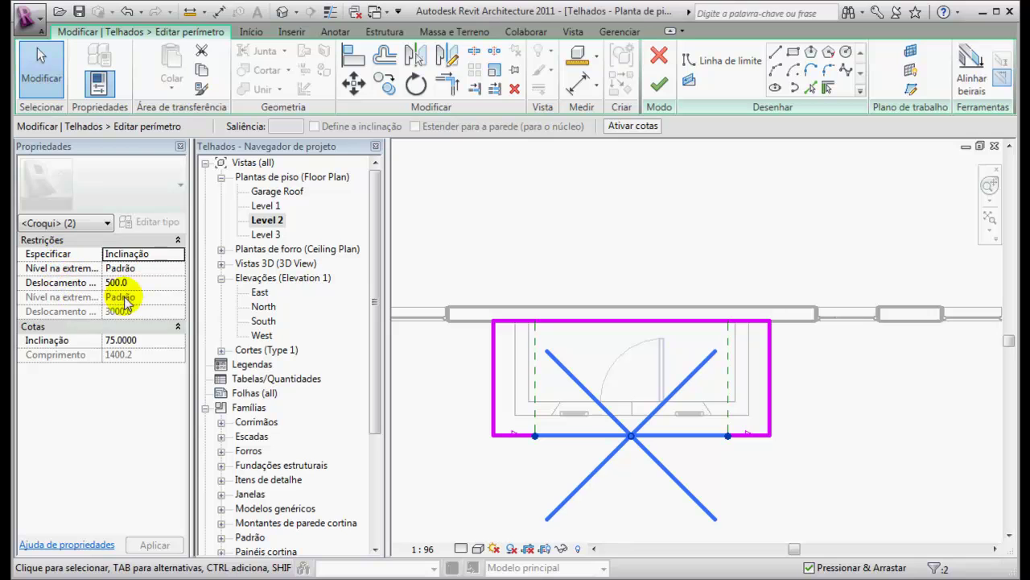
click(160, 253)
click(178, 253)
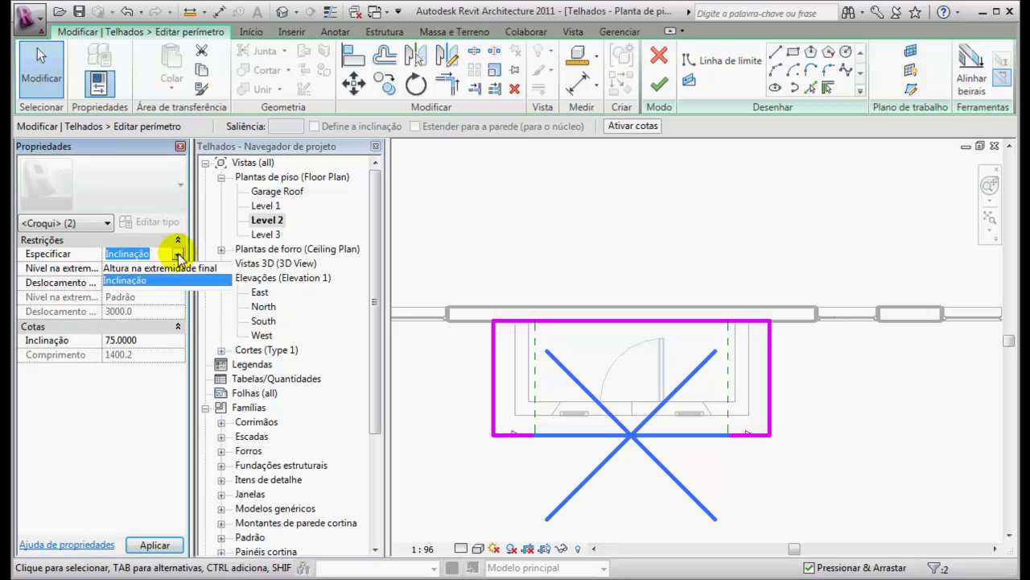
click(143, 268)
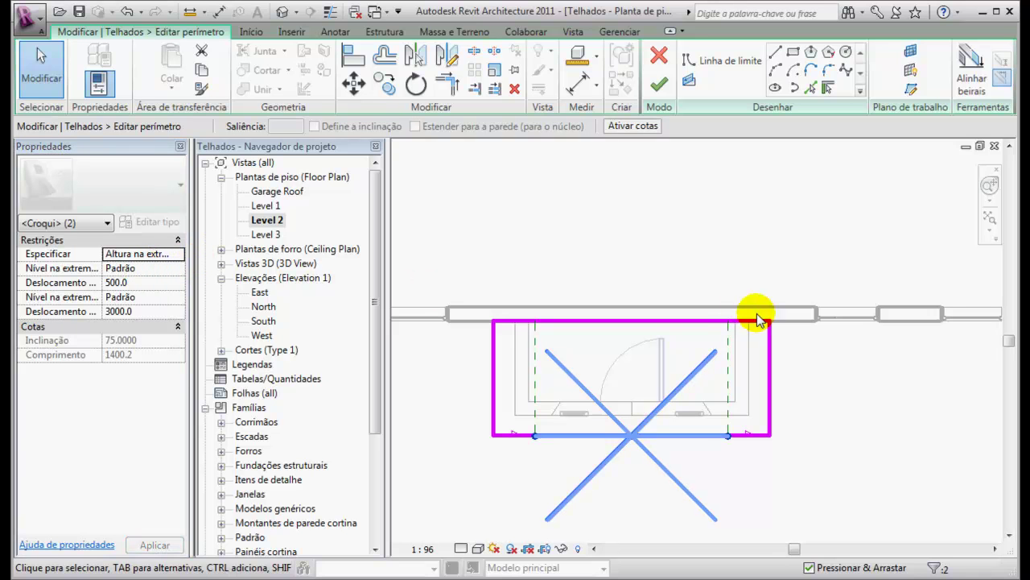
click(659, 84)
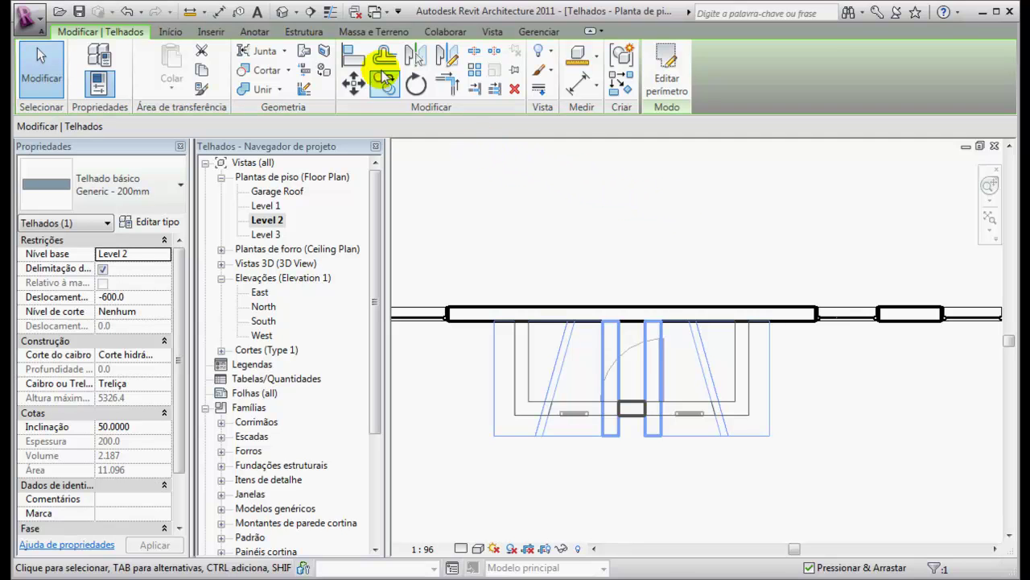
click(284, 13)
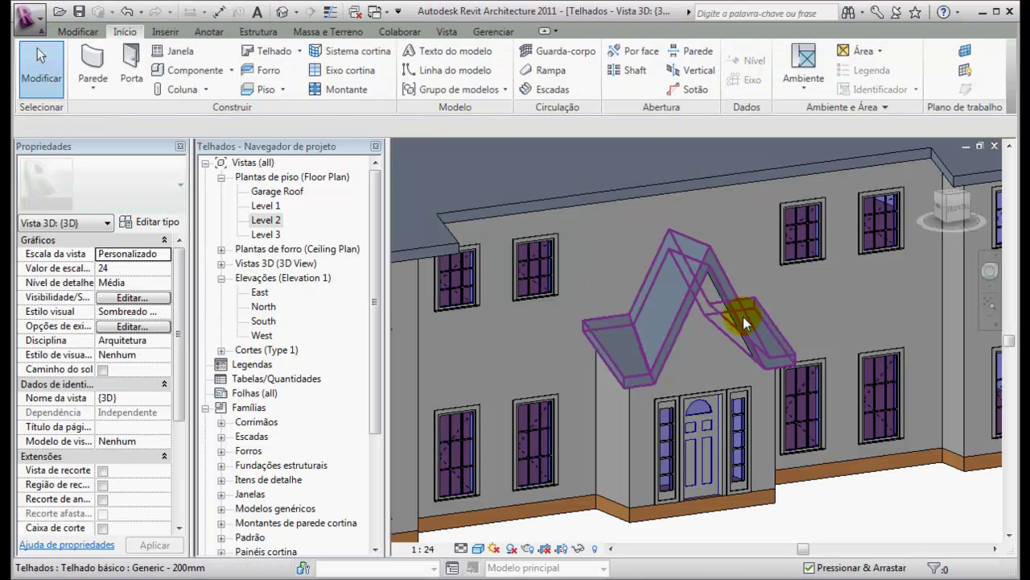
Step: Open the entrance porch roof's footprint for editing and display the 3D view in the hidden line visual style
click(709, 246)
click(666, 74)
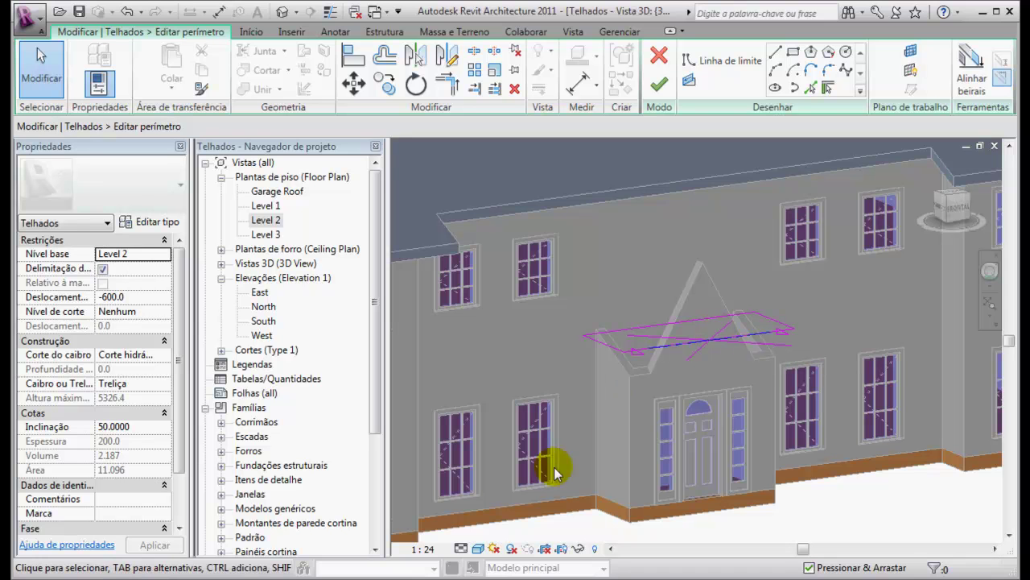
click(478, 549)
click(495, 468)
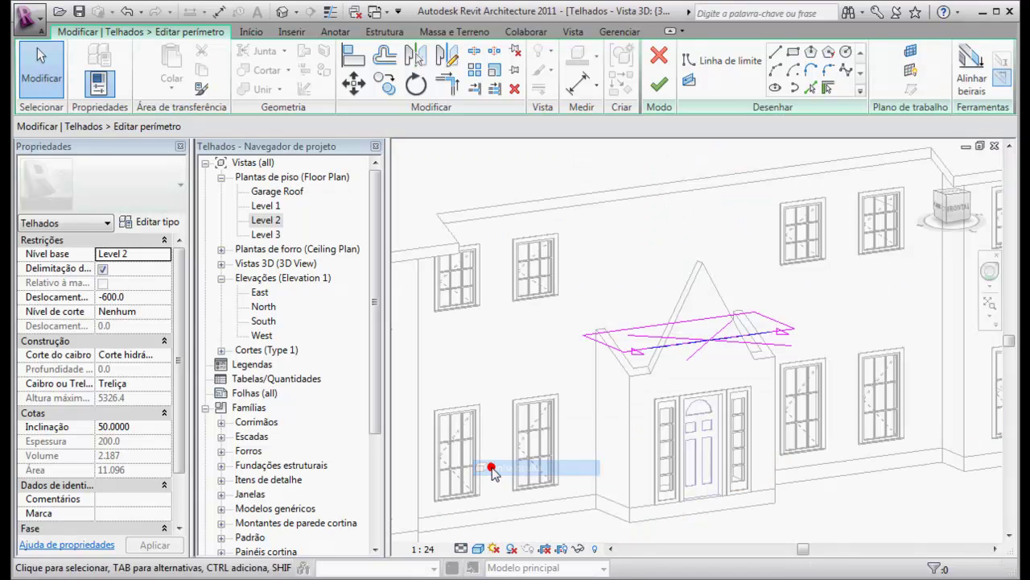
Step: Change both slope arrows of the porch roof so that they are specified by slope (Inclinação) instead of end height
click(712, 337)
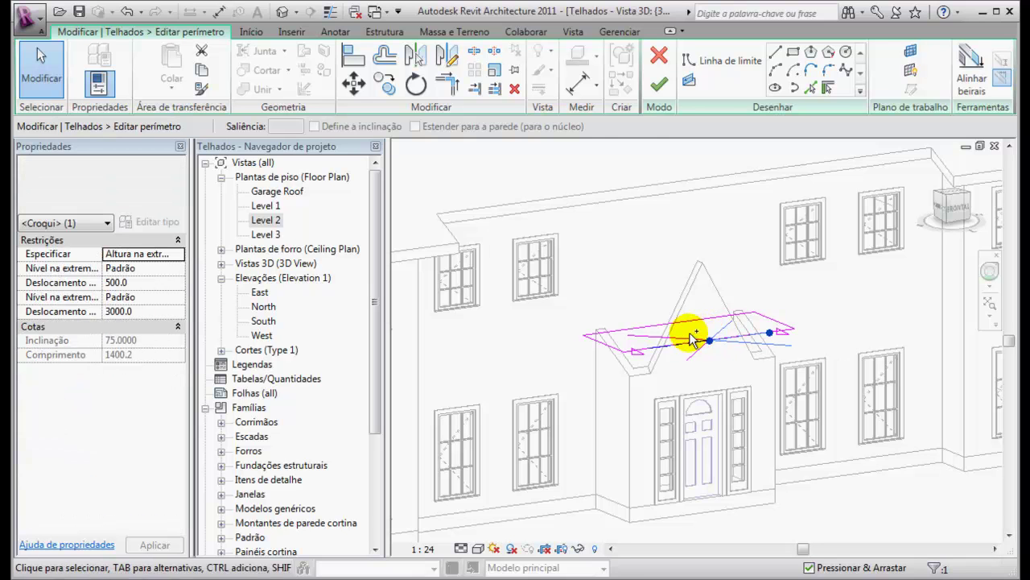
ctrl+click(674, 341)
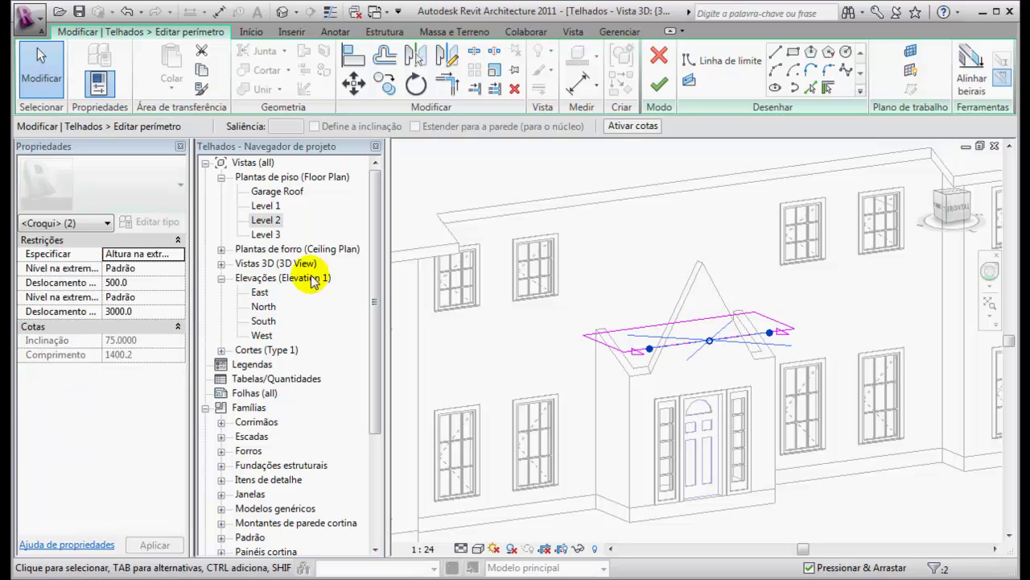
click(161, 254)
click(178, 254)
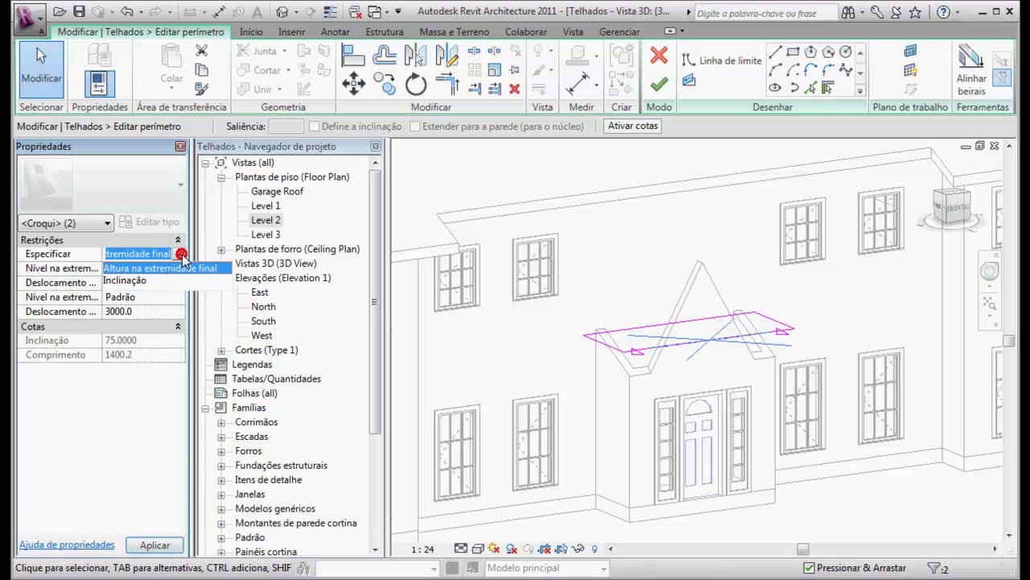
click(139, 282)
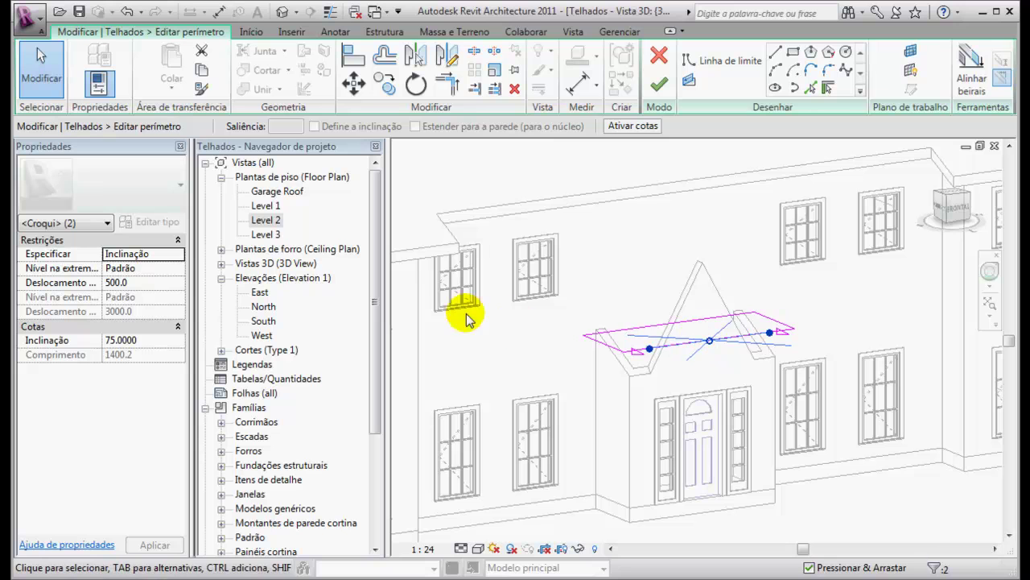
Step: Set the start level of both slope arrows to Level 2
click(149, 282)
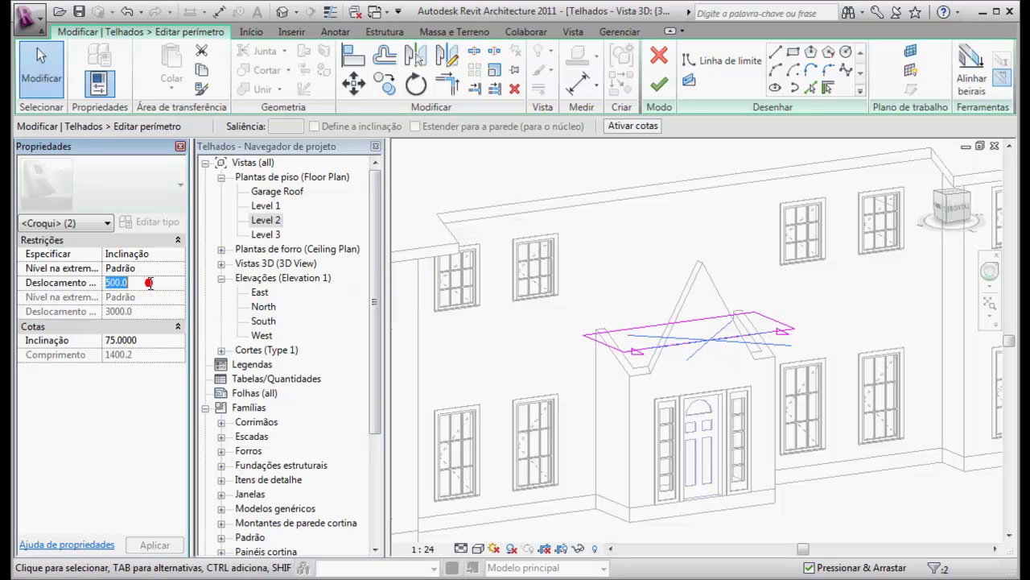
click(152, 268)
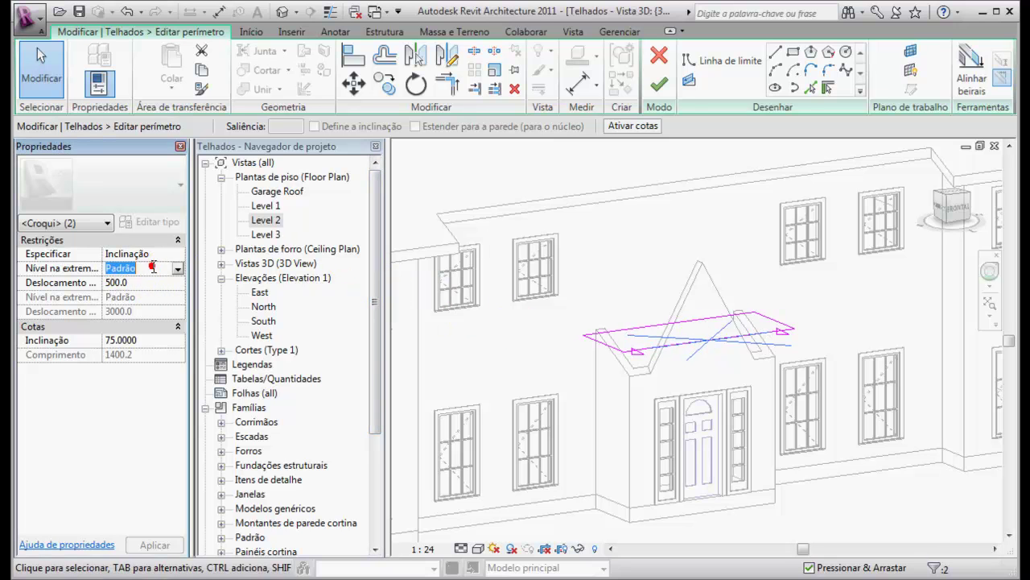
click(179, 269)
click(130, 283)
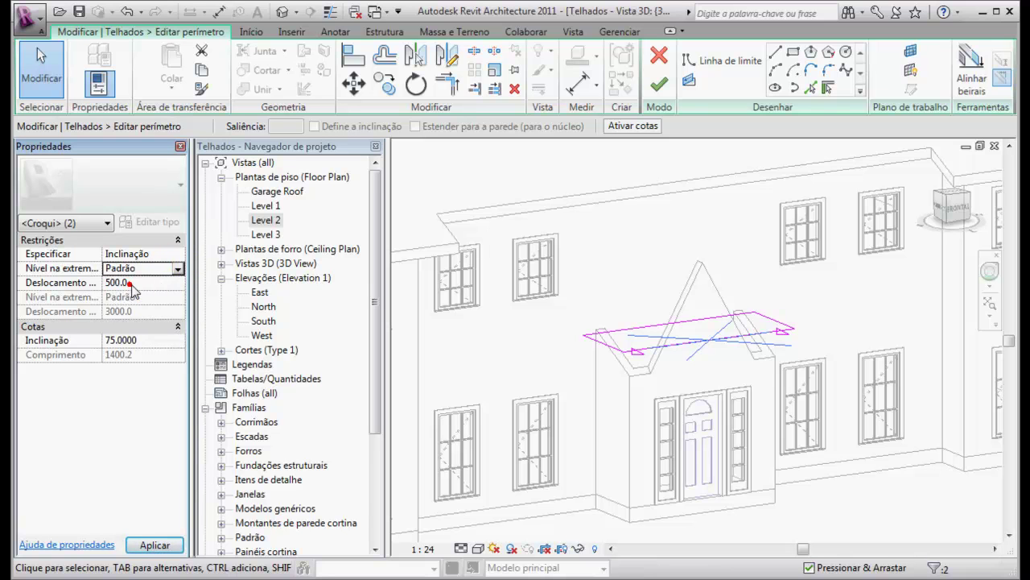
click(178, 270)
click(129, 307)
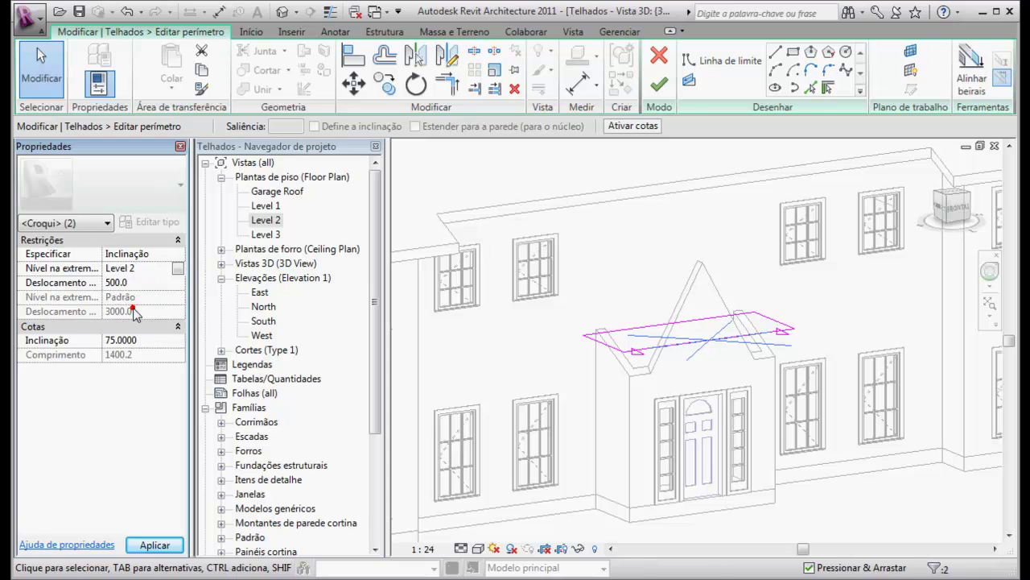
Step: Set the slope of both slope arrows to 50 and finish the porch roof's footprint edit
click(149, 338)
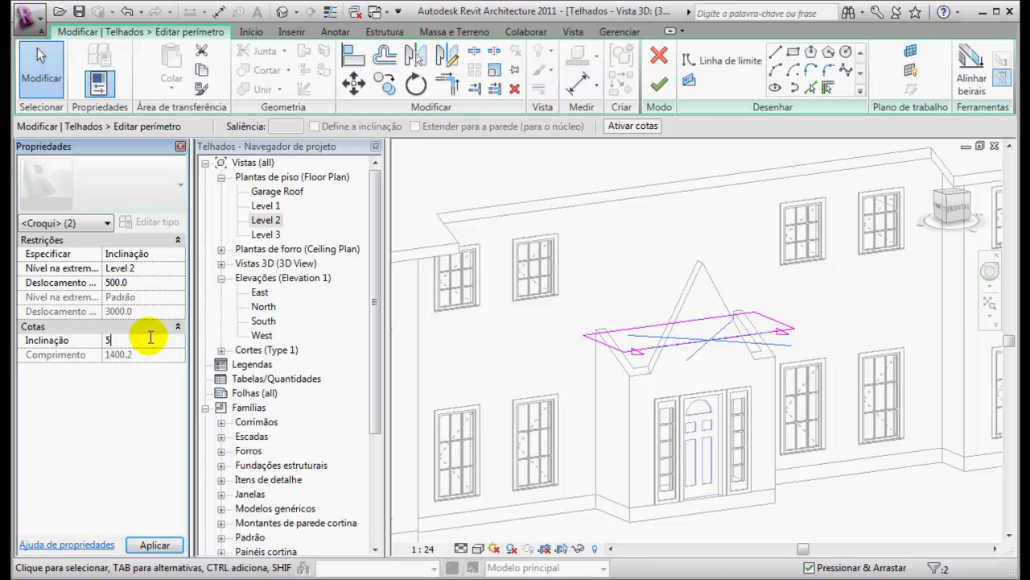
key(Return)
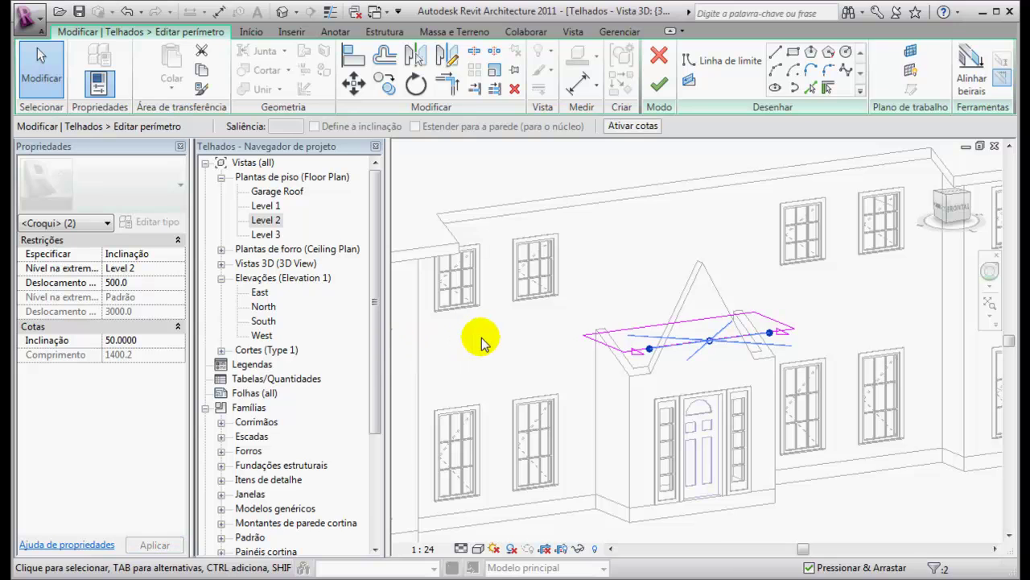
click(658, 85)
shift+middle_drag(742, 344, 582, 362)
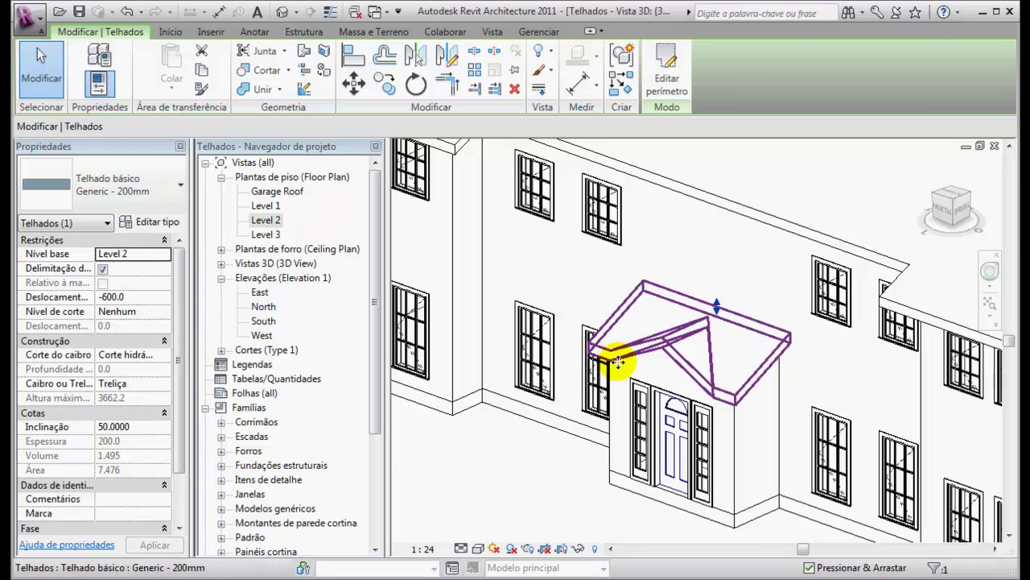
key(Escape)
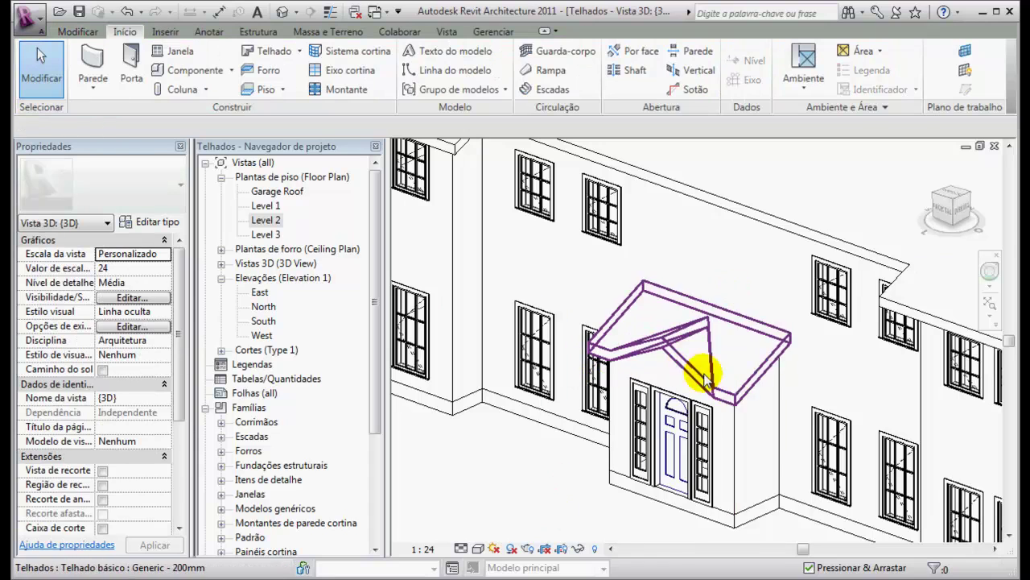
shift+middle_drag(681, 345, 697, 325)
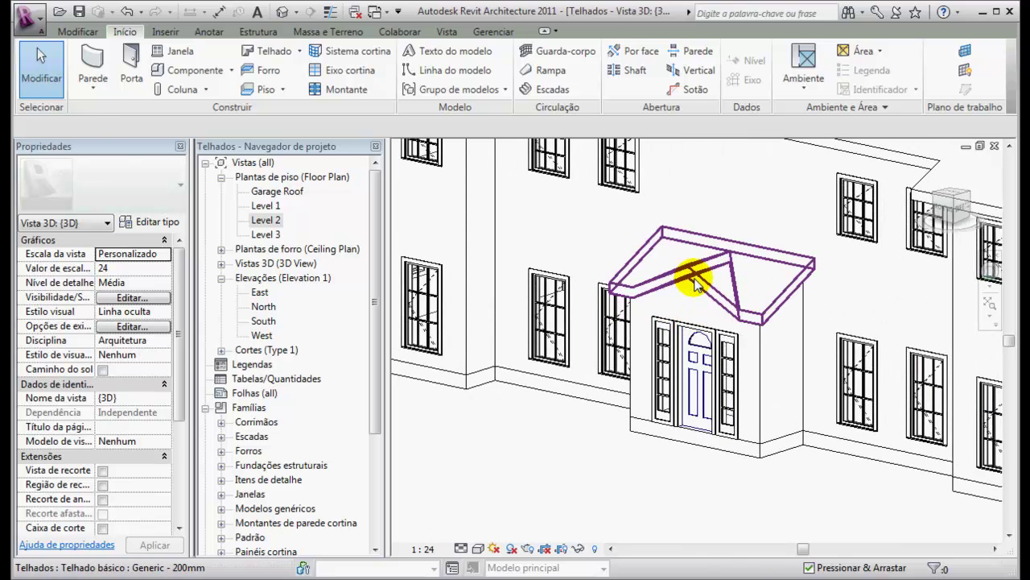
Step: Edit the porch roof's footprint again, set the slope of both slope arrows to 75, and finish the roof
click(685, 292)
click(673, 94)
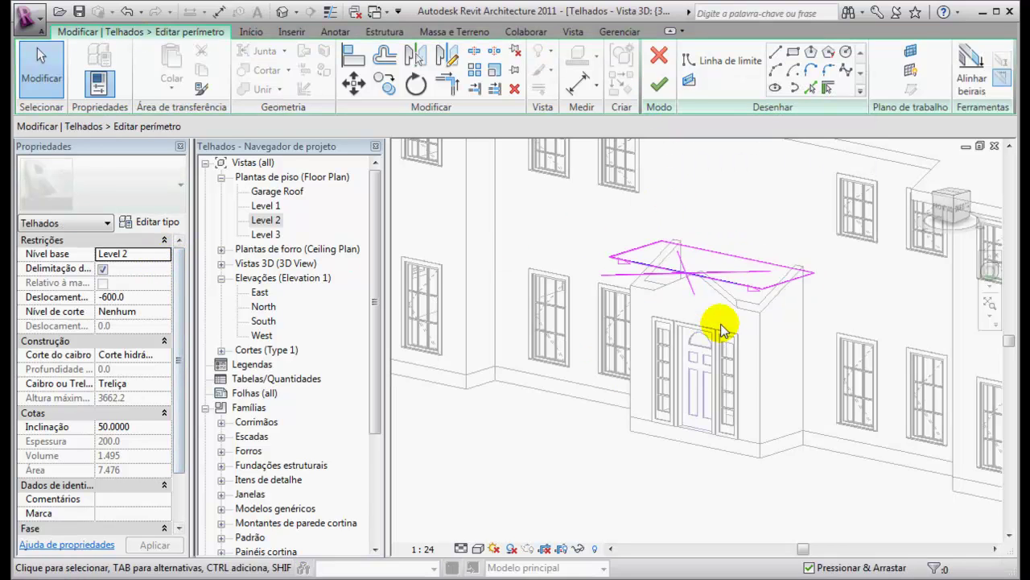
click(725, 276)
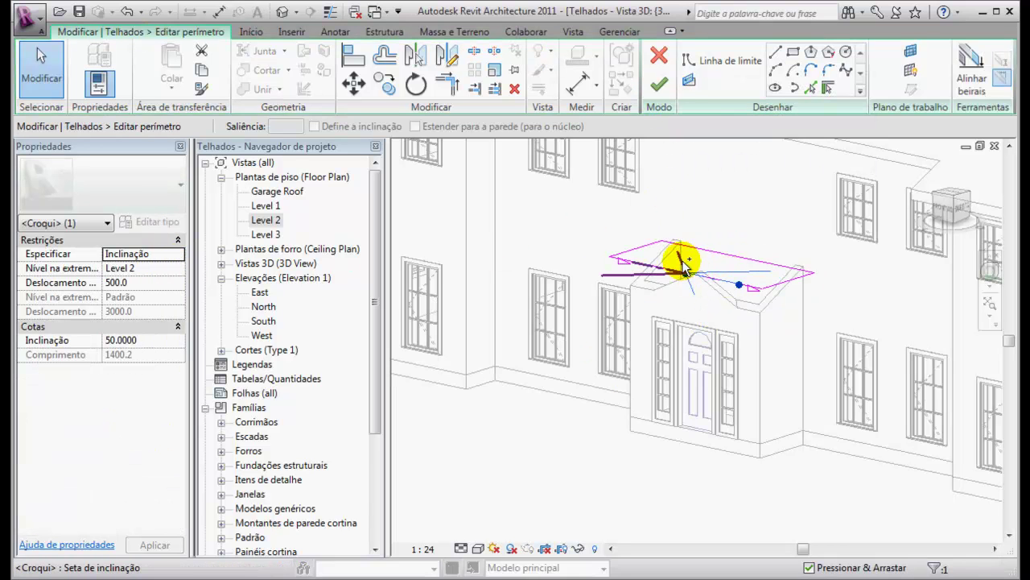
click(146, 281)
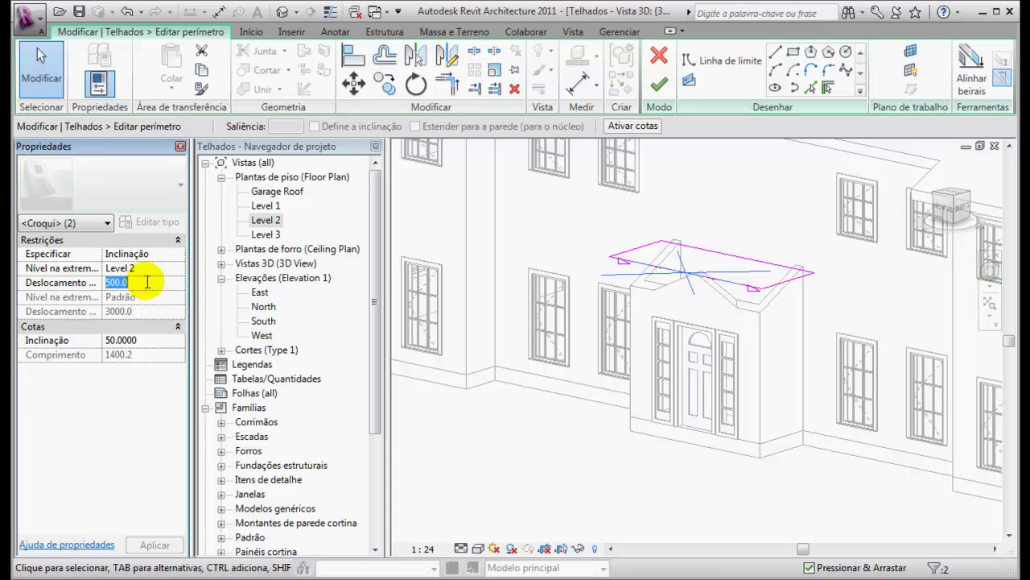
click(156, 341)
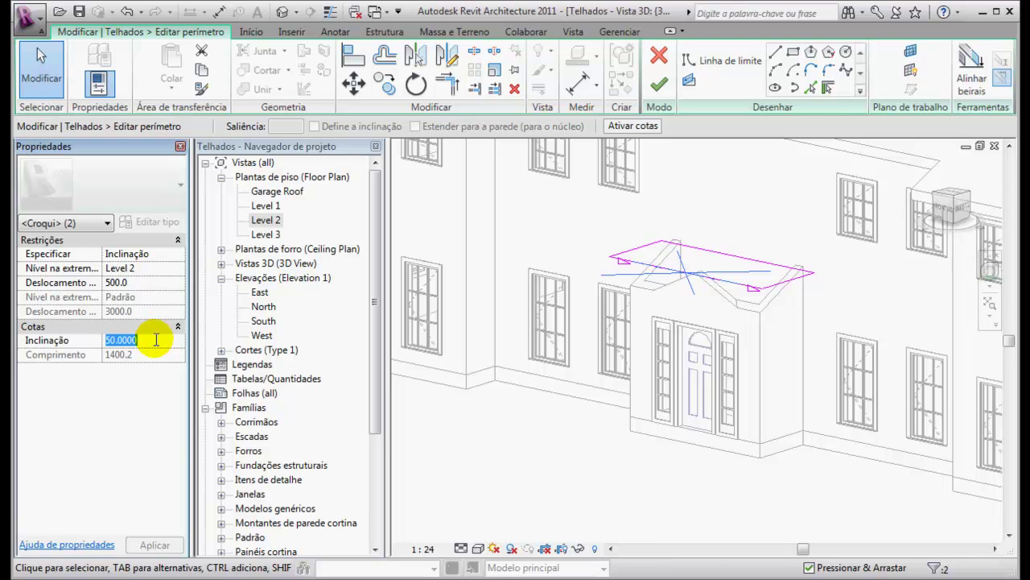
click(154, 545)
click(657, 90)
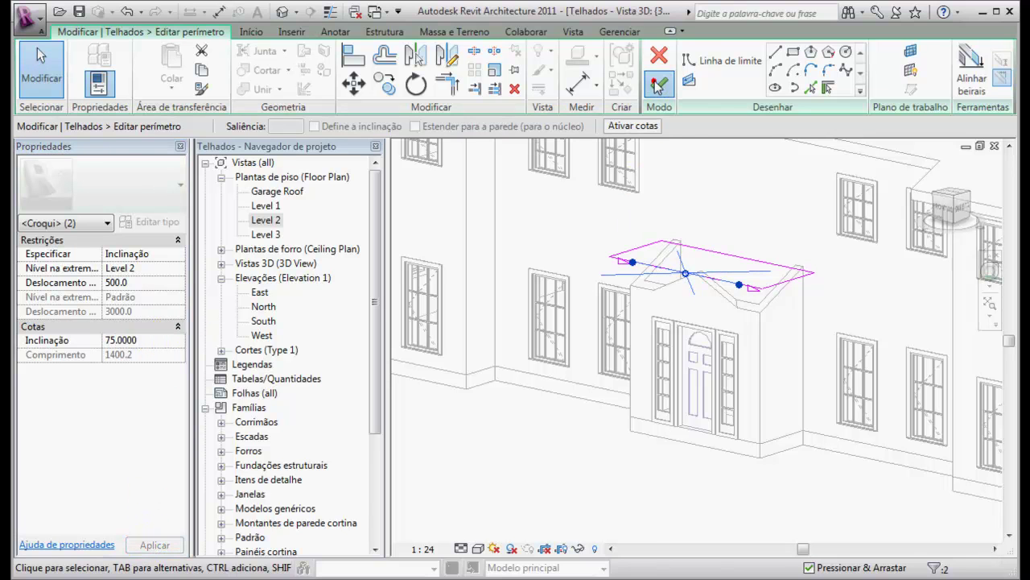
click(721, 190)
shift+middle_drag(770, 241, 651, 363)
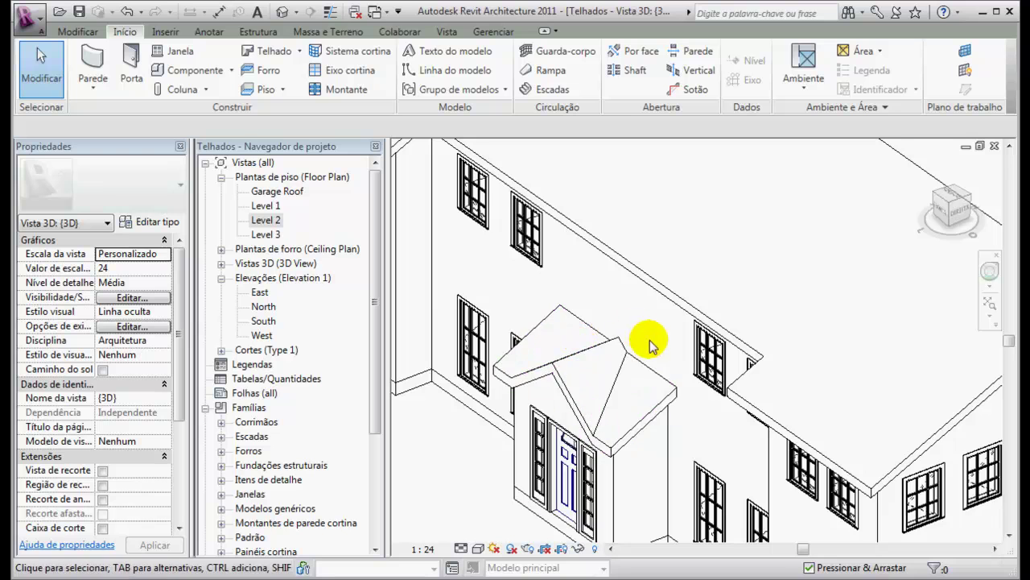
shift+middle_drag(617, 391, 650, 384)
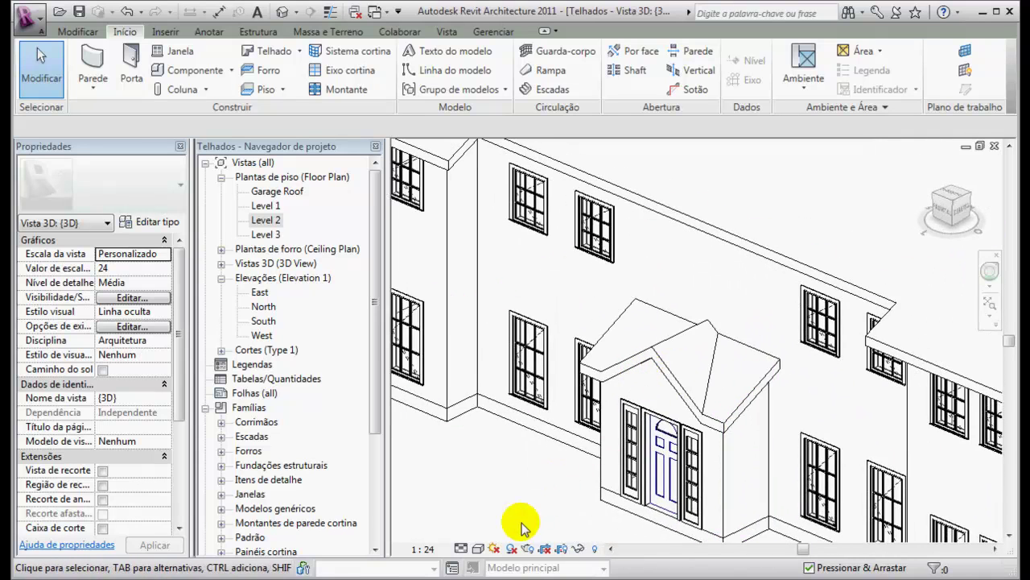
scroll(530, 408, up, 3)
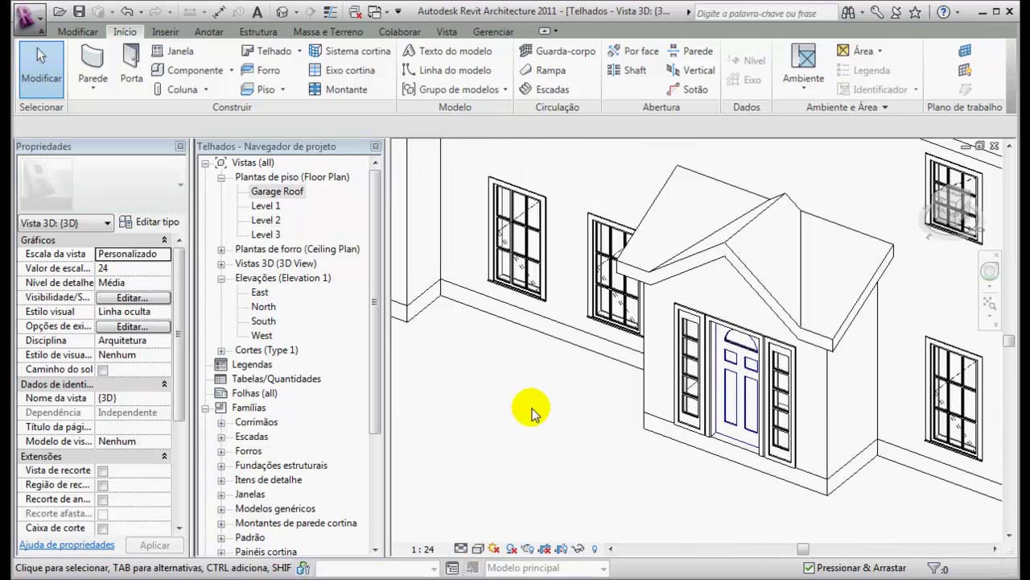
Step: Make the two gable-end boundary lines of the garage roof slope-defining and finish its footprint edit
scroll(531, 413, down, 4)
shift+middle_drag(510, 368, 789, 442)
click(793, 338)
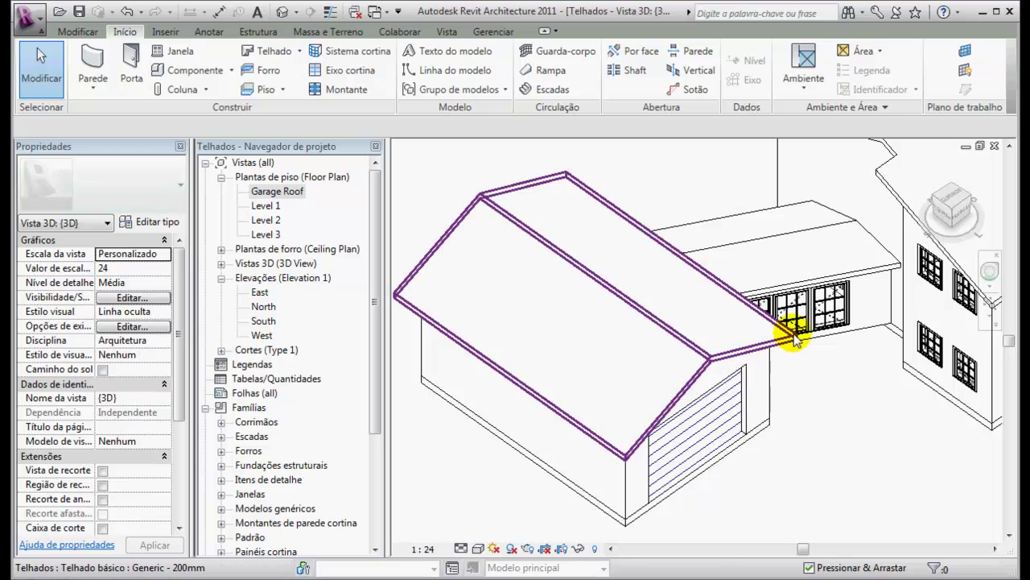
key(Escape)
shift+middle_drag(810, 345, 861, 384)
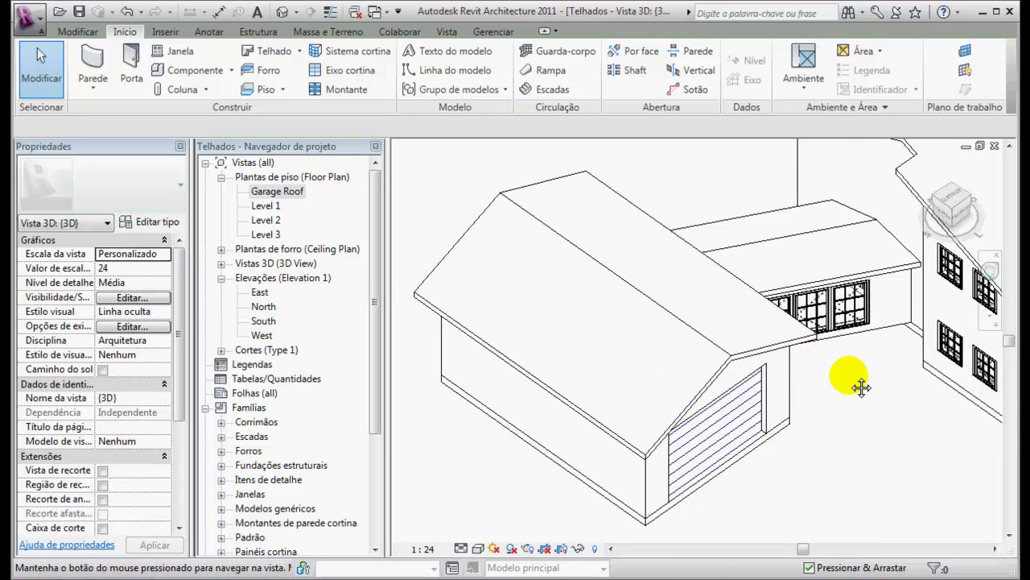
click(745, 355)
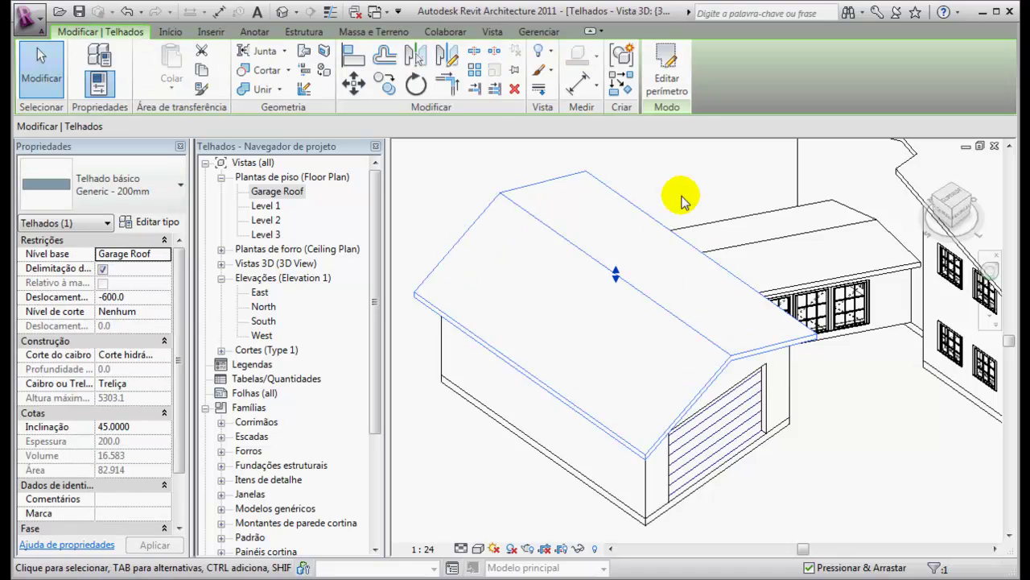
click(667, 81)
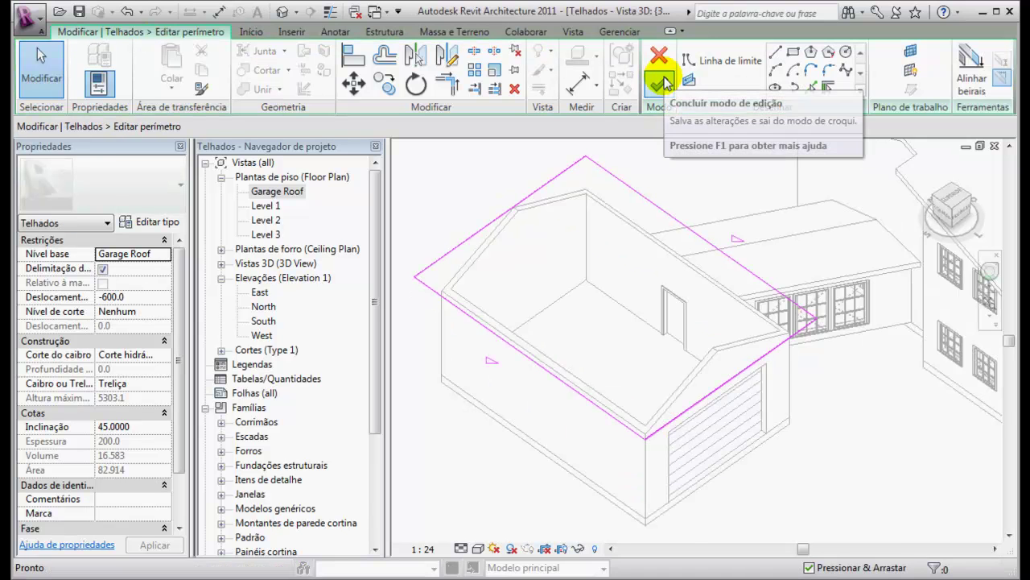
click(559, 179)
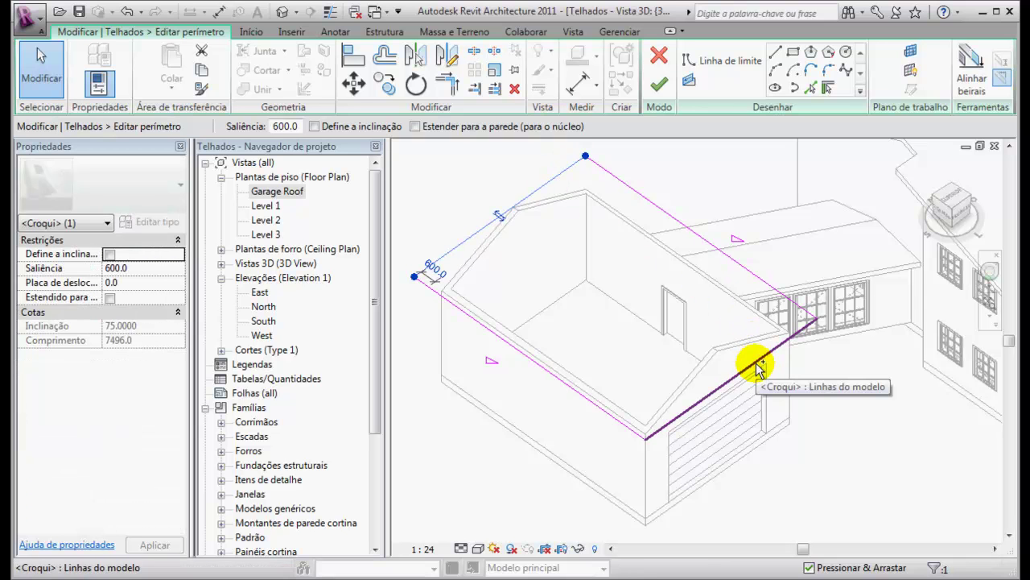
ctrl+click(759, 366)
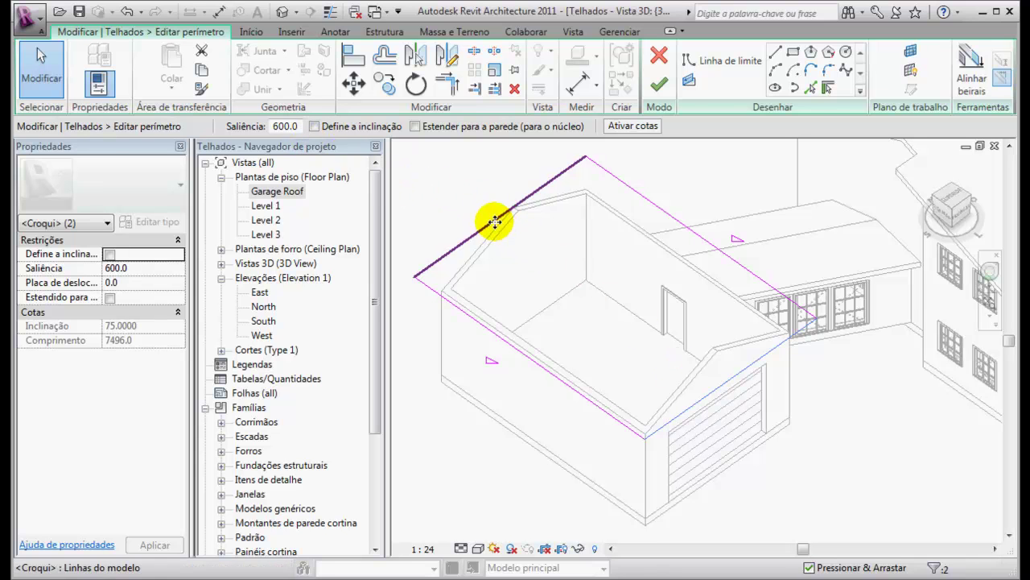
click(314, 128)
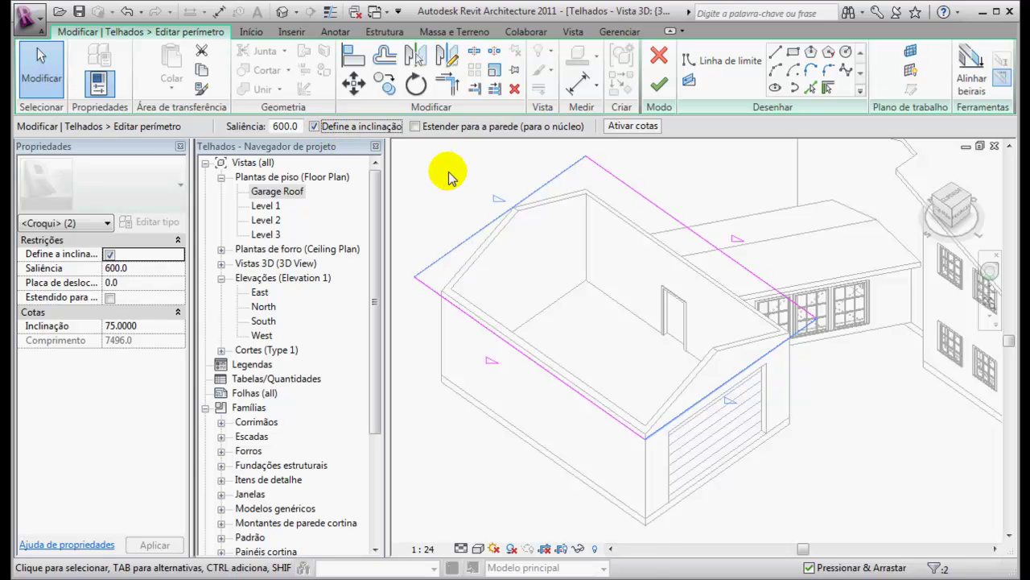
click(662, 87)
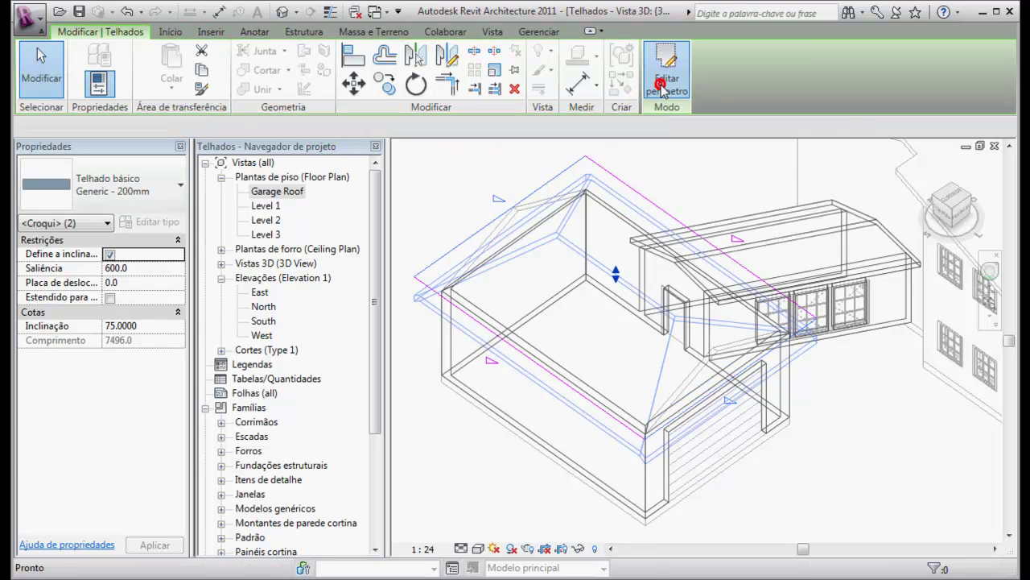
Step: Examine the garage roof's footprint sketch and the eave corner where its sides of different slope meet
click(662, 84)
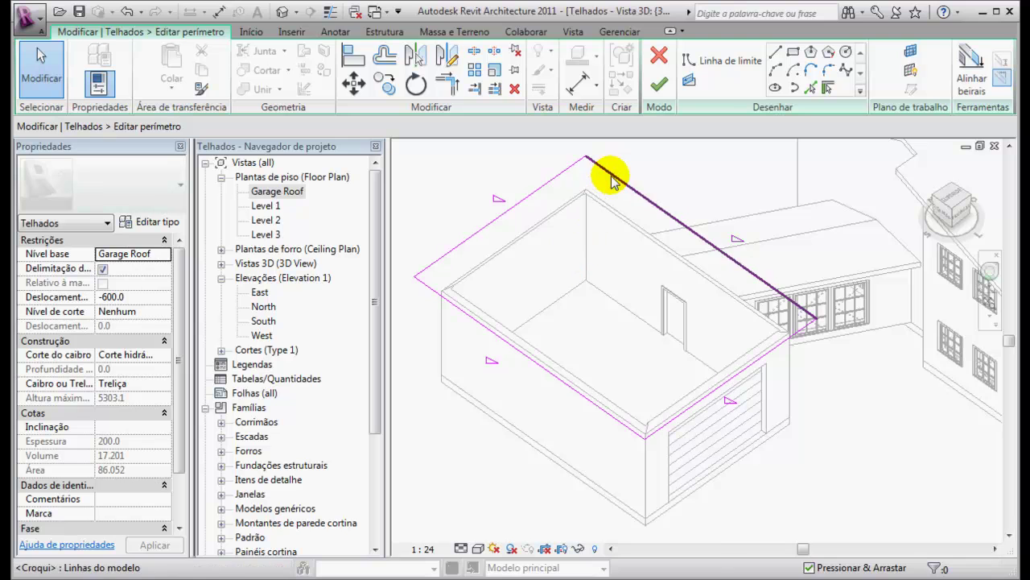
click(659, 84)
shift+middle_drag(459, 306, 569, 421)
scroll(541, 425, up, 5)
scroll(527, 390, down, 2)
scroll(593, 361, down, 4)
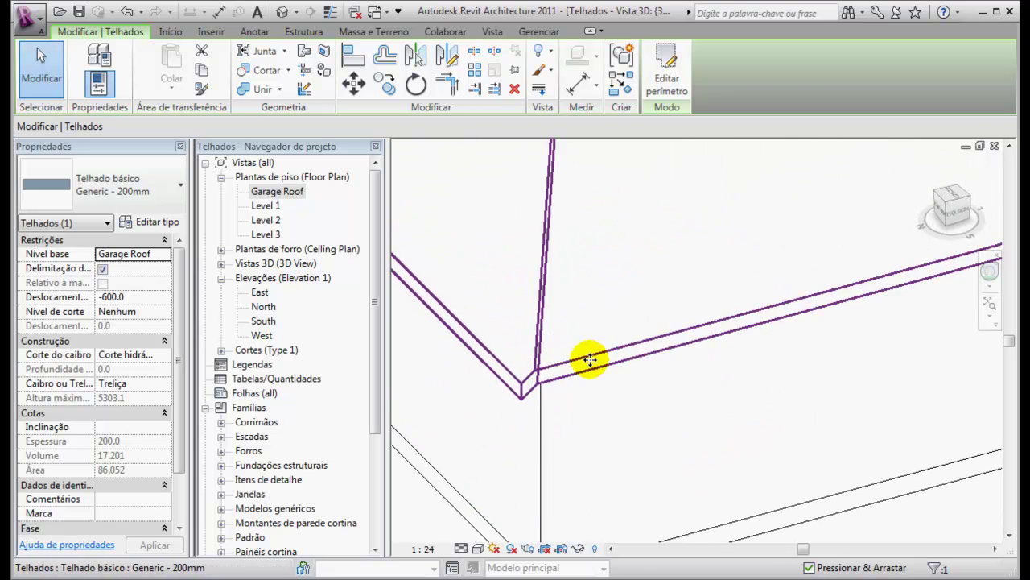
shift+middle_drag(778, 338, 595, 324)
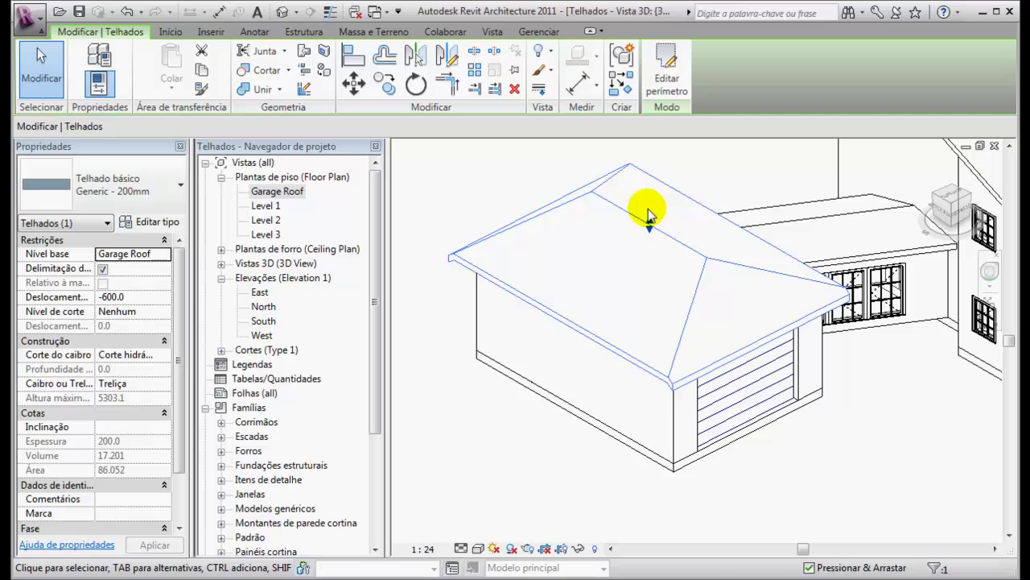
Step: Edit the garage roof's footprint and align its eaves by adjusting height, matching the other sides to the eave above the garage door
click(667, 81)
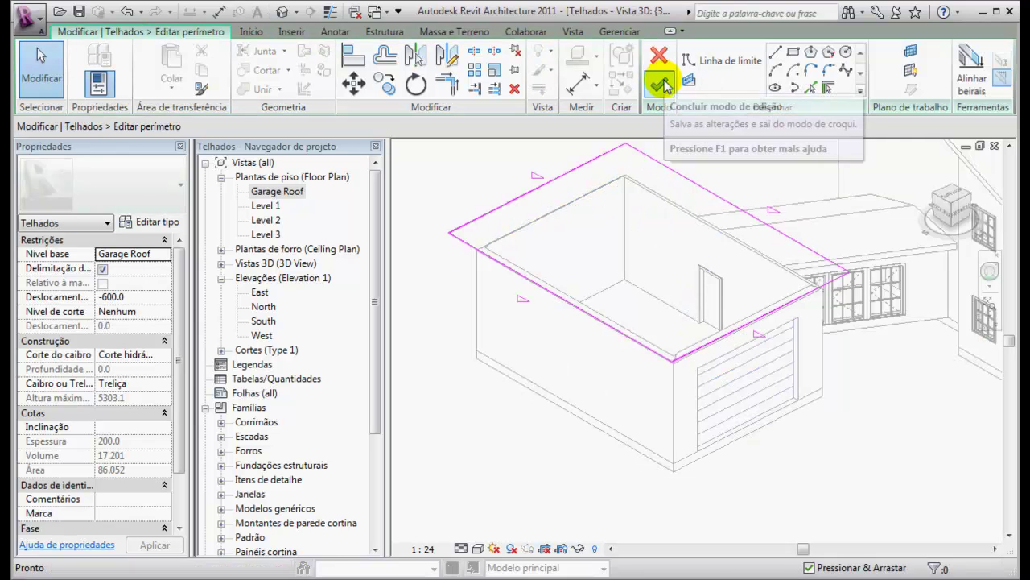
click(971, 72)
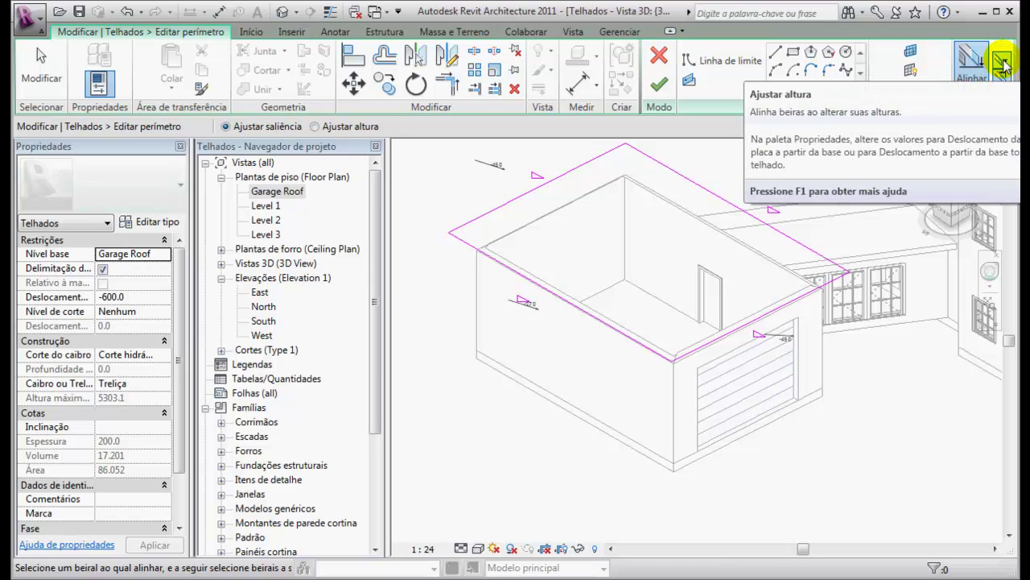
click(1003, 68)
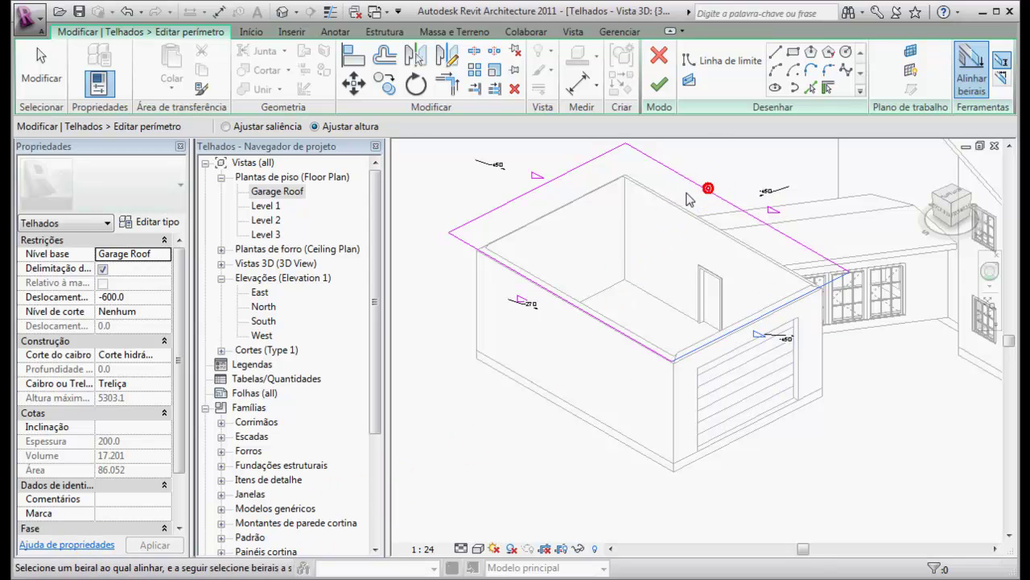
click(724, 202)
click(520, 197)
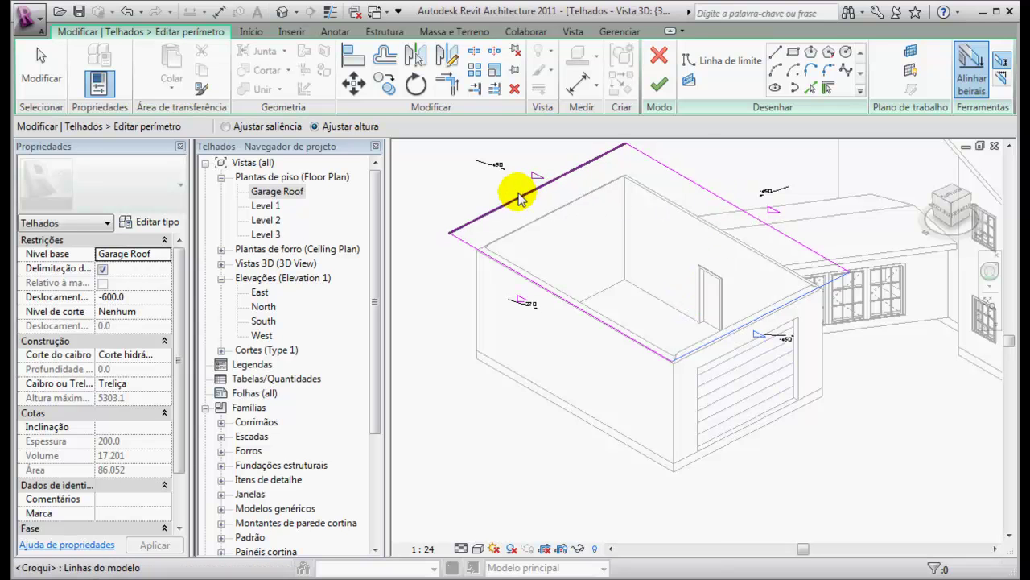
click(547, 293)
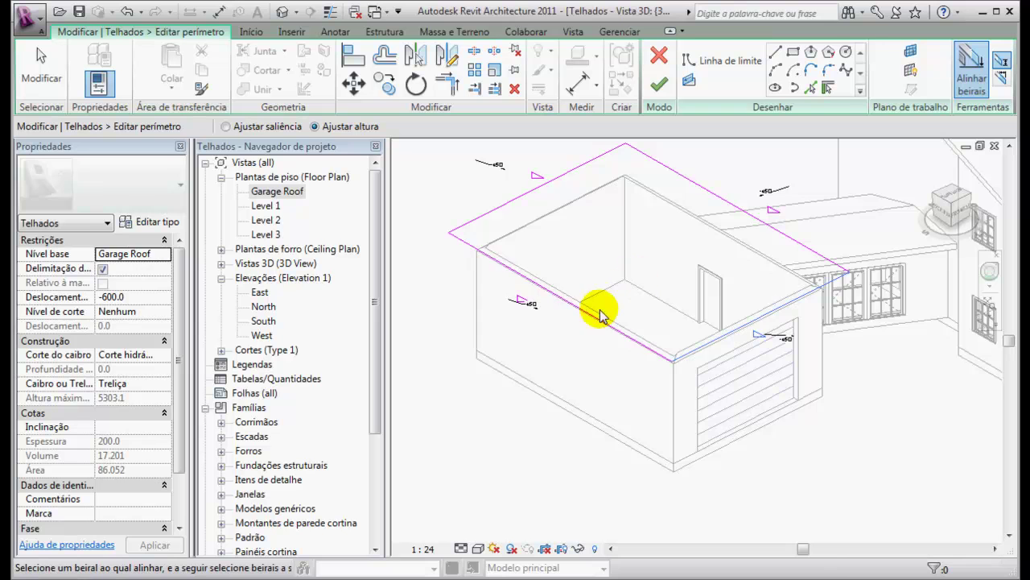
Step: Check the eave values on the sides of the garage roof sketch, finish the footprint edit and deselect the roof
scroll(540, 318, up, 5)
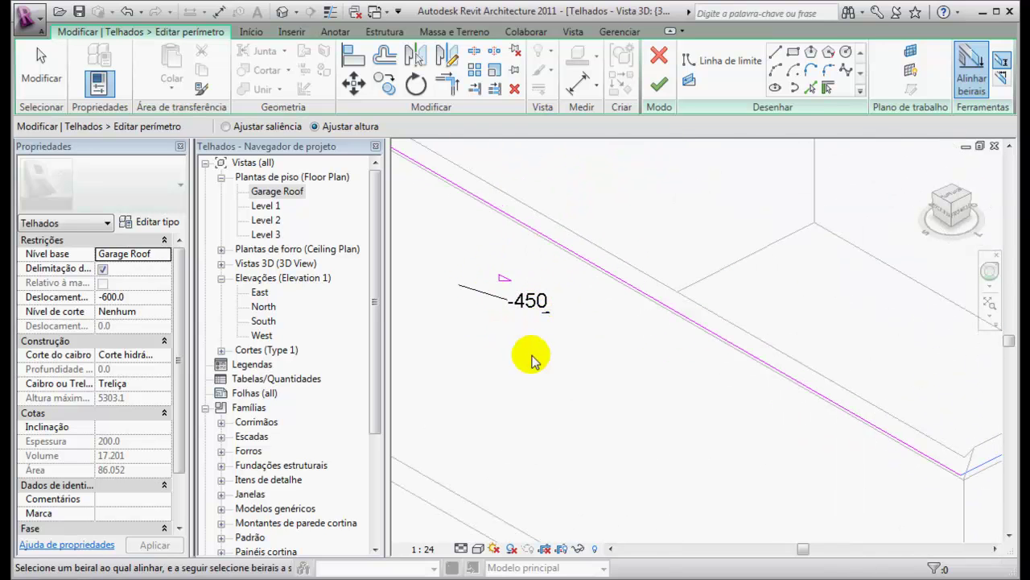
scroll(610, 324, down, 5)
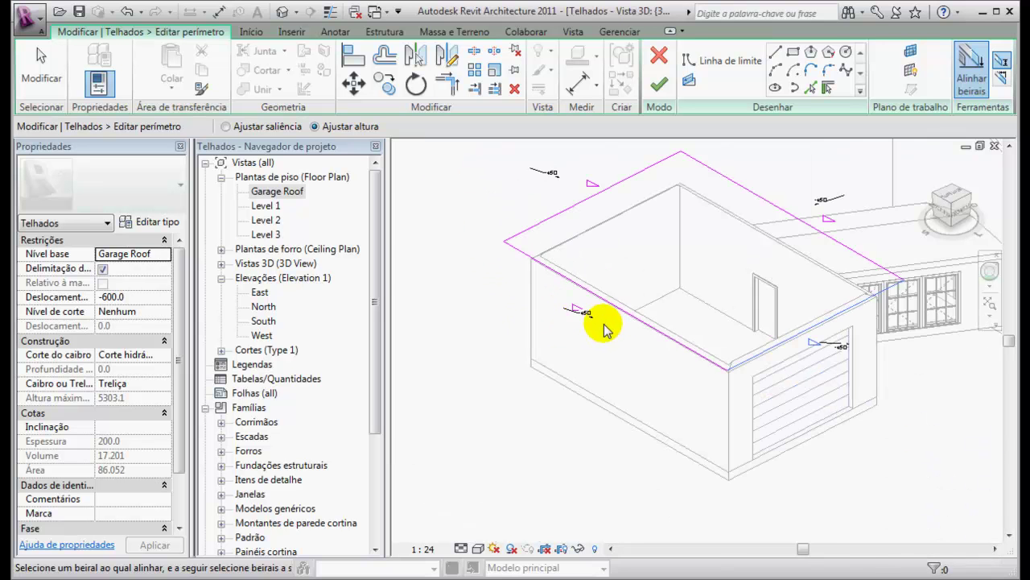
scroll(801, 350, up, 3)
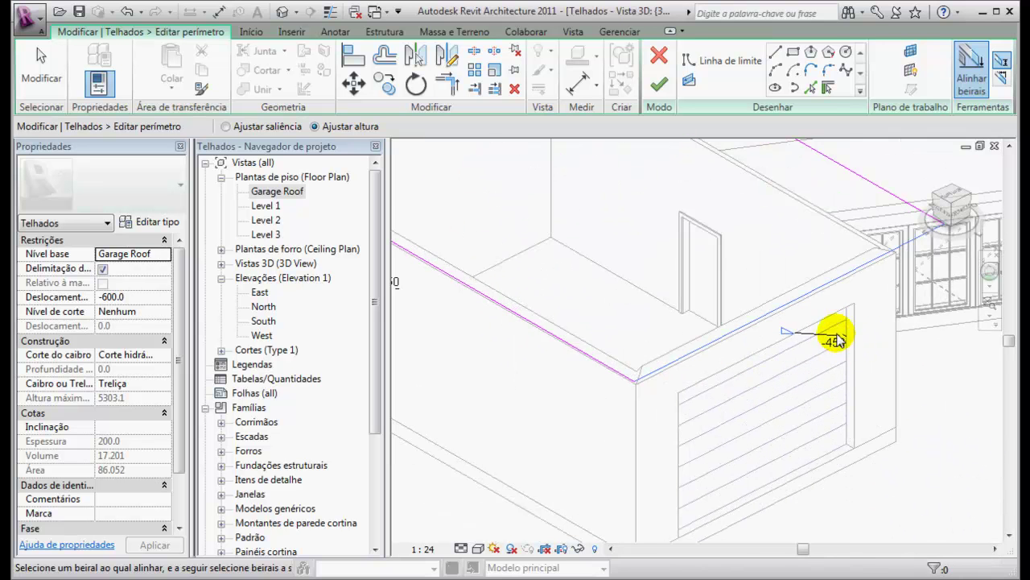
scroll(834, 352, down, 3)
scroll(810, 246, up, 4)
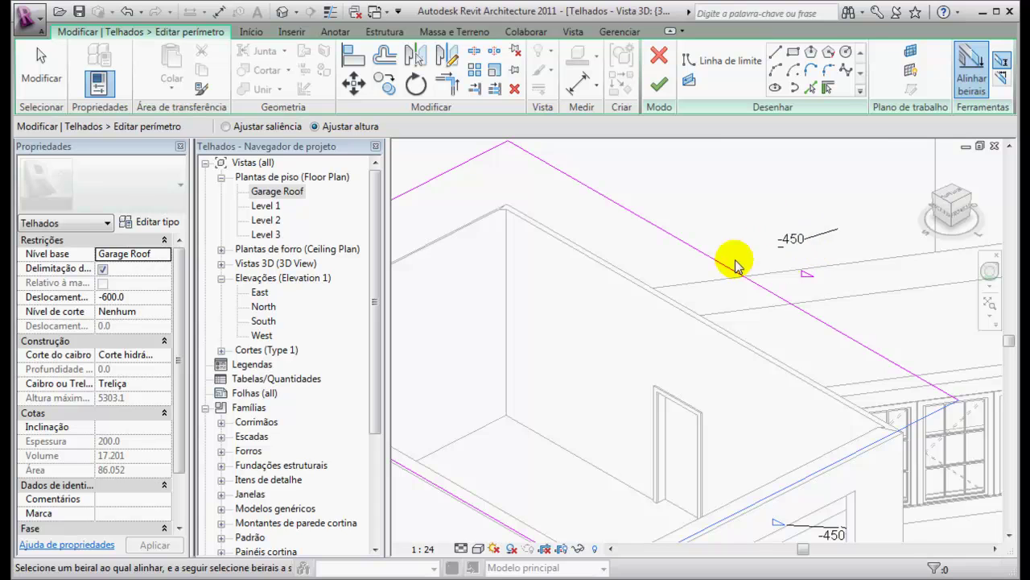
scroll(821, 258, down, 4)
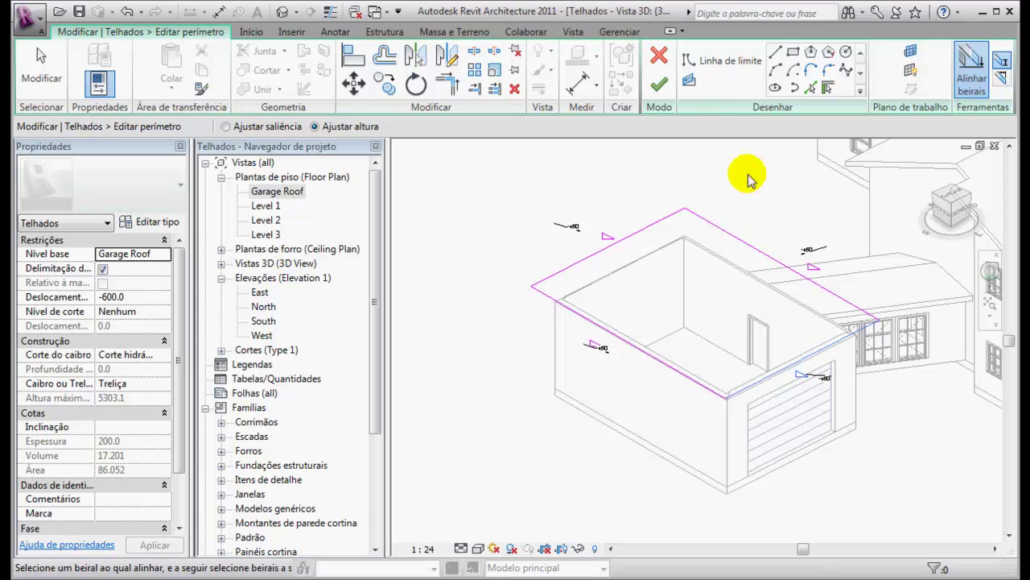
click(659, 84)
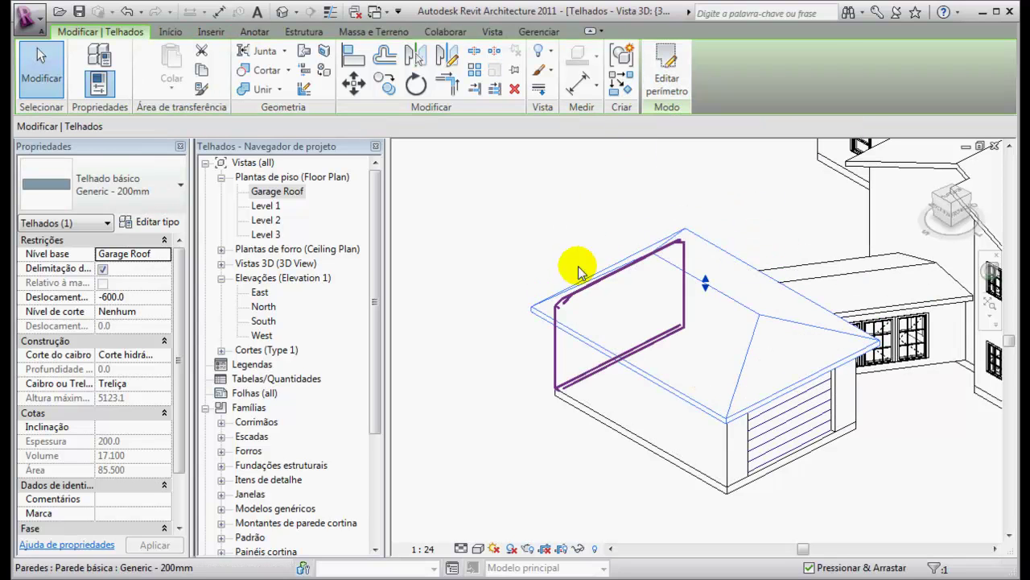
click(558, 239)
Step: Examine the garage's hip roof with its aligned eaves from several angles and in relation to the whole house
shift+middle_drag(572, 366, 535, 301)
shift+middle_drag(607, 240, 594, 326)
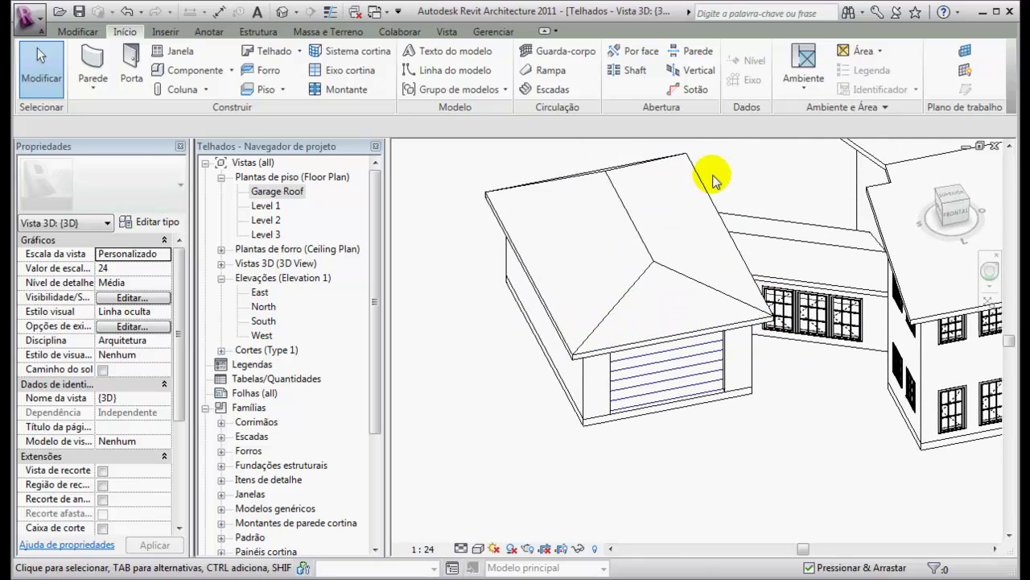
shift+middle_drag(531, 203, 567, 279)
shift+middle_drag(606, 288, 578, 281)
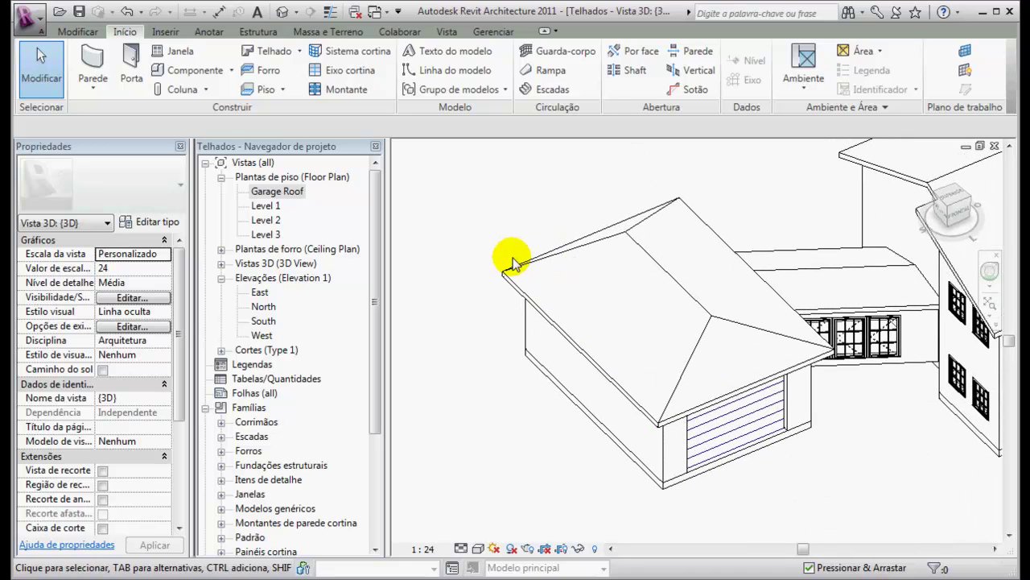
scroll(693, 291, down, 3)
middle_drag(740, 303, 483, 286)
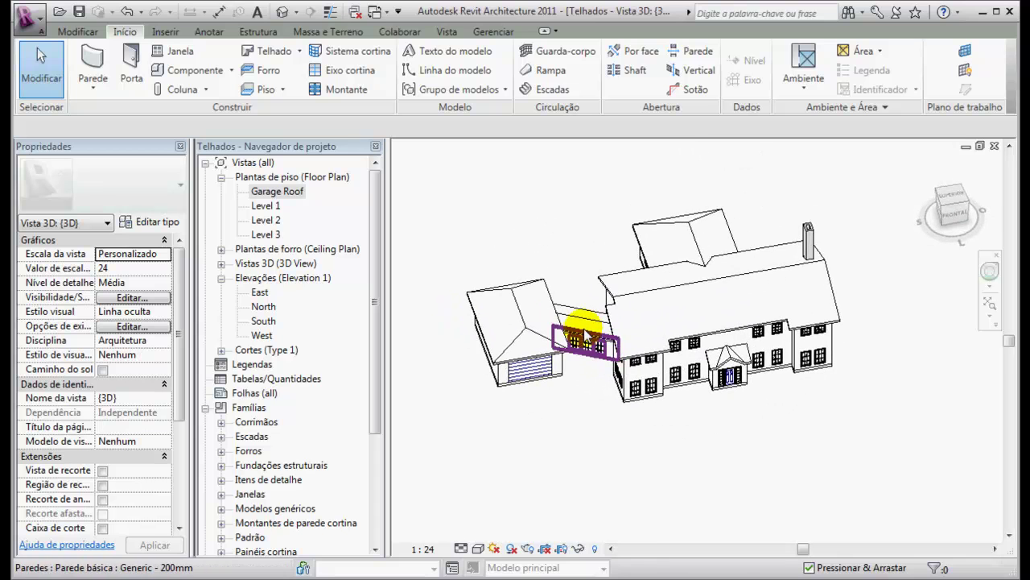
scroll(596, 326, up, 3)
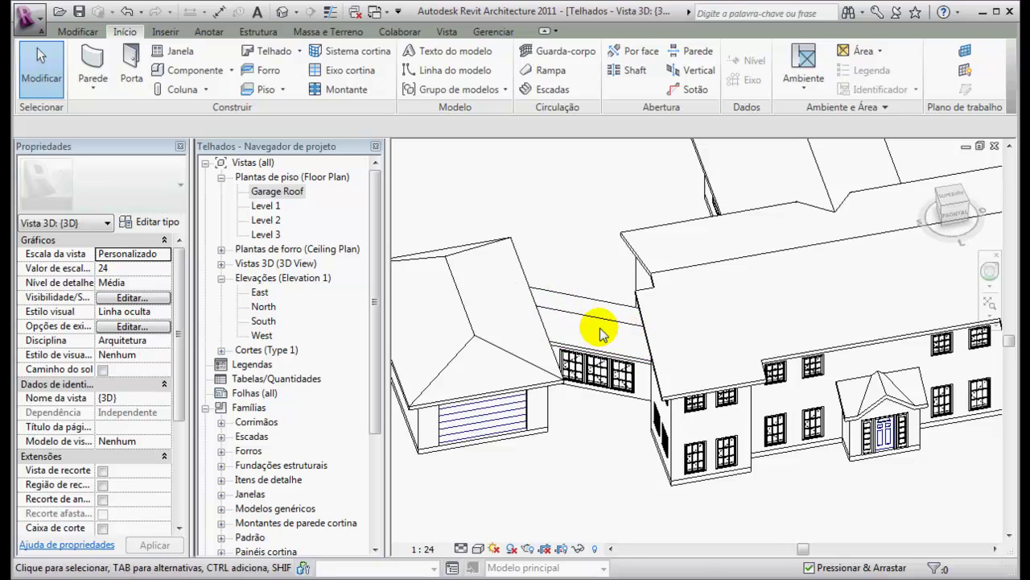
scroll(612, 331, down, 4)
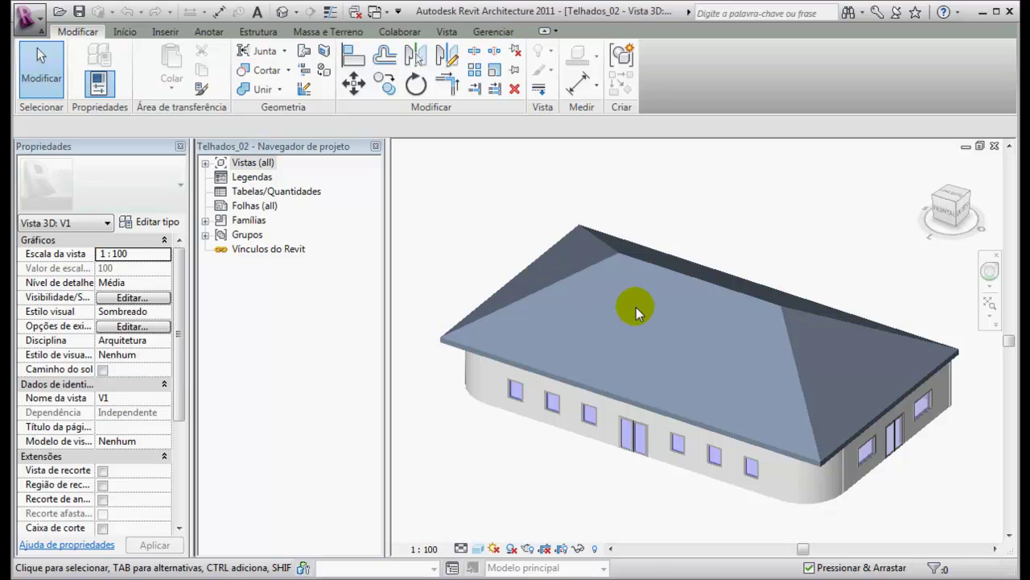
Step: Open the North elevation of the Telhados_02 project and examine the hip roof's profile against Levels 2, 3 and 4
click(206, 163)
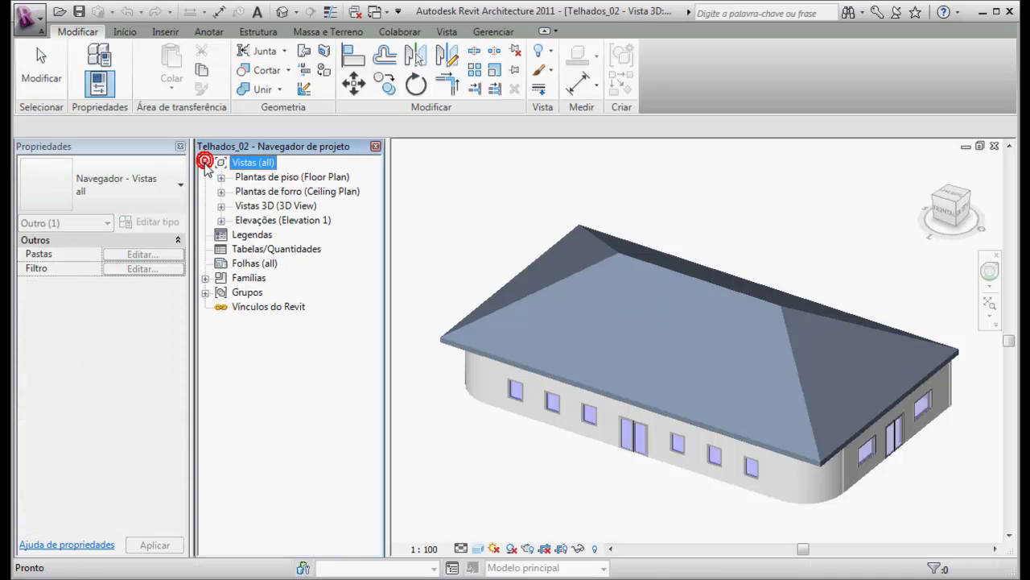
click(223, 221)
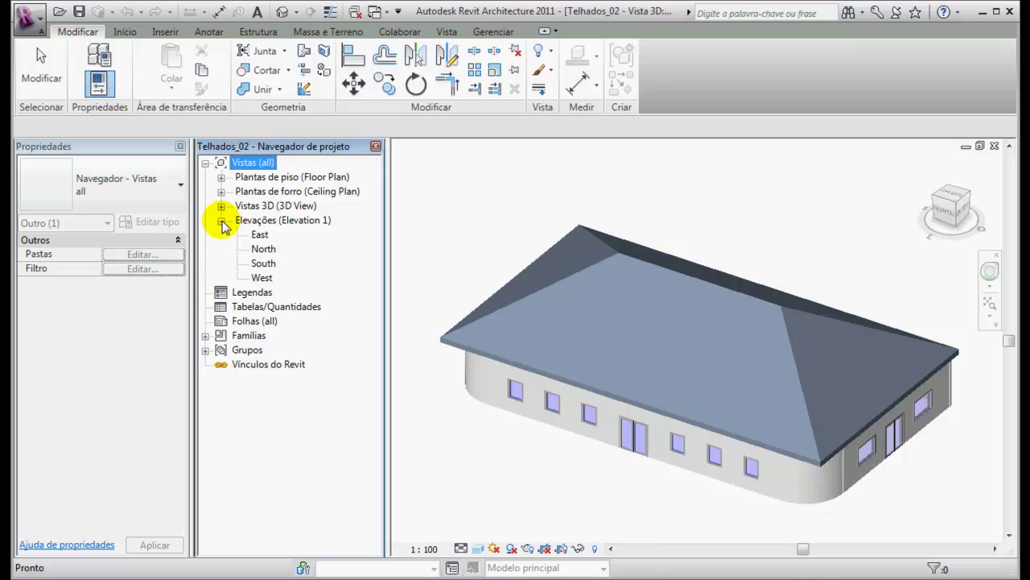
double_click(264, 251)
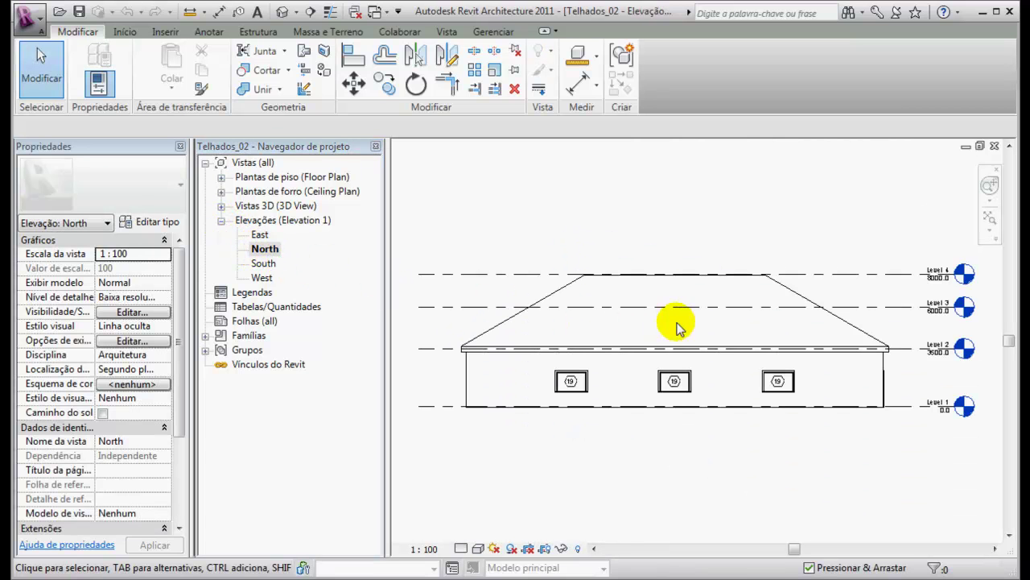
scroll(925, 291, up, 3)
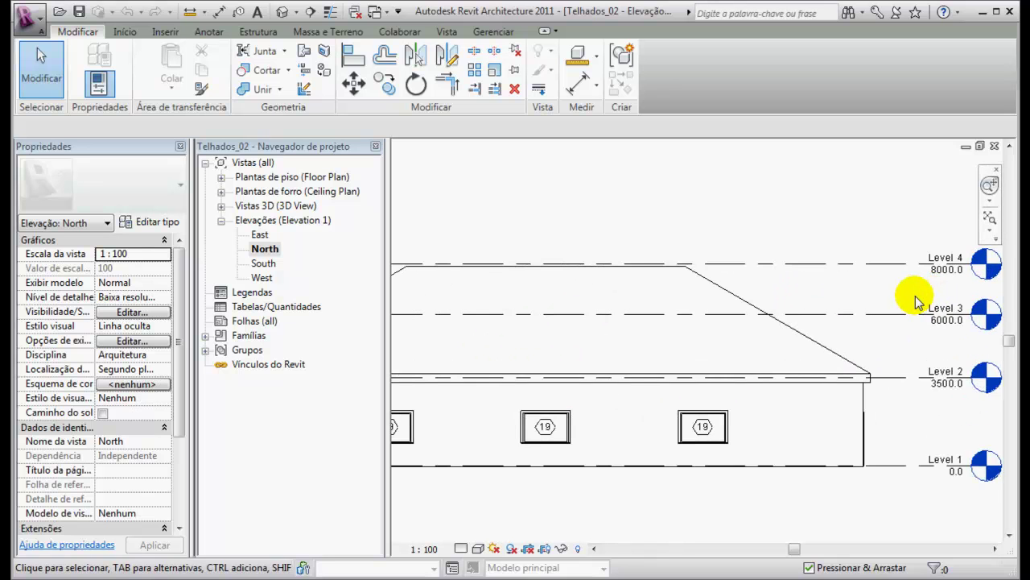
middle_drag(873, 294, 919, 290)
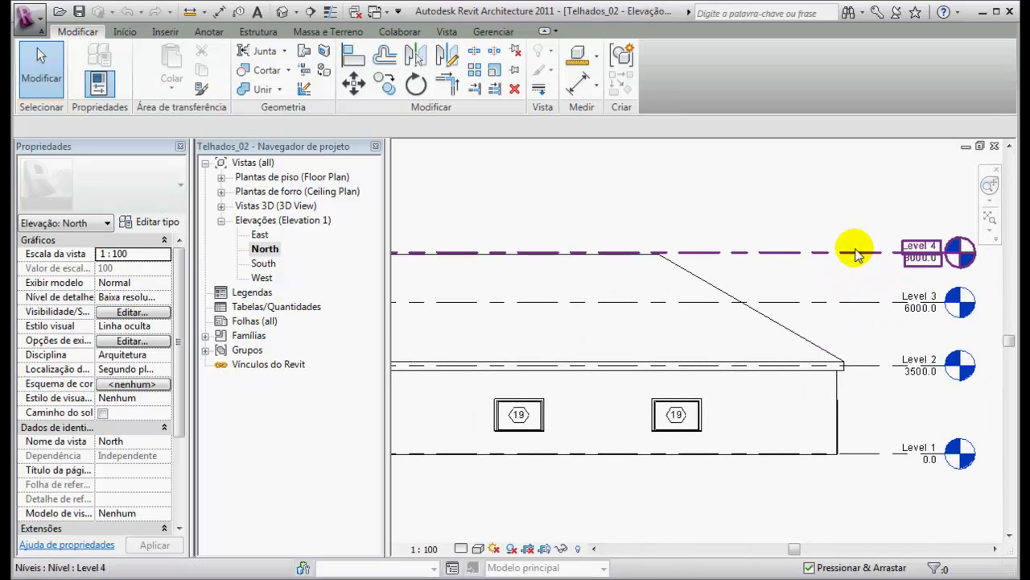
scroll(842, 277, down, 1)
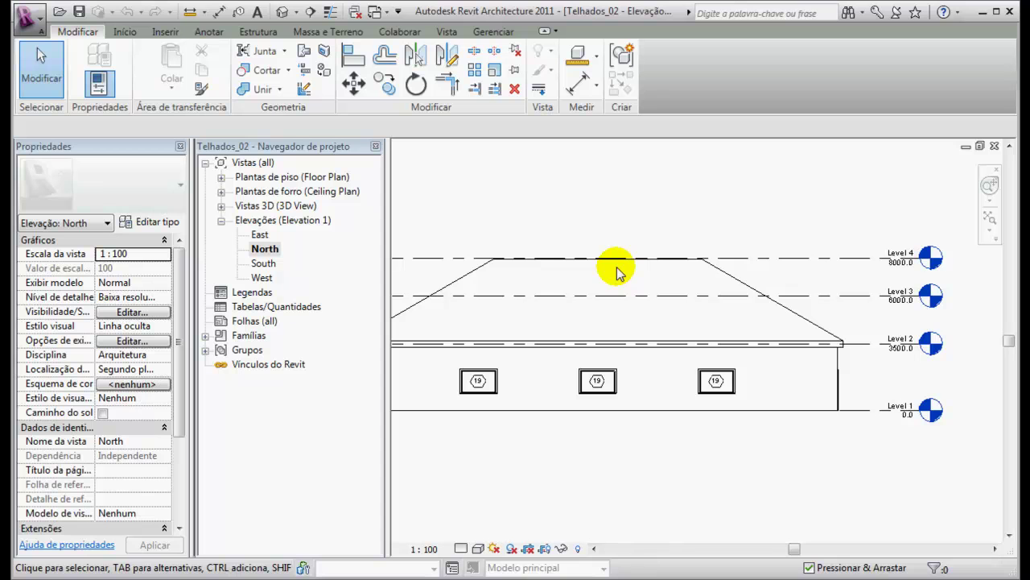
scroll(860, 315, up, 3)
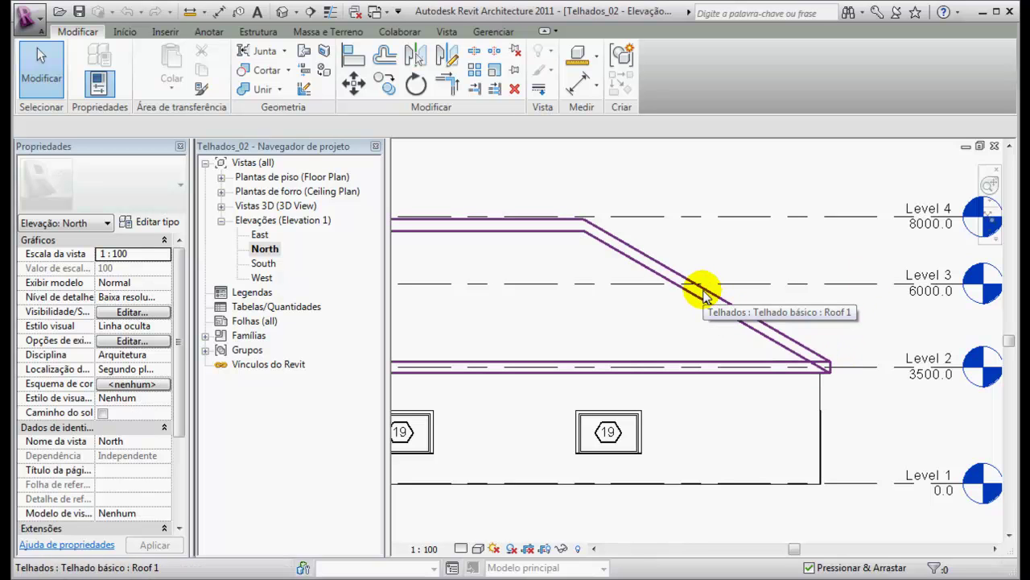
scroll(707, 294, down, 4)
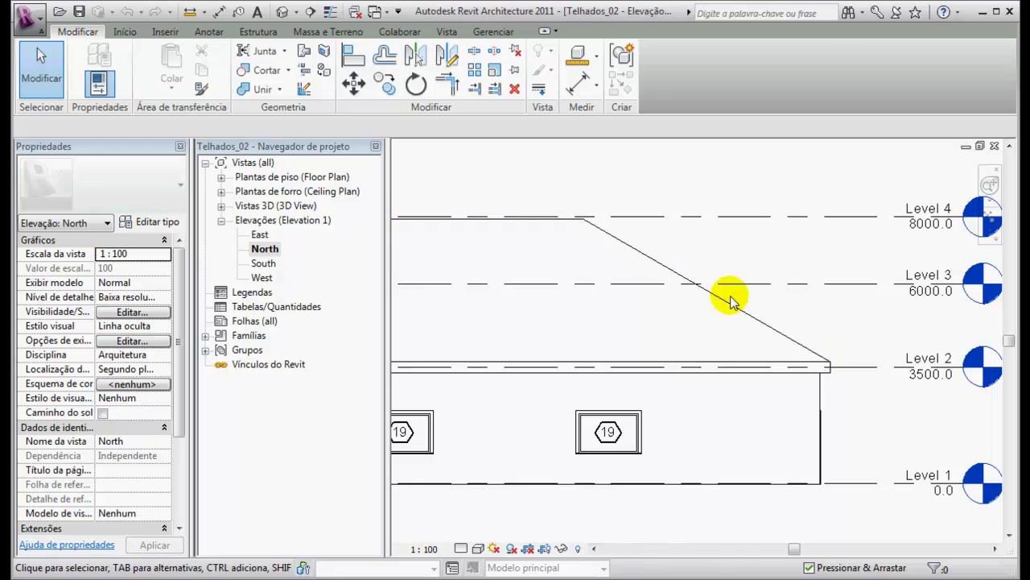
middle_drag(730, 281, 793, 277)
Step: Set the hip roof's cutoff level to Level 3 and apply the change
click(778, 288)
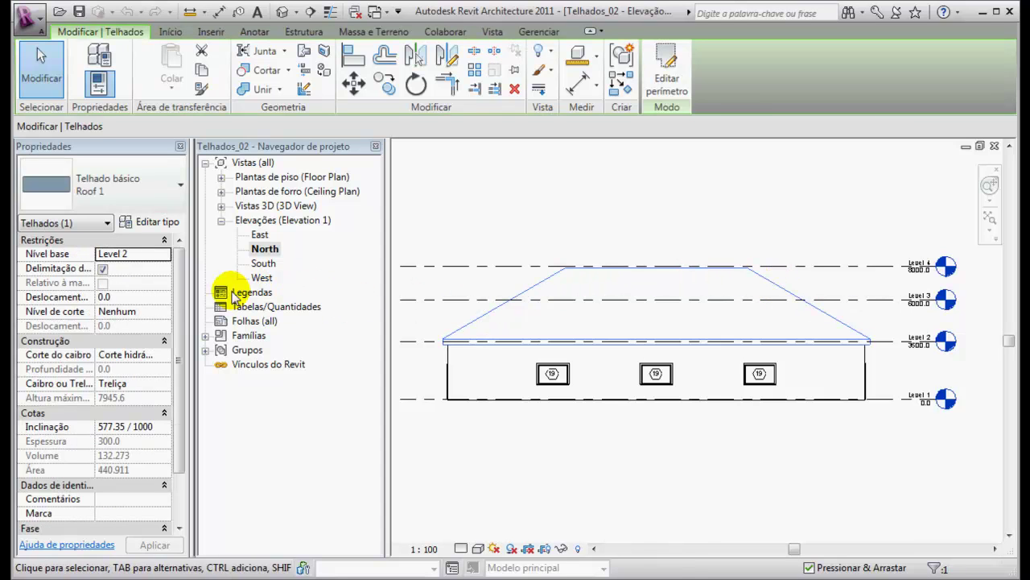
click(126, 310)
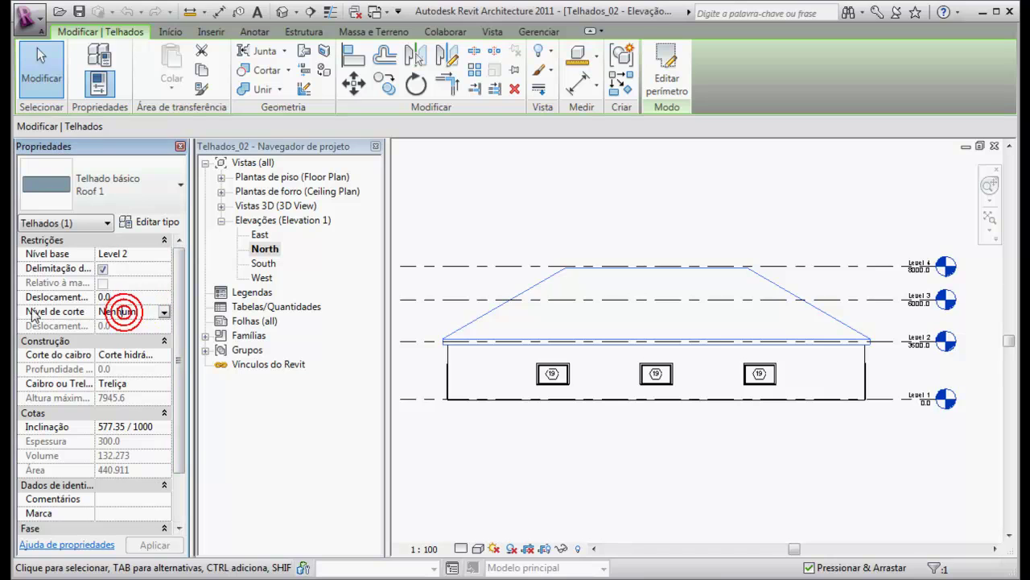
click(164, 311)
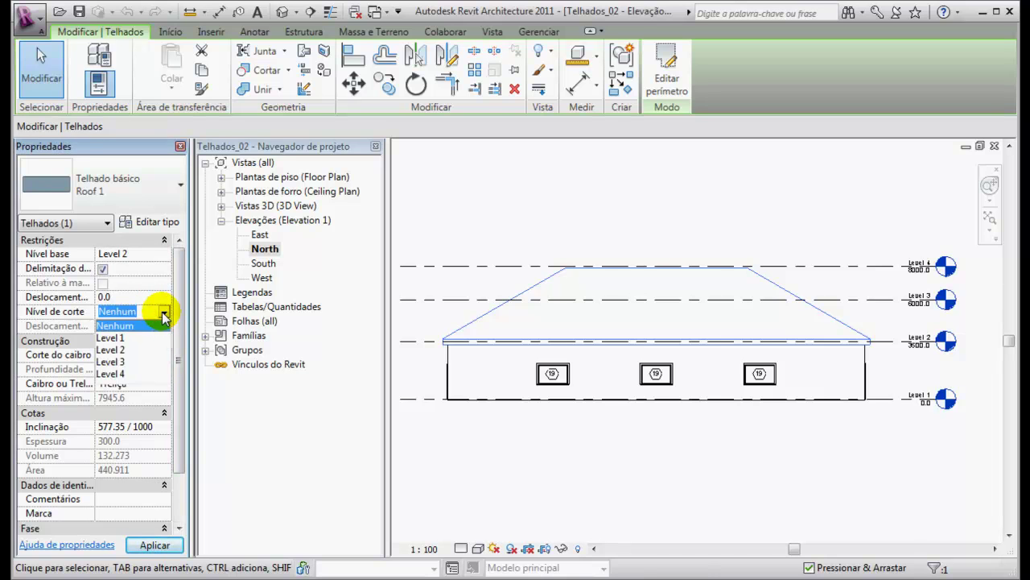
click(153, 309)
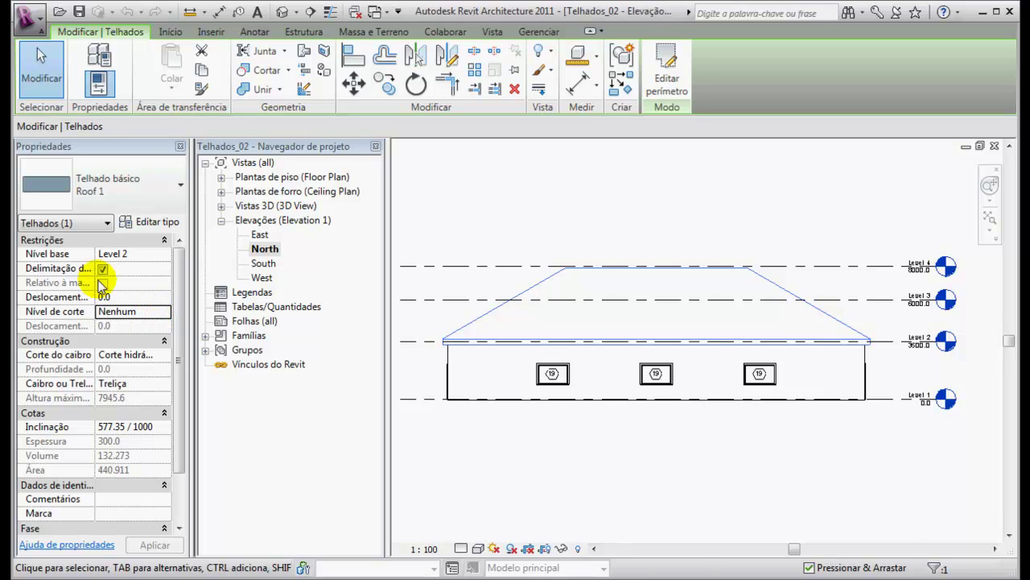
click(127, 312)
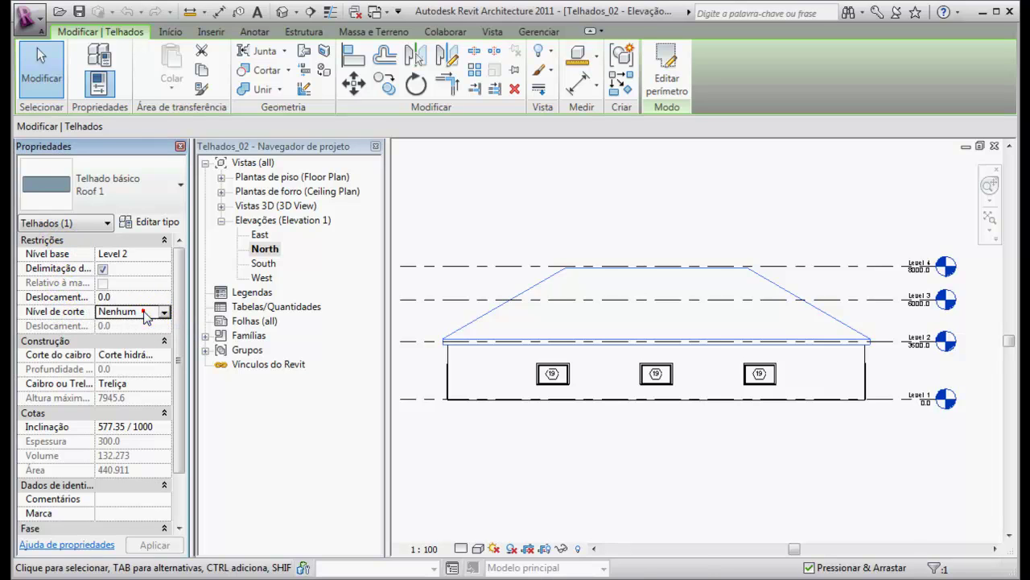
click(164, 311)
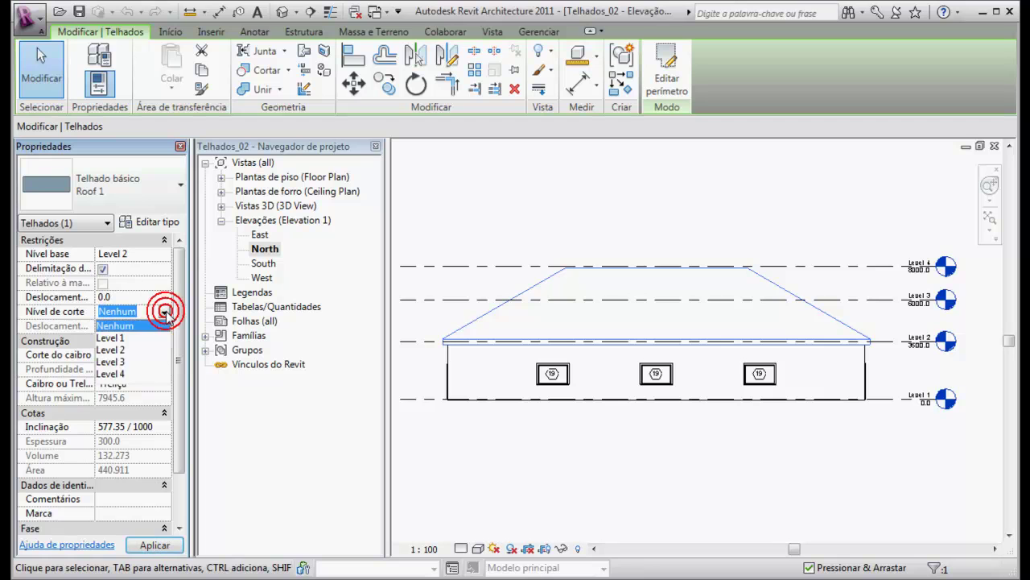
click(126, 362)
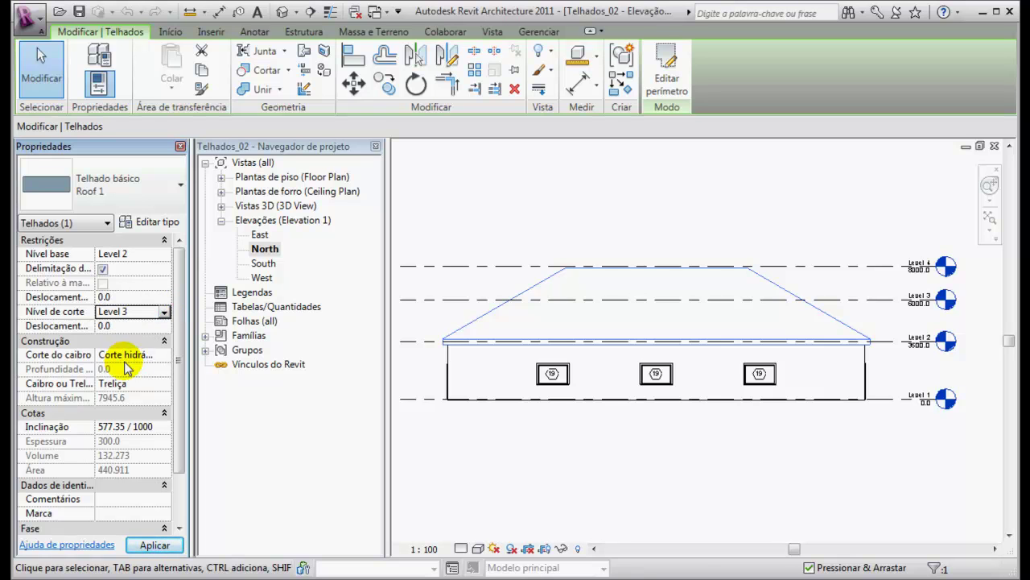
click(580, 187)
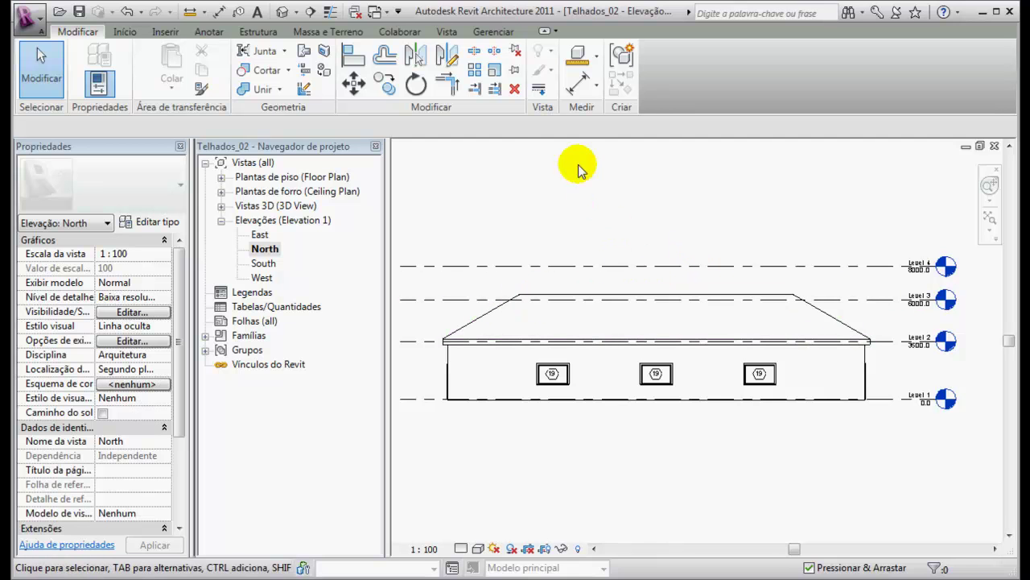
Step: Inspect the roof's cut-off opening in the default 3D view, and return to the North elevation
click(283, 12)
shift+middle_drag(714, 325, 472, 241)
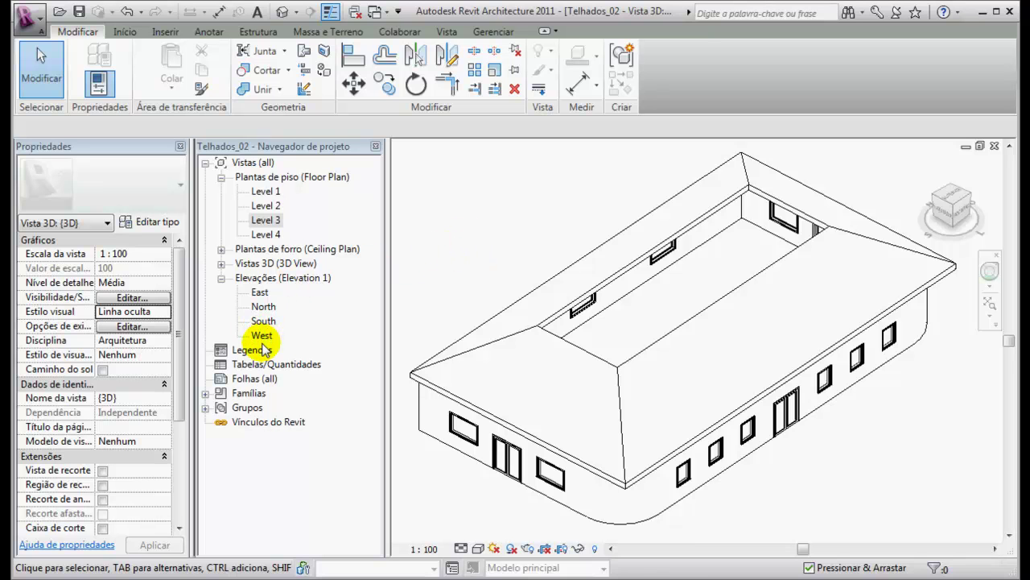
double_click(262, 307)
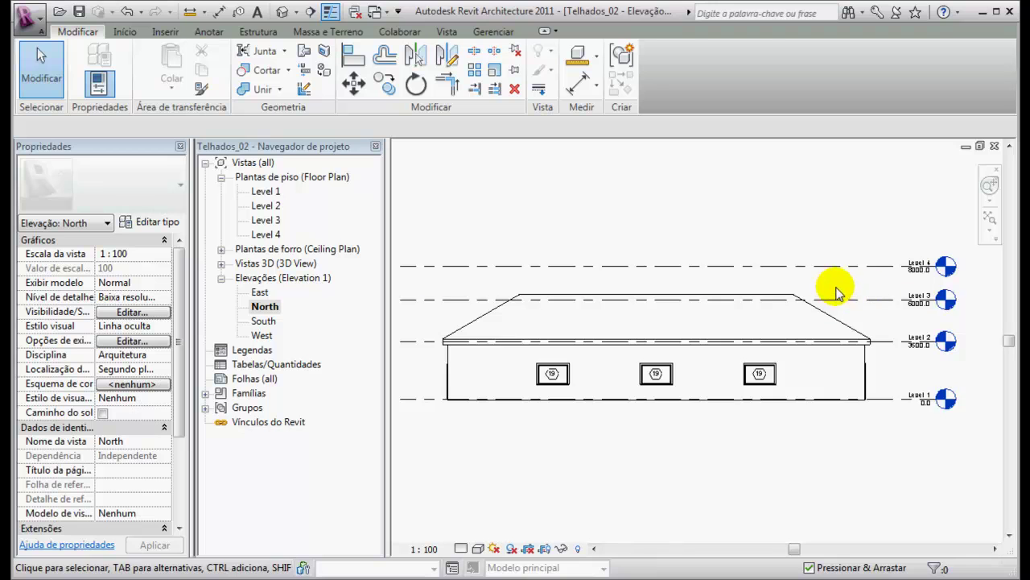
scroll(853, 291, down, 2)
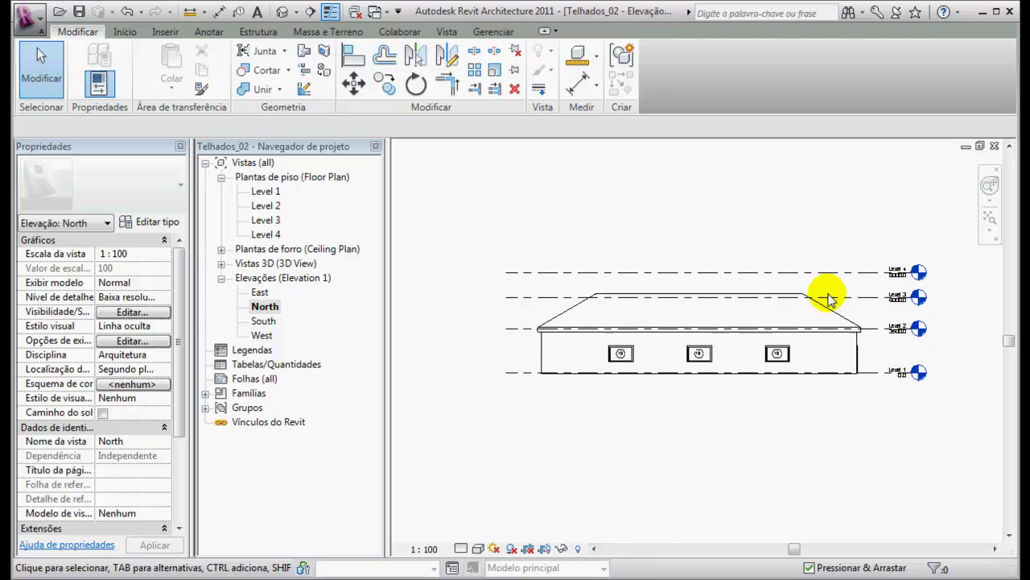
Step: Draw a level line between Level 3 and Level 4 with its own plan view, and delete that level
click(124, 31)
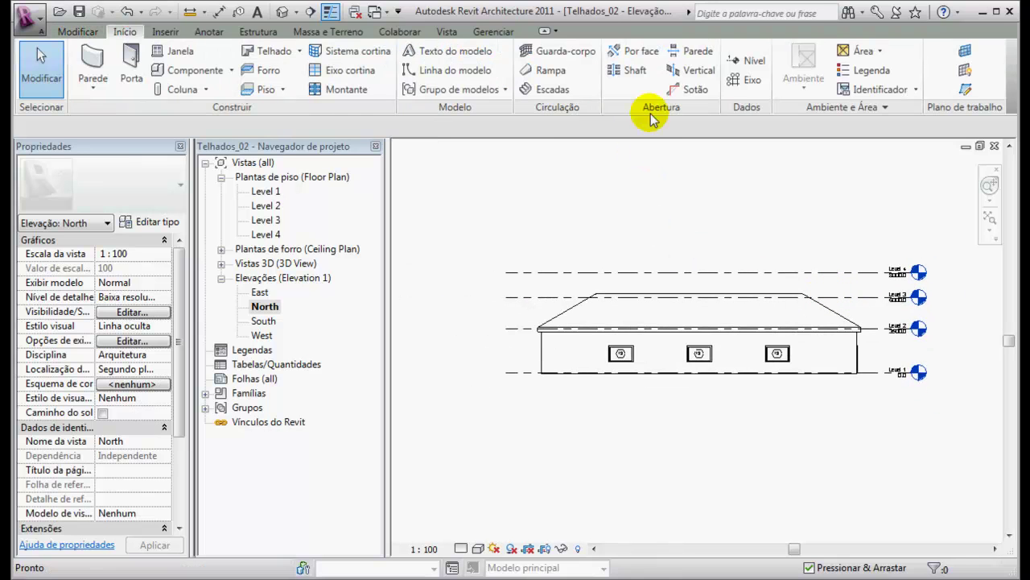
click(746, 65)
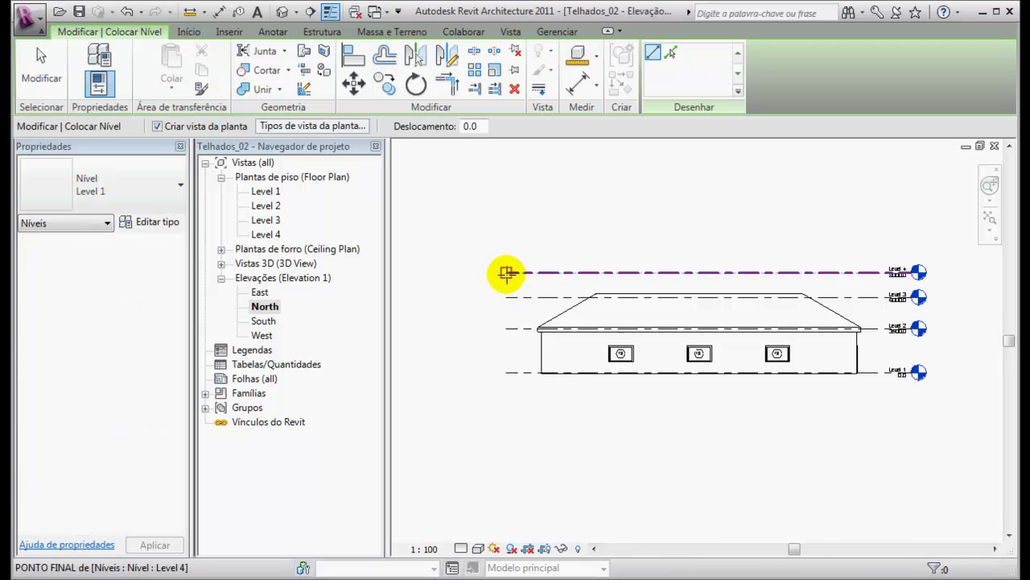
click(504, 284)
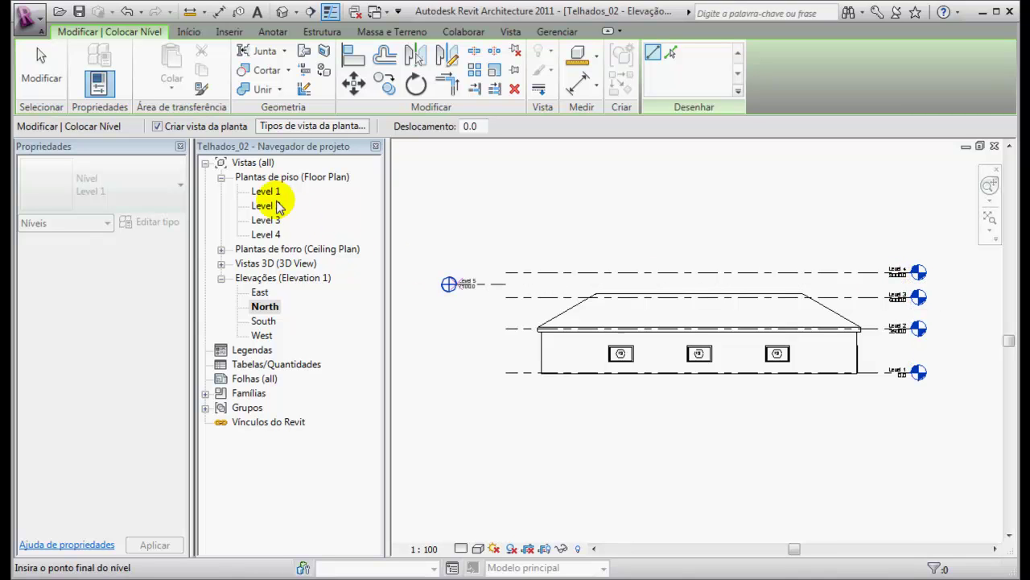
click(903, 283)
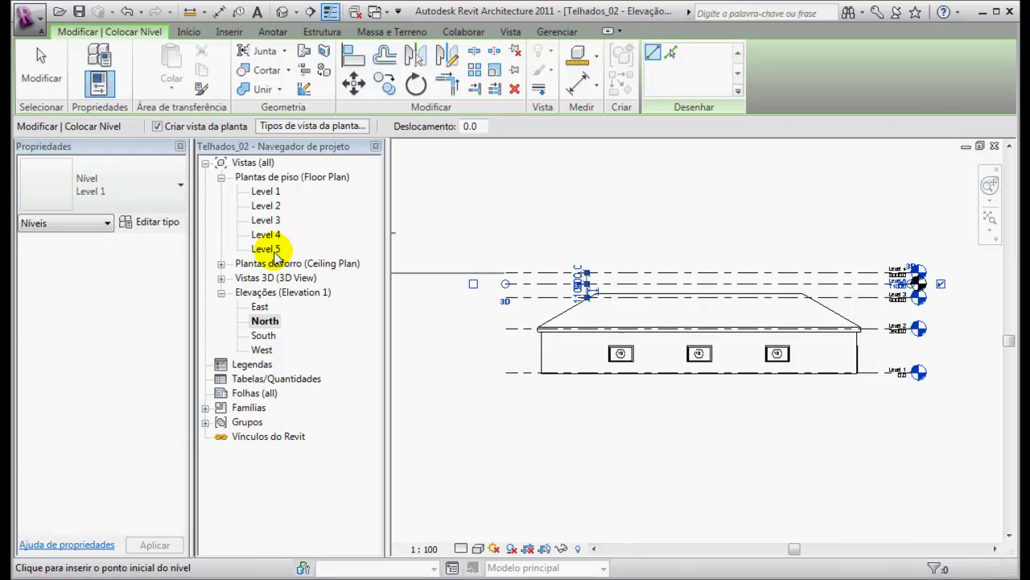
key(Escape)
key(Escape)
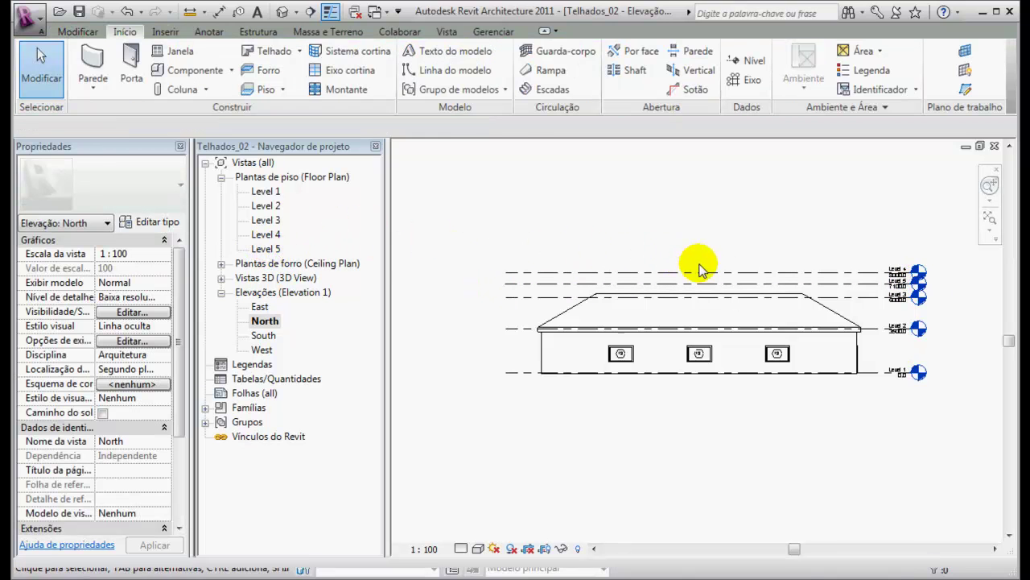
click(805, 286)
key(Delete)
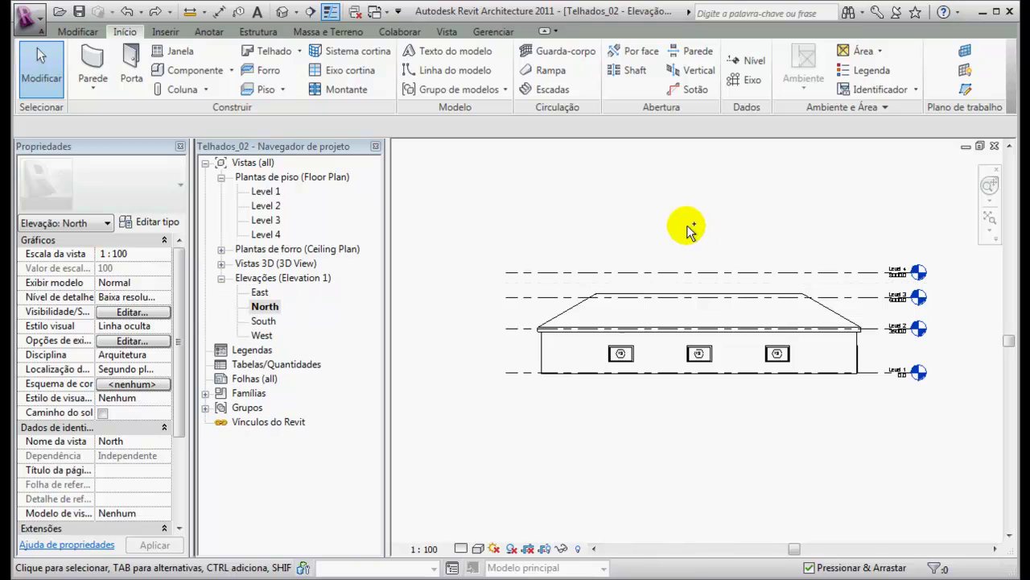
Step: Copy Level 4 downward to an elevation of 7300, between Level 3 and Level 4
click(799, 272)
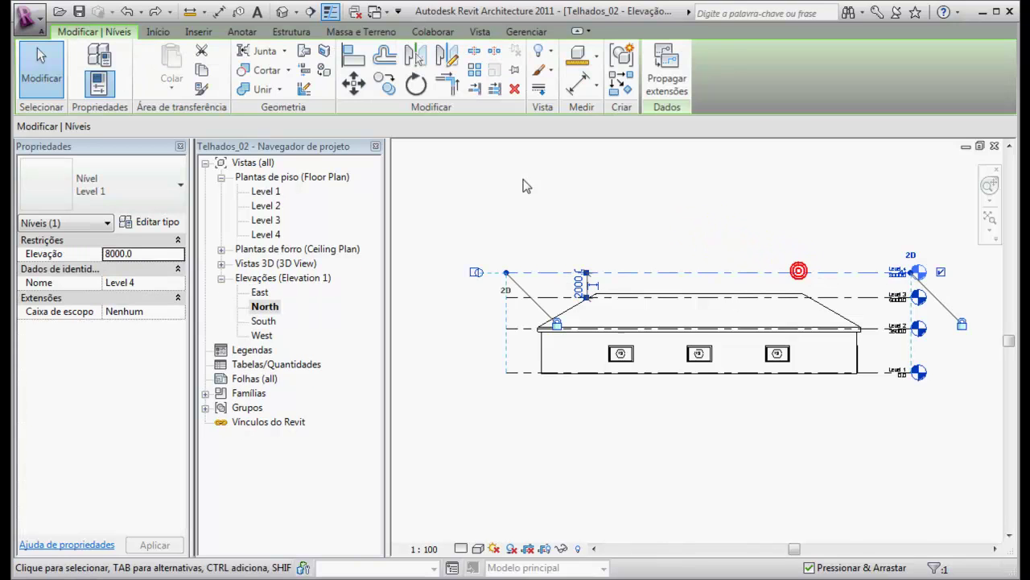
click(387, 85)
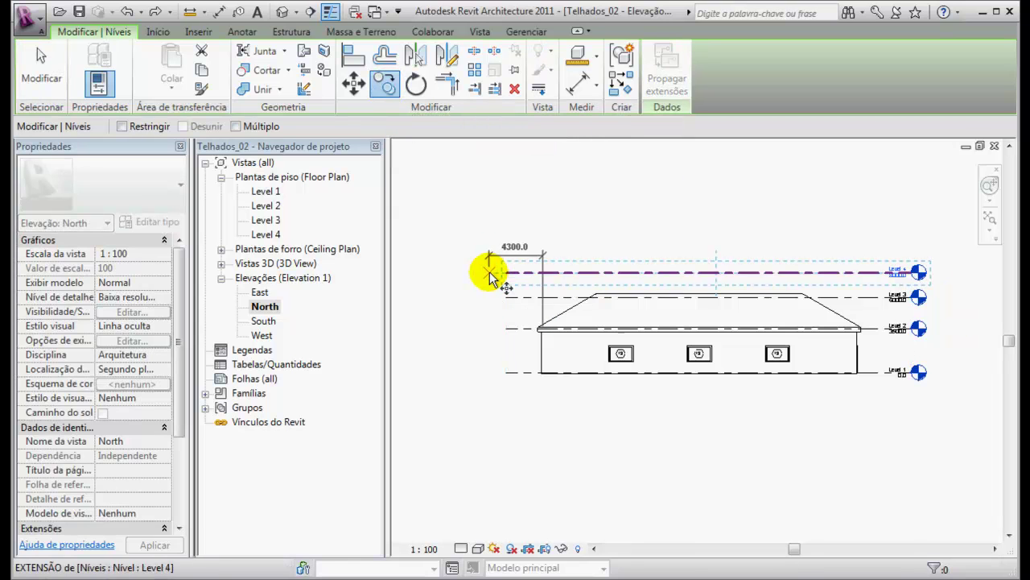
click(491, 274)
click(490, 281)
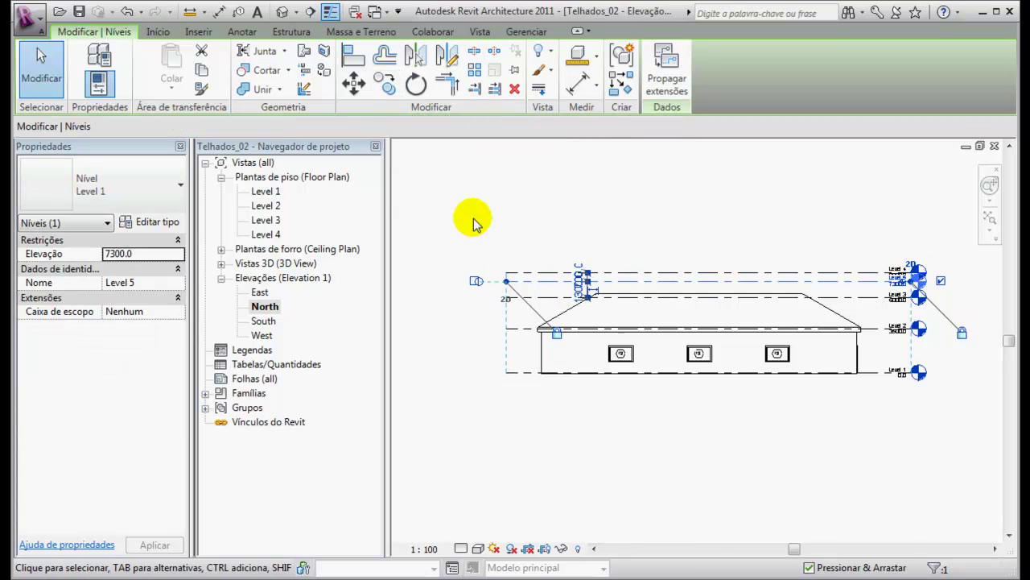
click(473, 220)
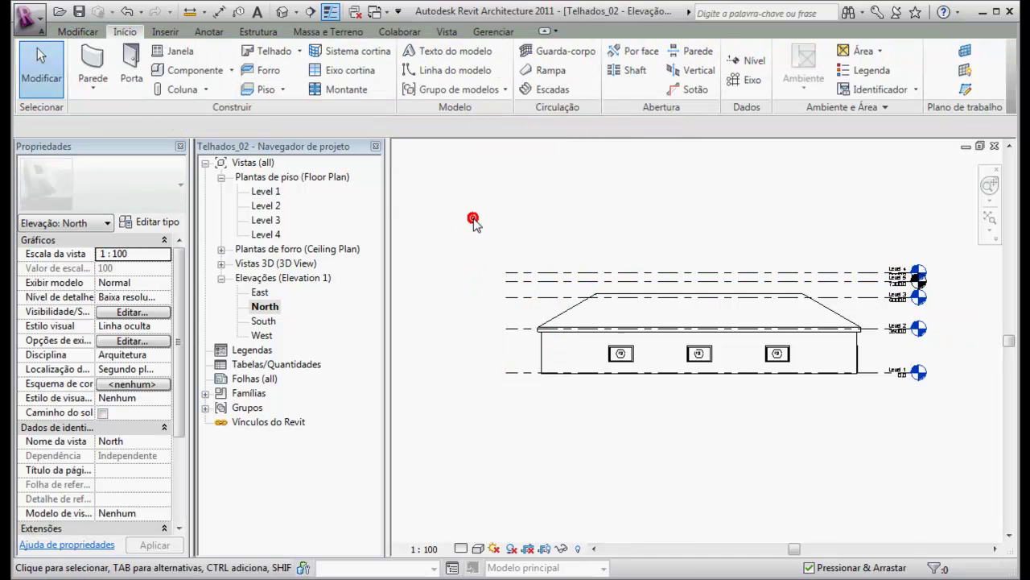
click(566, 288)
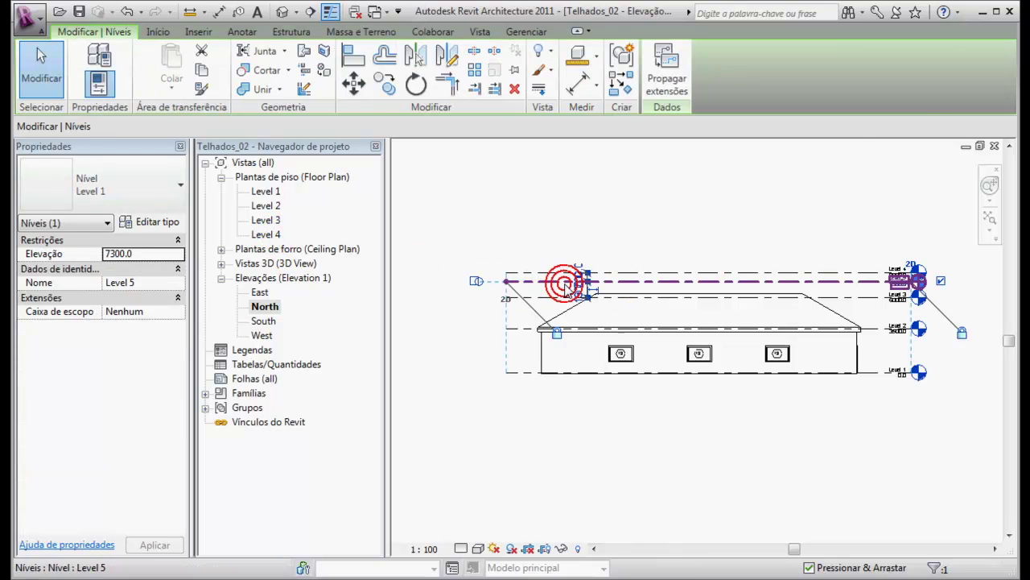
key(Escape)
Step: Check which levels are offered for a new floor plan view, and cancel without creating one
click(447, 32)
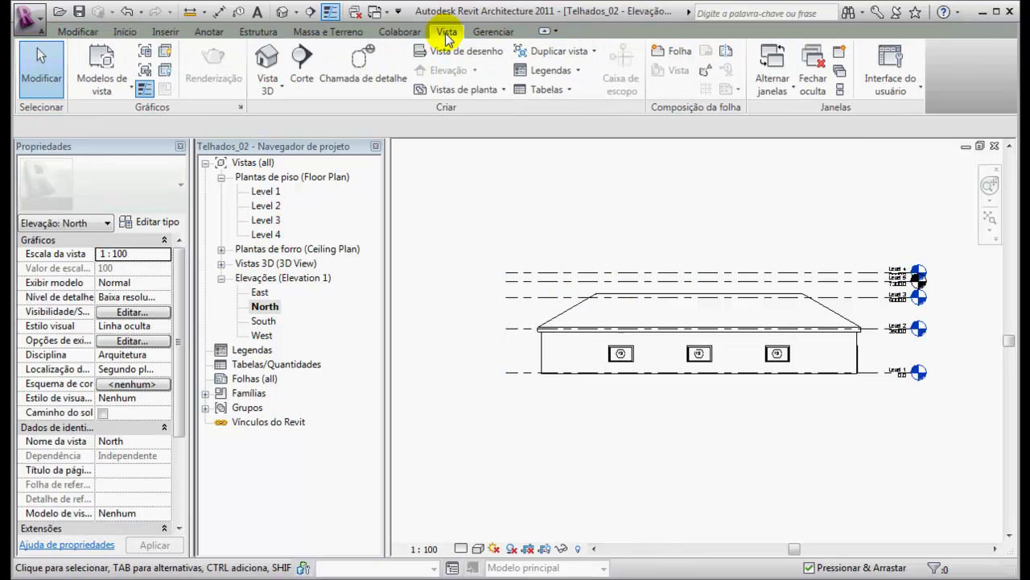
click(480, 88)
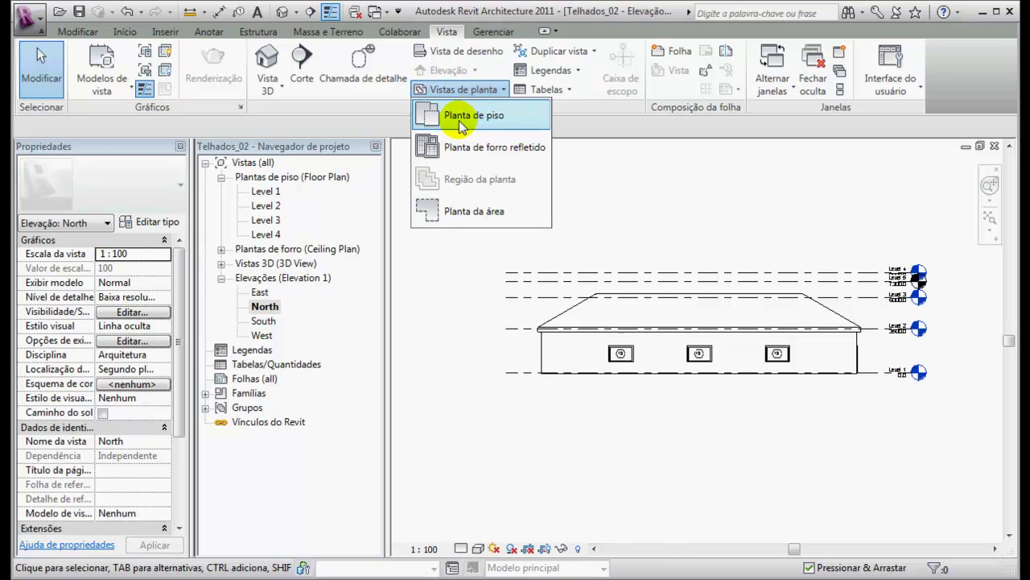
click(462, 119)
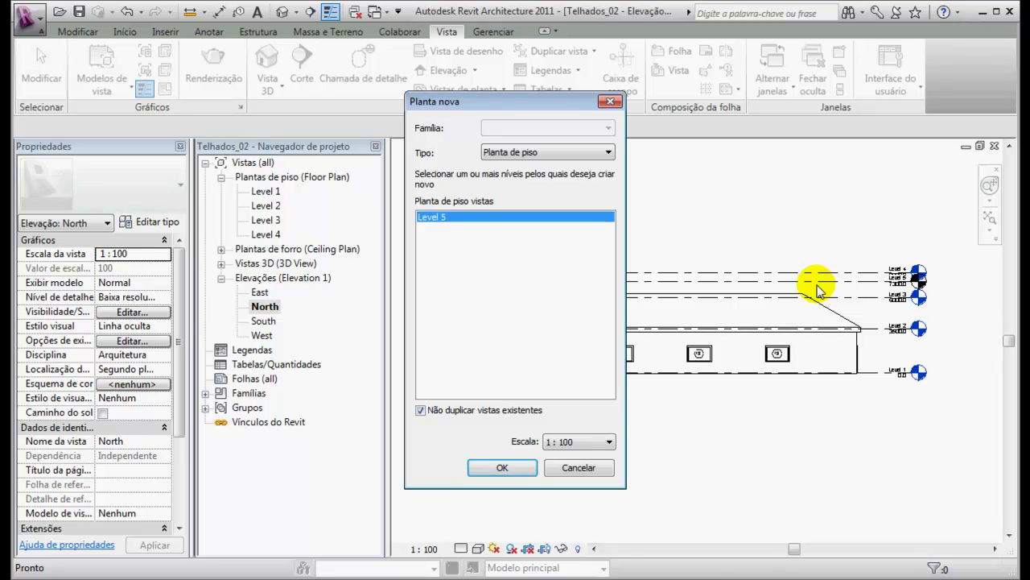
click(590, 467)
Step: Delete the copied level between Level 3 and Level 4
scroll(851, 288, up, 2)
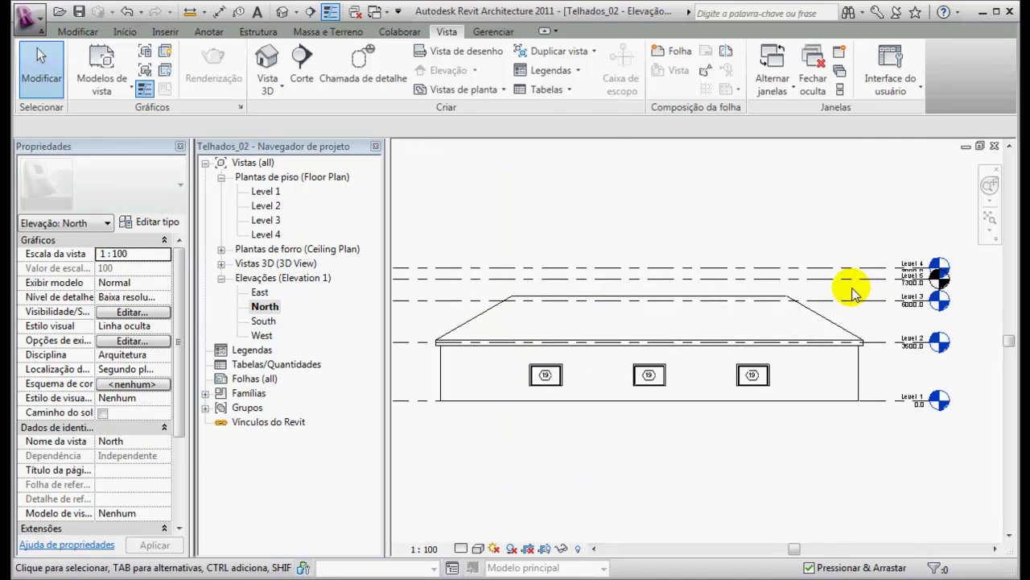
click(849, 281)
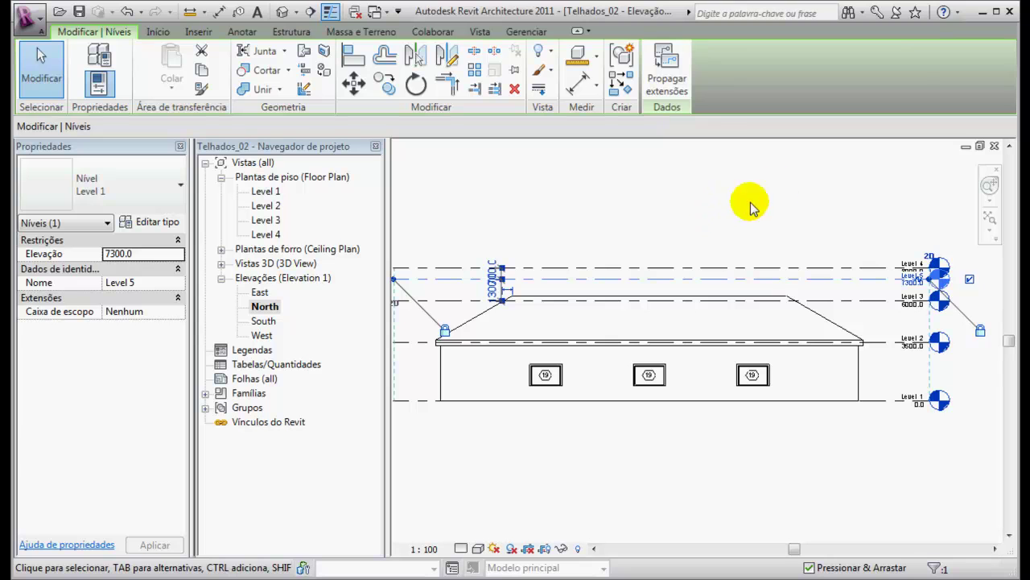
key(Delete)
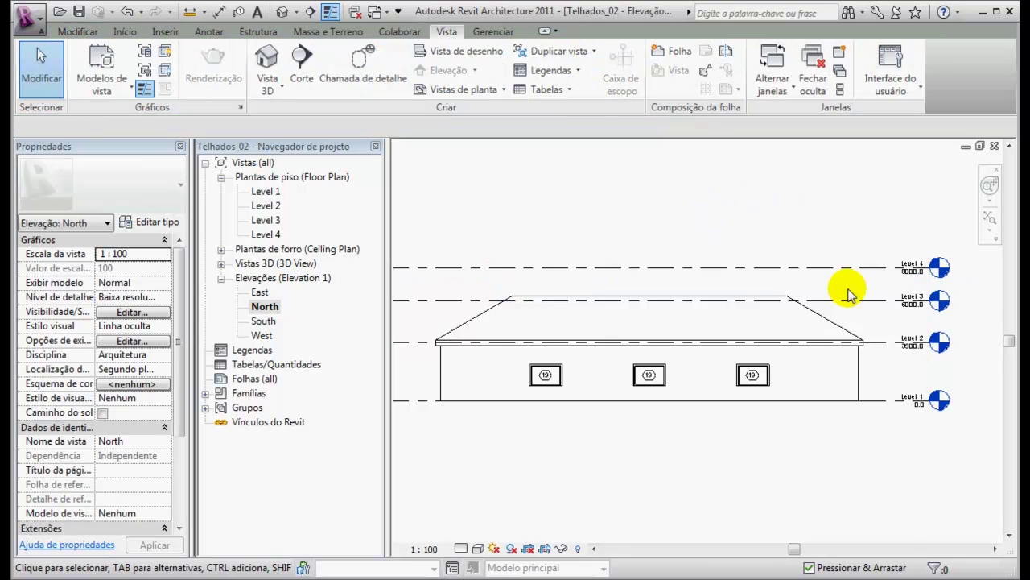
Step: Copy Level 4 upward to an elevation of 9500, and delete the copied level
click(636, 207)
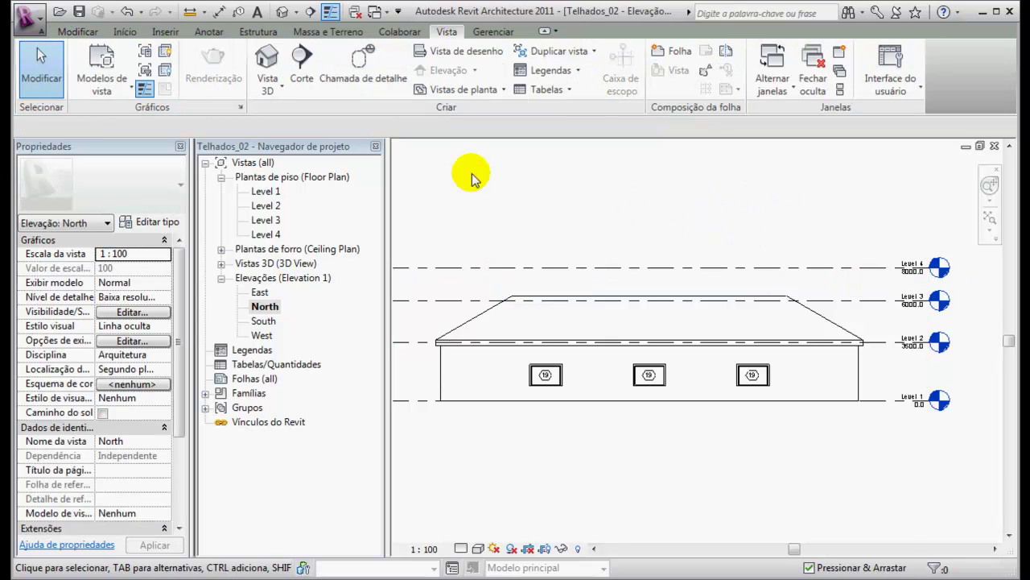
click(649, 268)
click(389, 91)
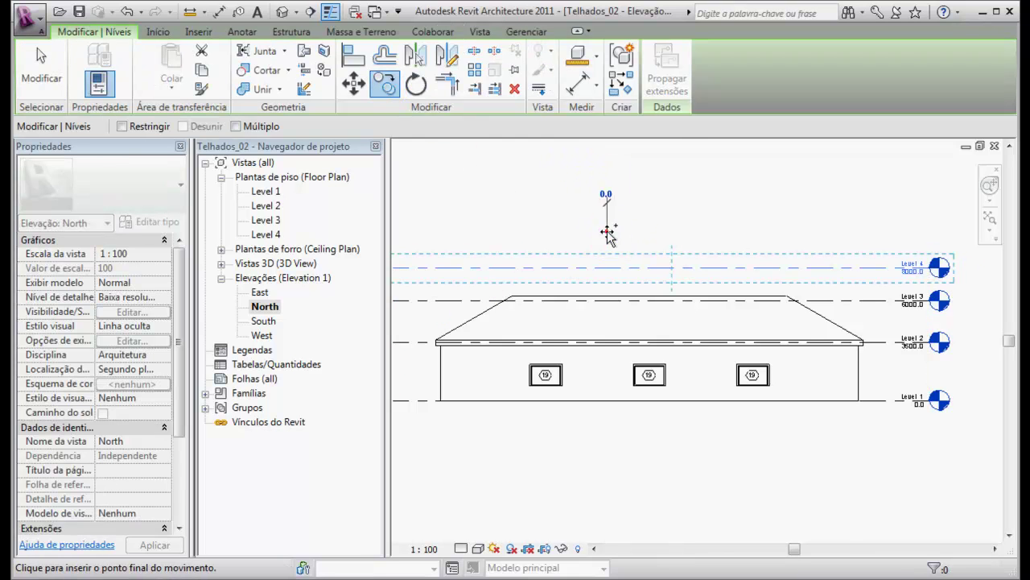
click(610, 206)
click(651, 161)
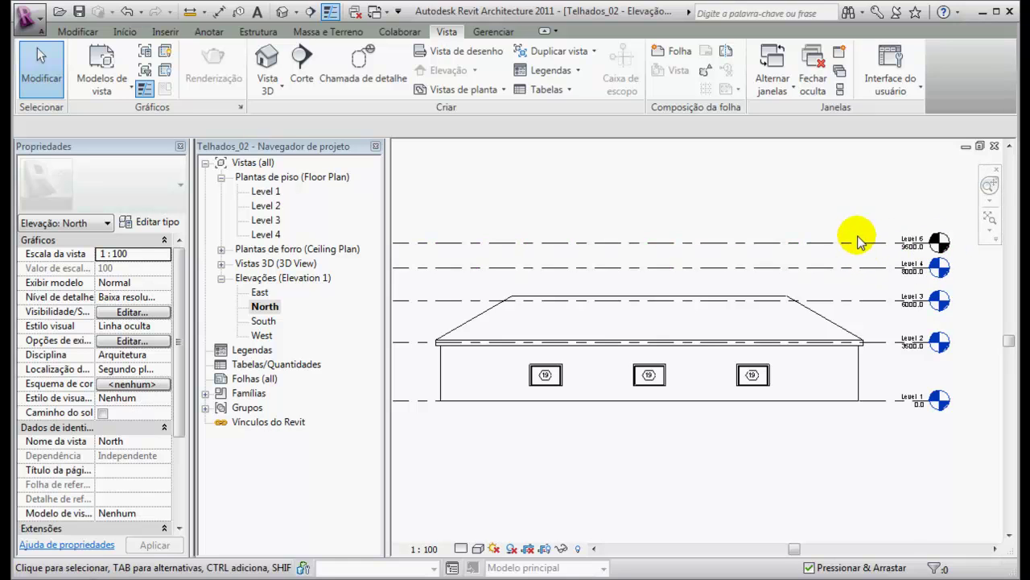
scroll(906, 247, up, 2)
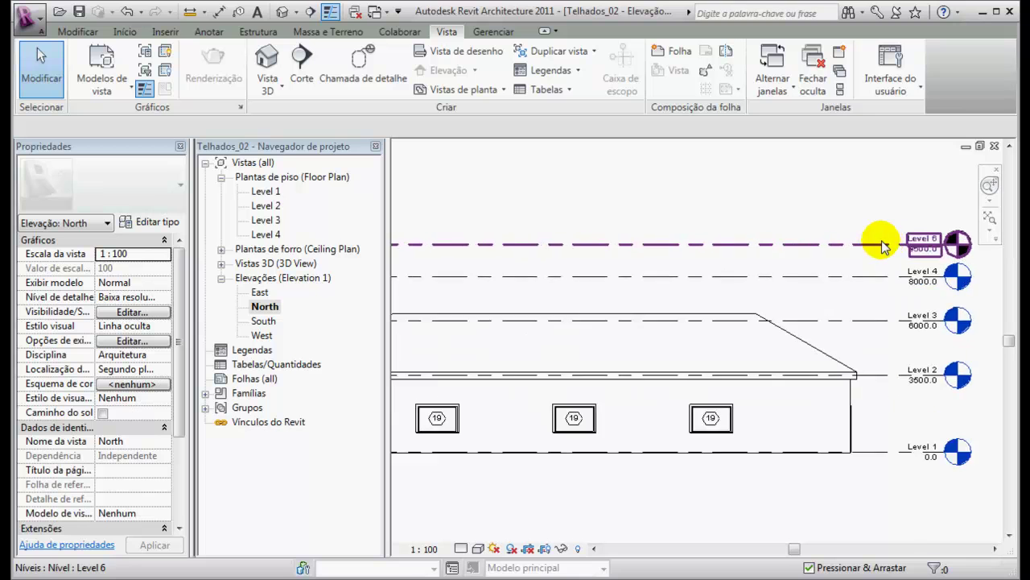
click(832, 239)
key(Delete)
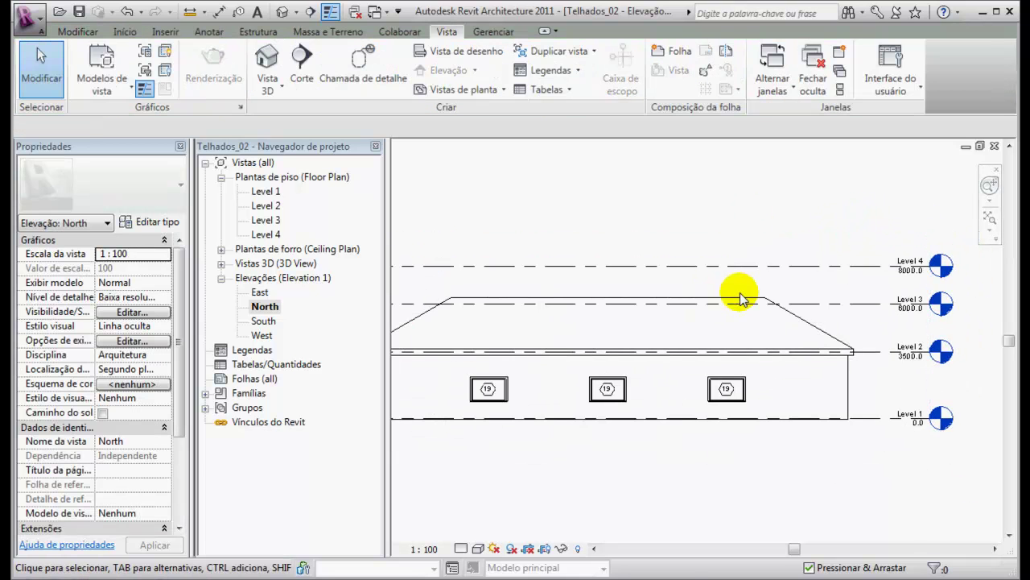
Step: Show the cut-off roof in the default 3D view and start a new footprint roof with Level 3 as its base level
scroll(725, 292, down, 2)
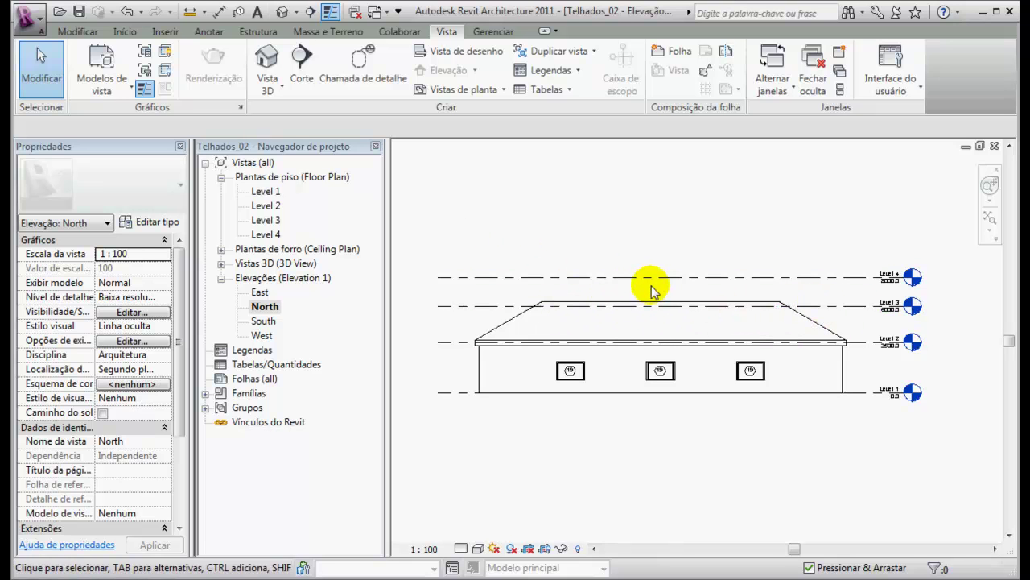
click(293, 14)
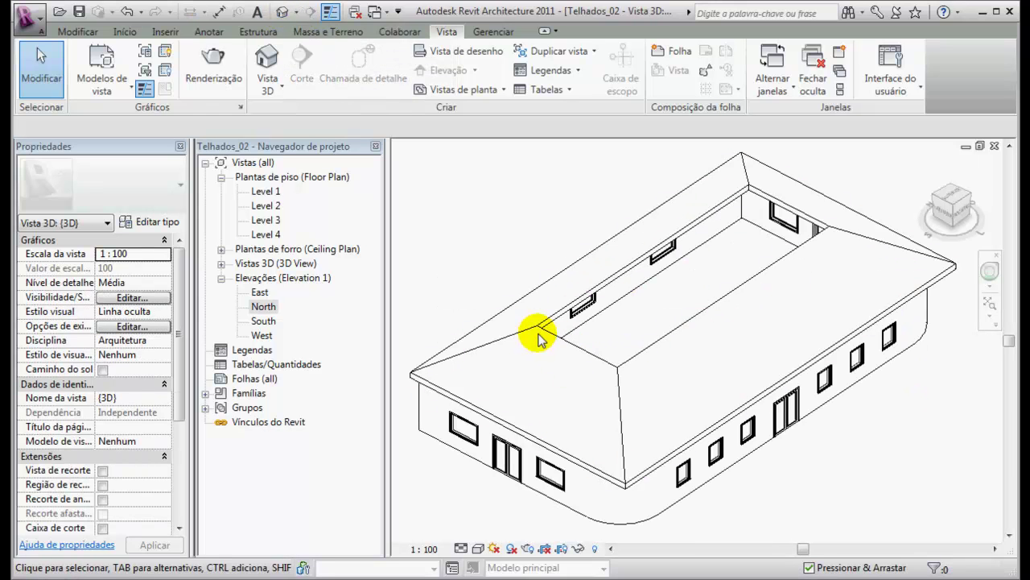
scroll(700, 298, up, 3)
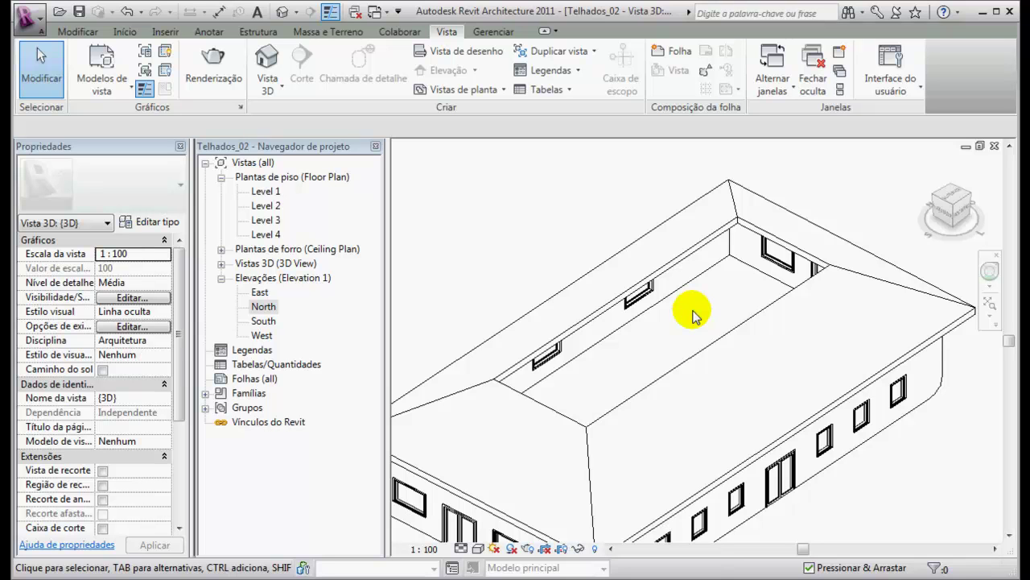
click(125, 32)
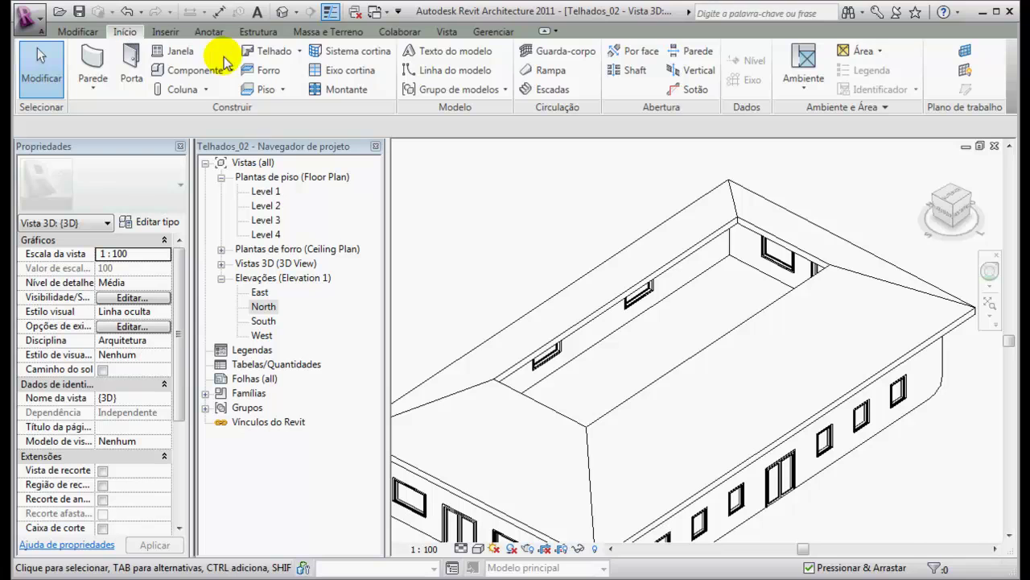
click(272, 50)
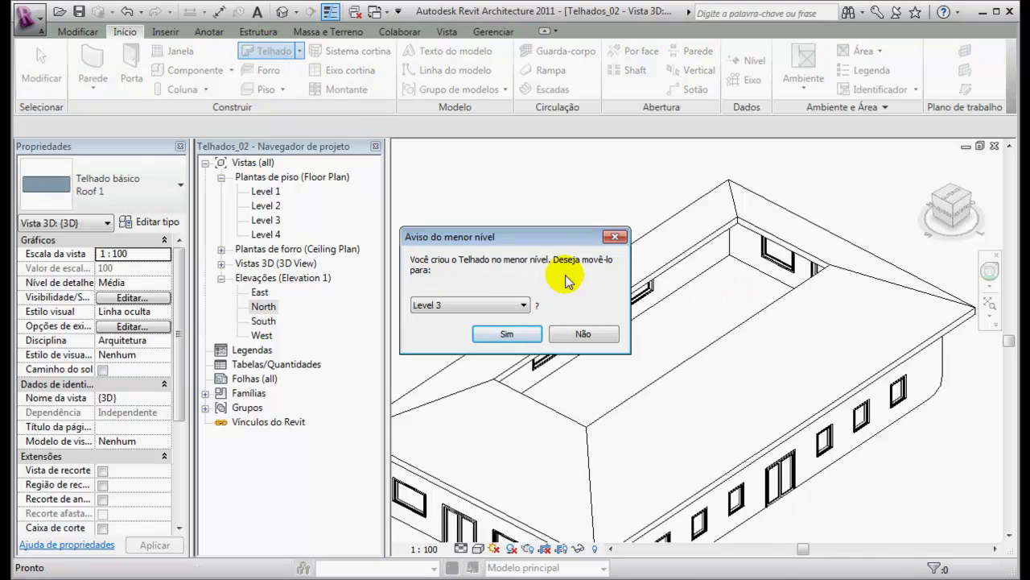
click(507, 333)
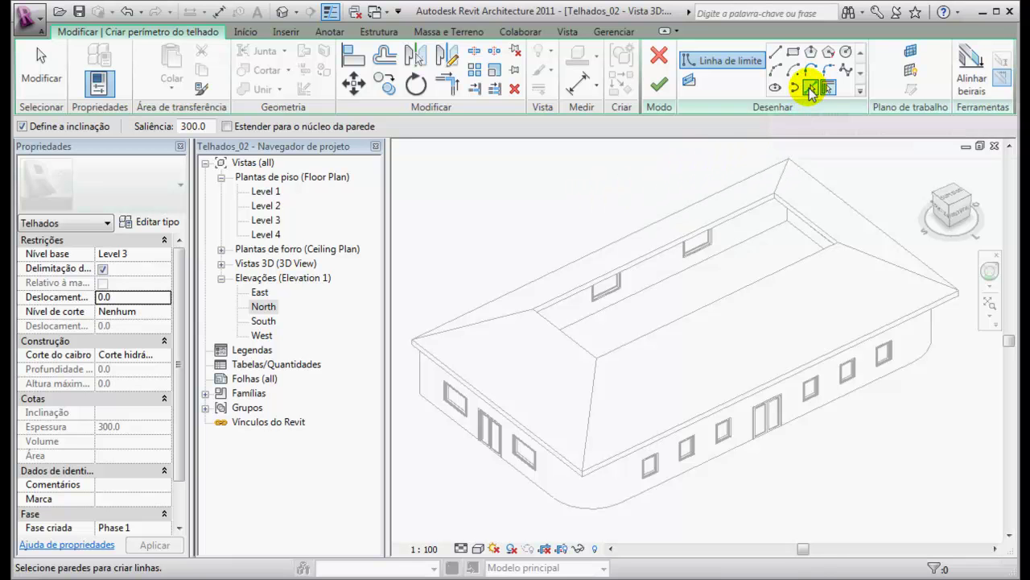
Step: In the Level 3 floor plan, pick the four edges of the roof opening as slope-defining boundary lines for the new roof
click(811, 88)
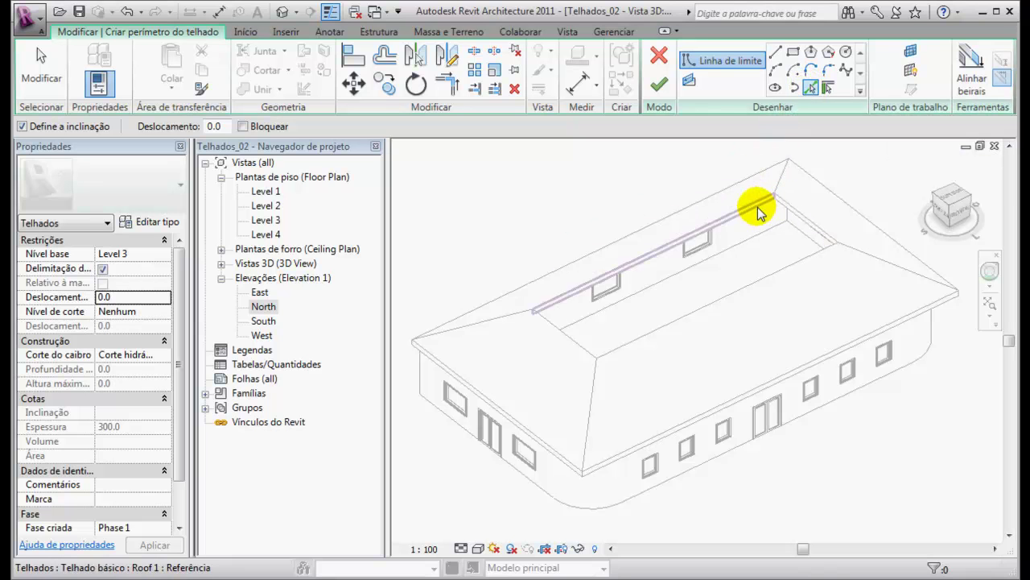
scroll(761, 216, up, 2)
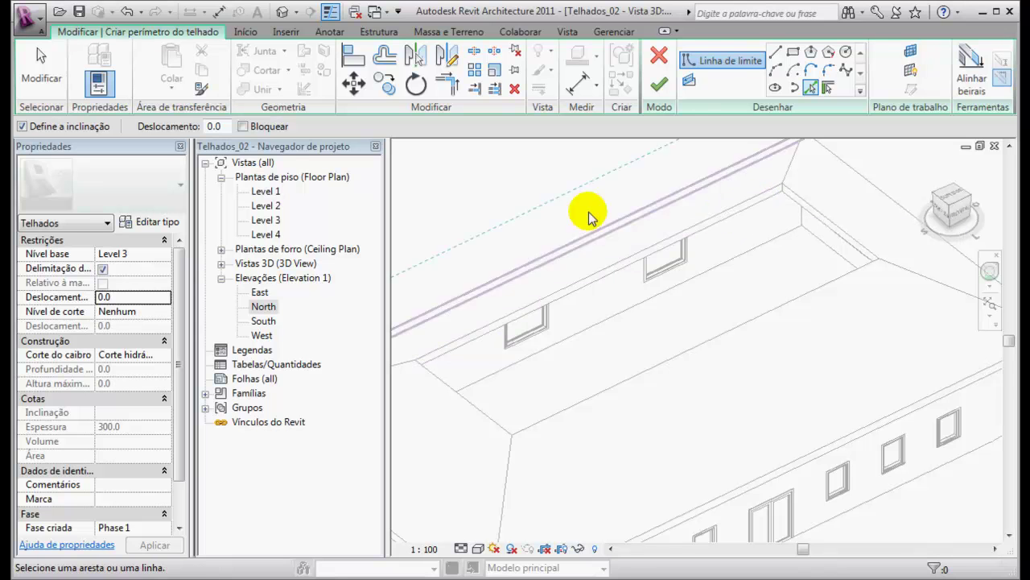
double_click(265, 220)
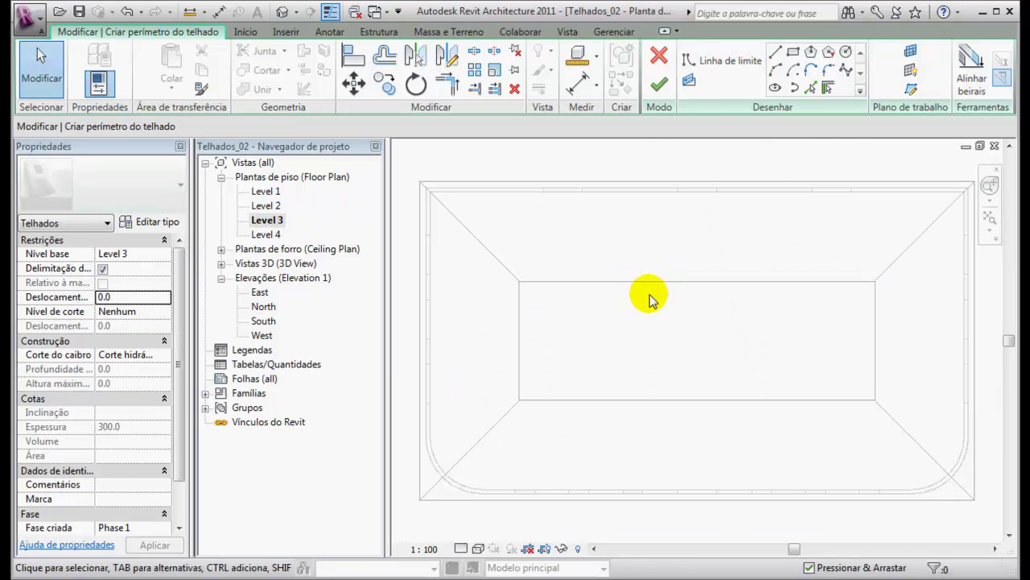
click(811, 89)
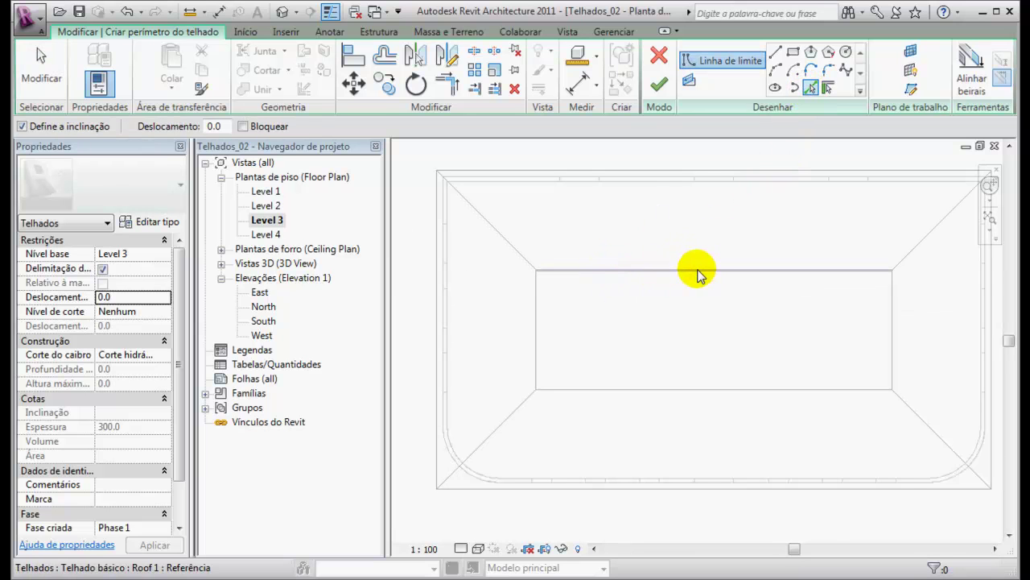
click(763, 271)
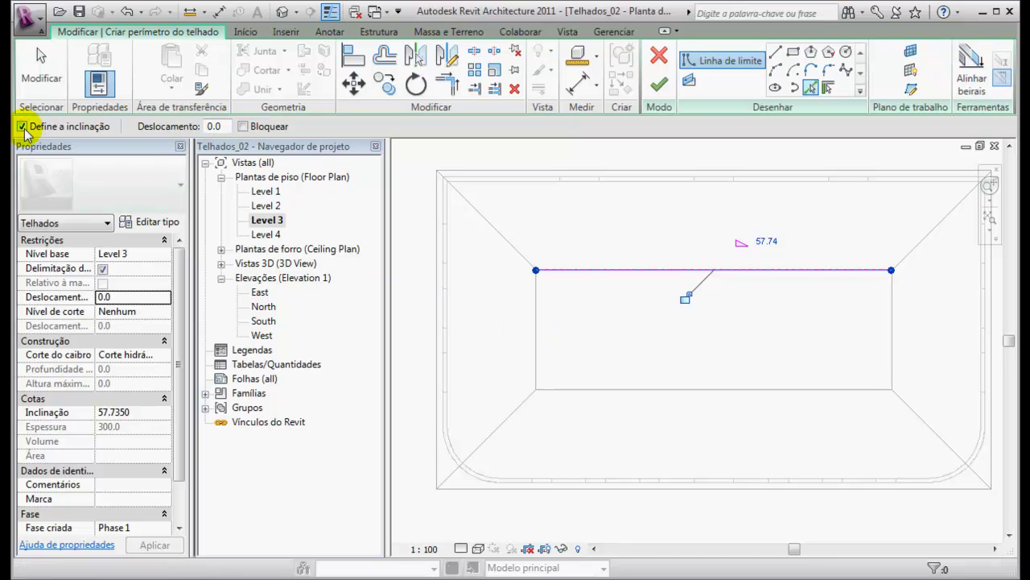
click(535, 336)
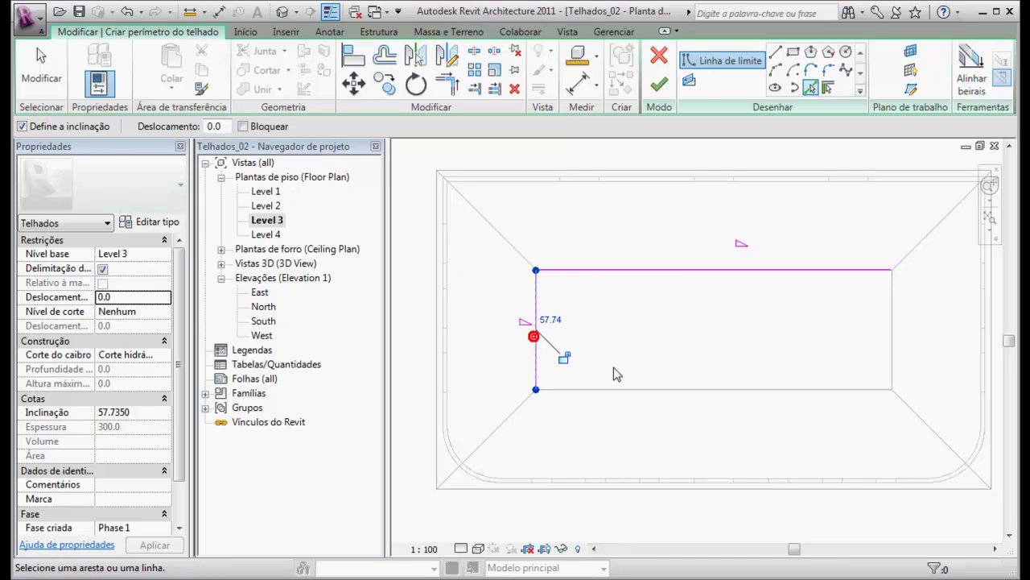
click(668, 391)
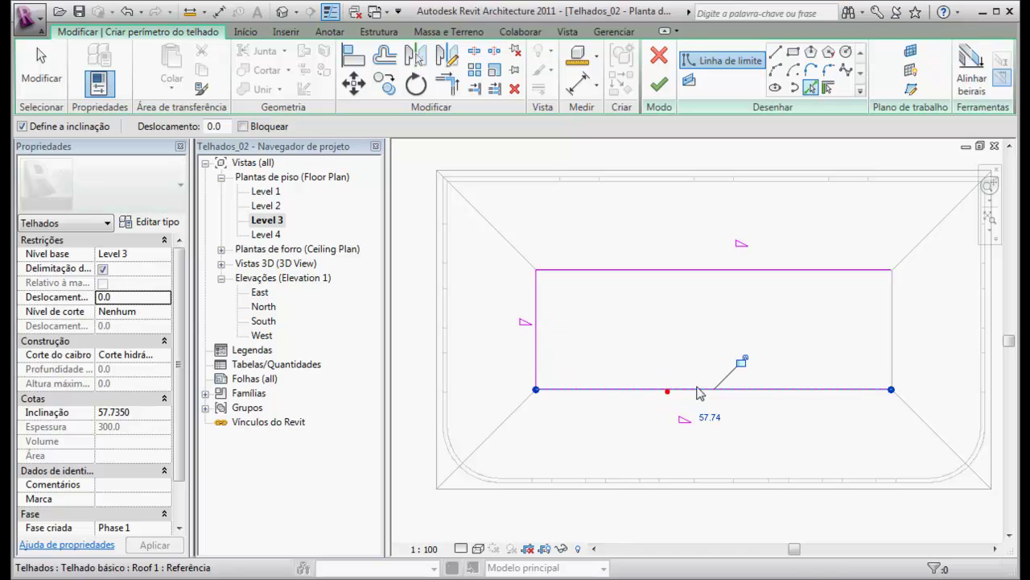
click(892, 344)
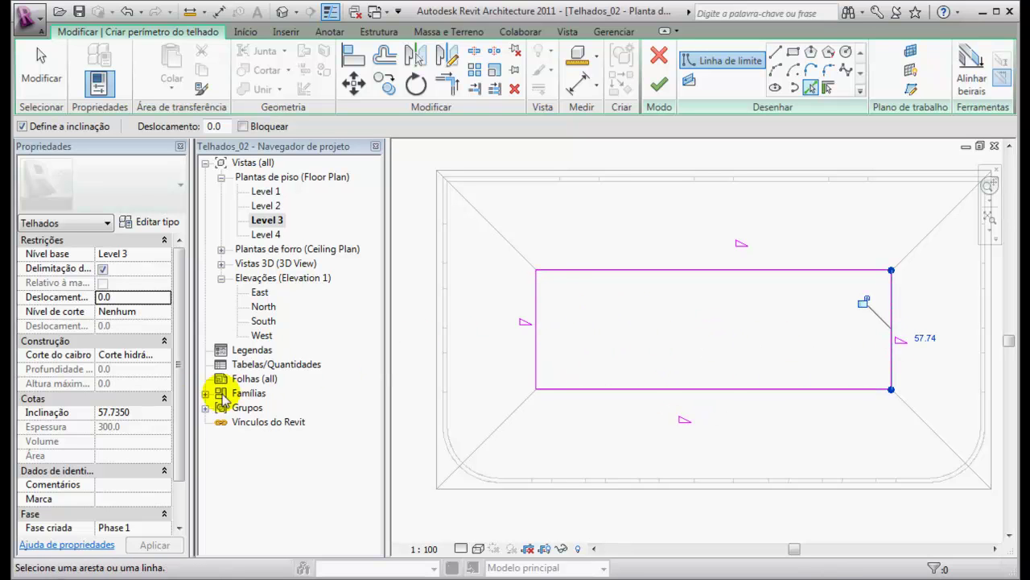
Step: Set the slope of the new roof's boundary to 30 and finish the footprint
click(148, 412)
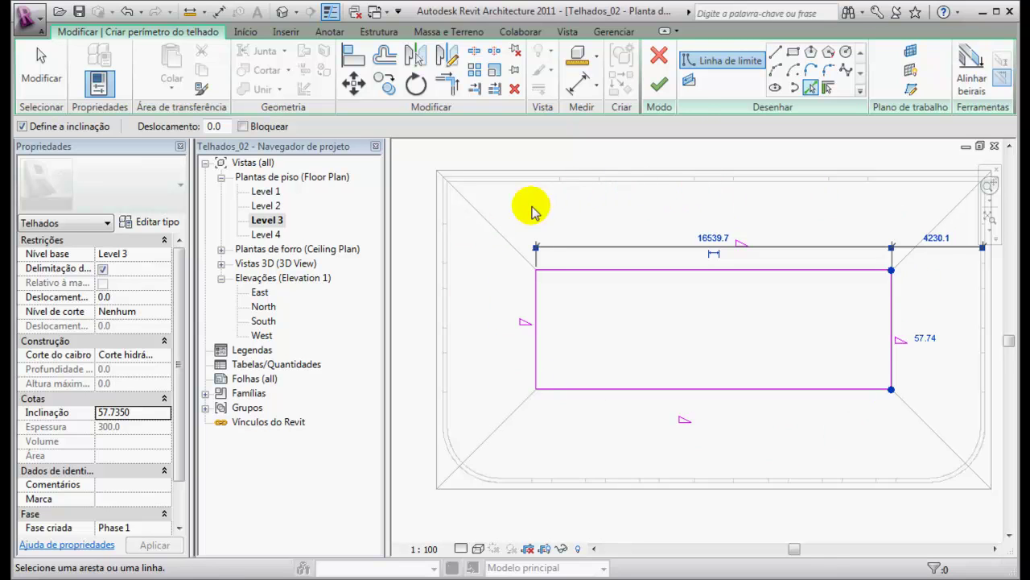
click(149, 411)
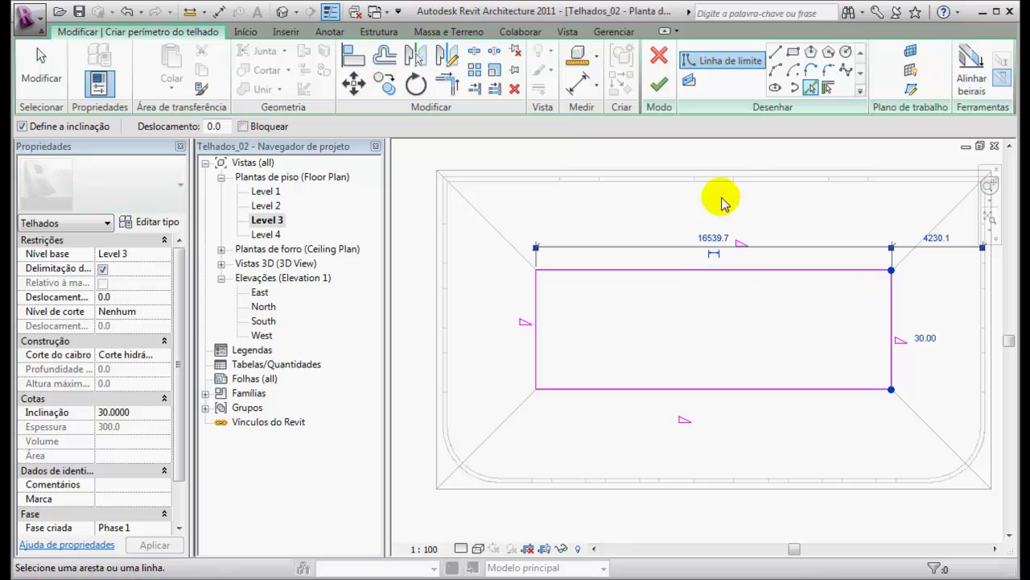
click(661, 86)
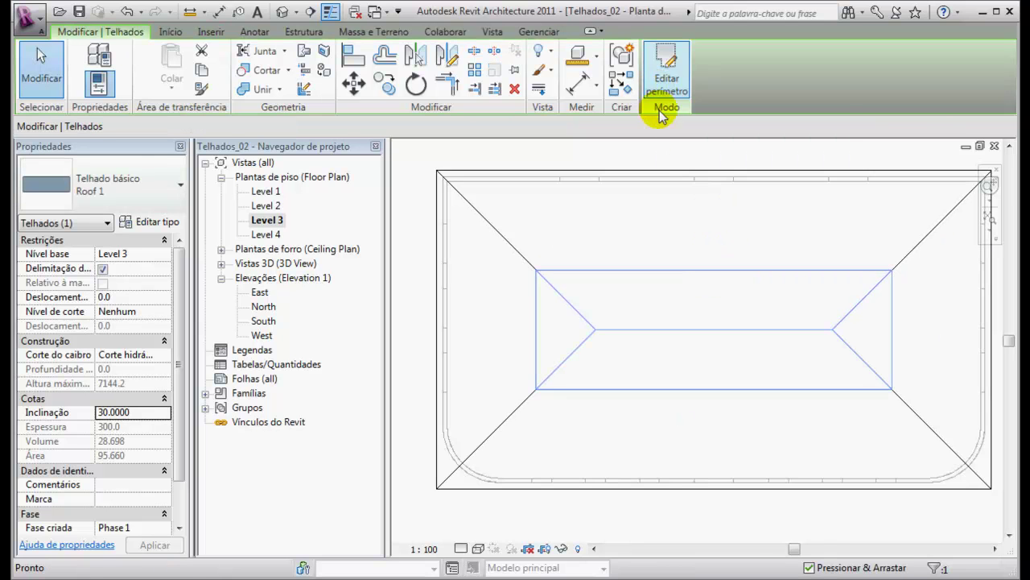
Step: Examine the new upper roof from several sides in the default 3D view
click(284, 13)
shift+middle_drag(684, 390, 860, 419)
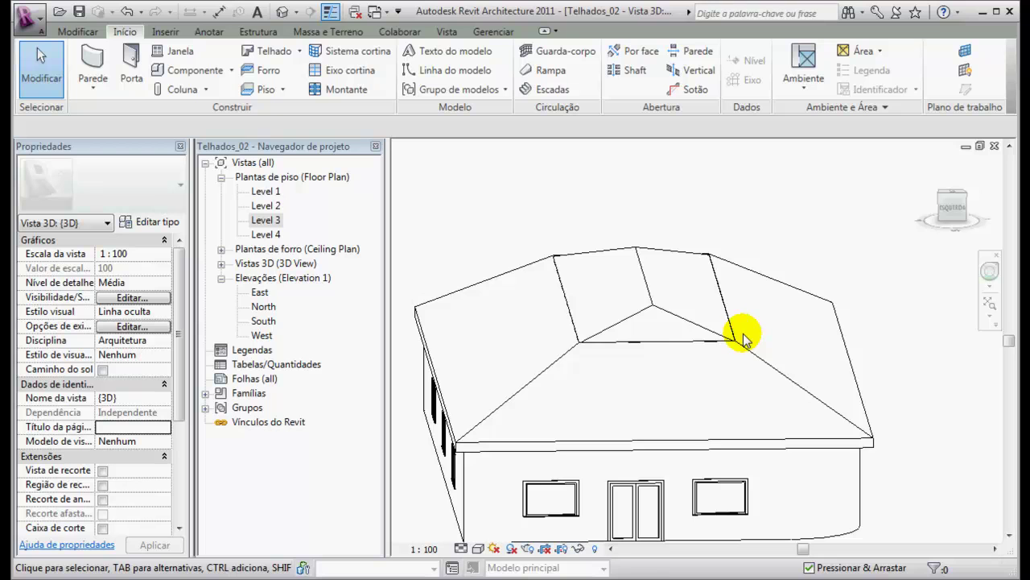
mouse_move(775, 351)
shift+middle_down()
mouse_move(752, 325)
mouse_move(722, 367)
mouse_move(736, 322)
mouse_move(765, 349)
shift+middle_up()
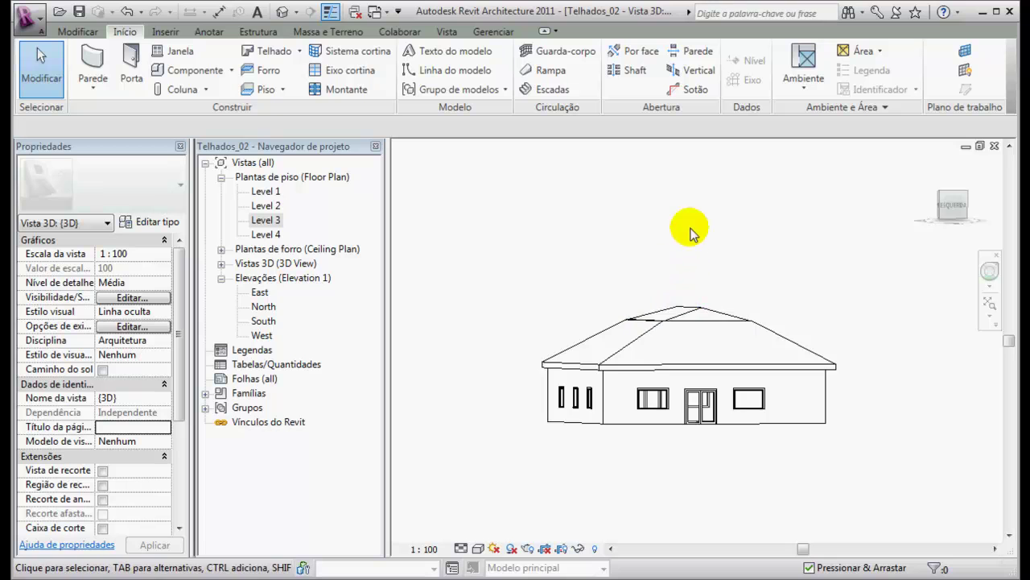
shift+middle_drag(728, 292, 609, 386)
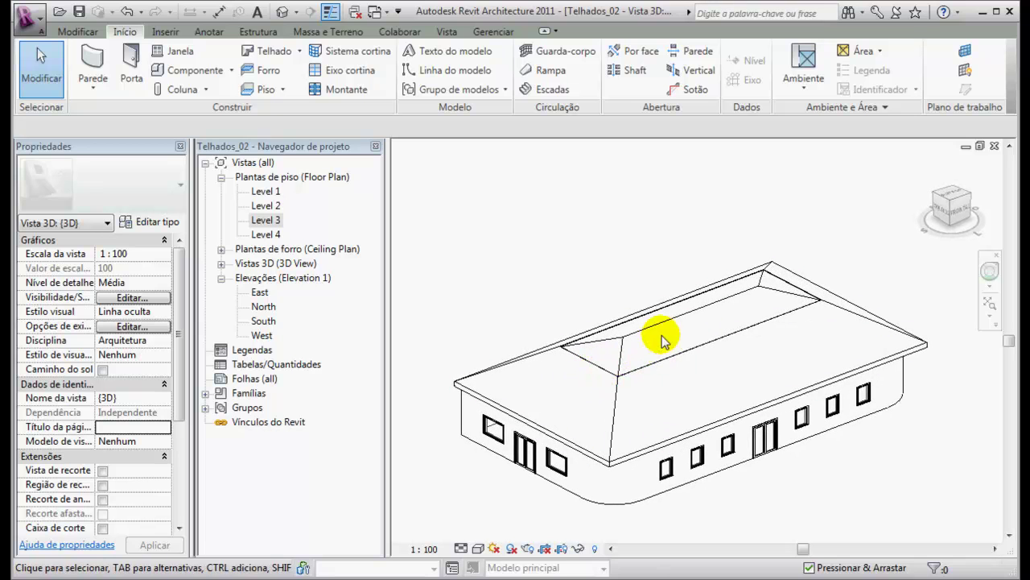
shift+middle_drag(641, 357, 878, 338)
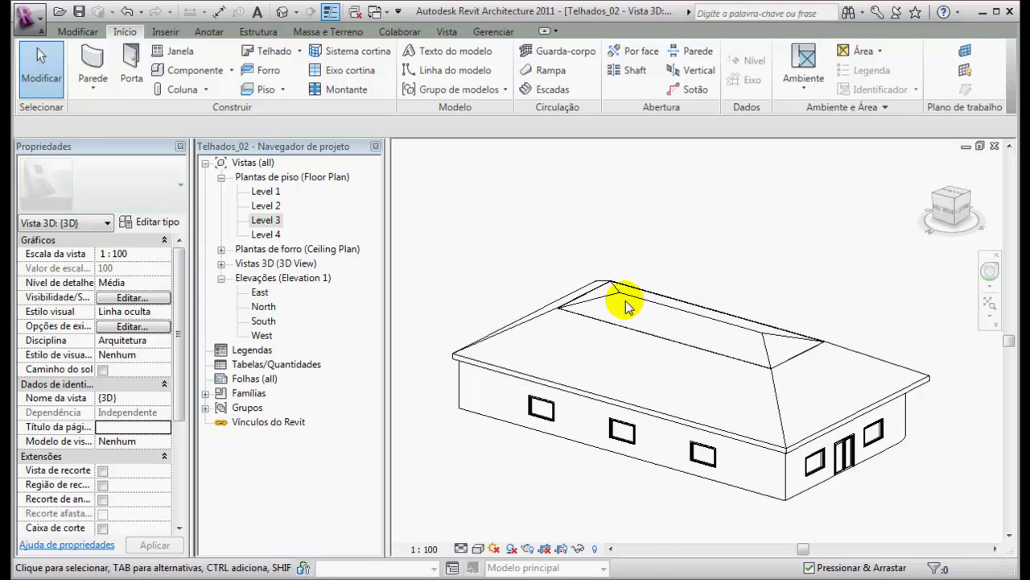
scroll(686, 318, down, 2)
shift+middle_drag(686, 318, 548, 340)
scroll(708, 269, up, 3)
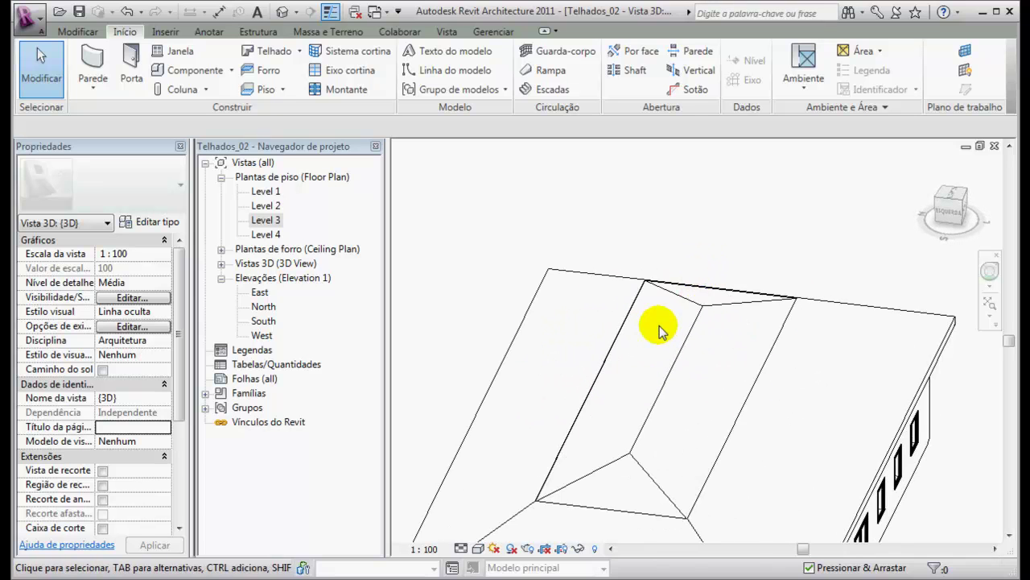
scroll(662, 329, down, 2)
Step: Set the 3D view's visual style to shaded with edges and inspect the corner where the two roofs meet
click(478, 548)
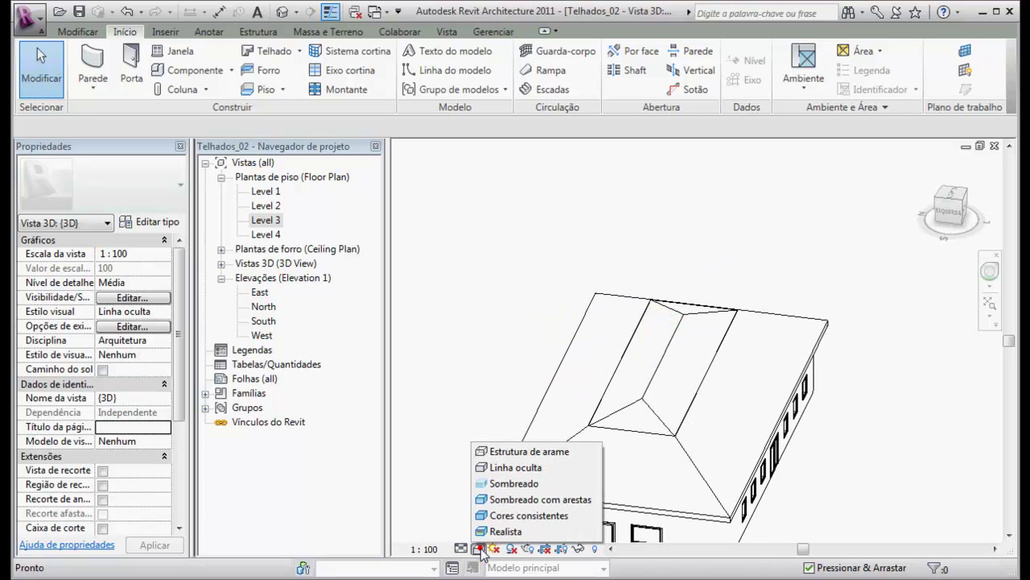
click(506, 496)
scroll(676, 328, up, 6)
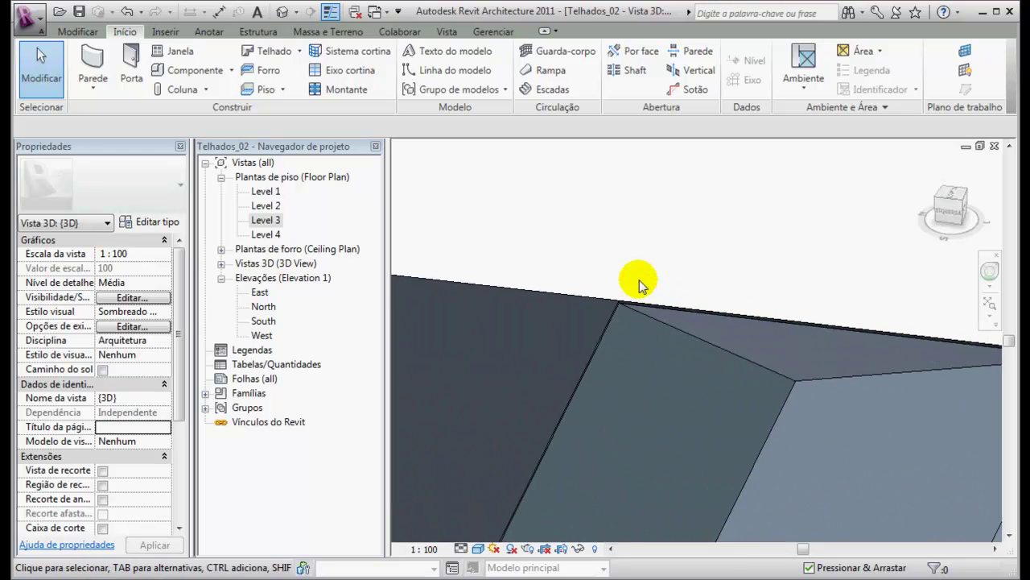
scroll(619, 296, up, 4)
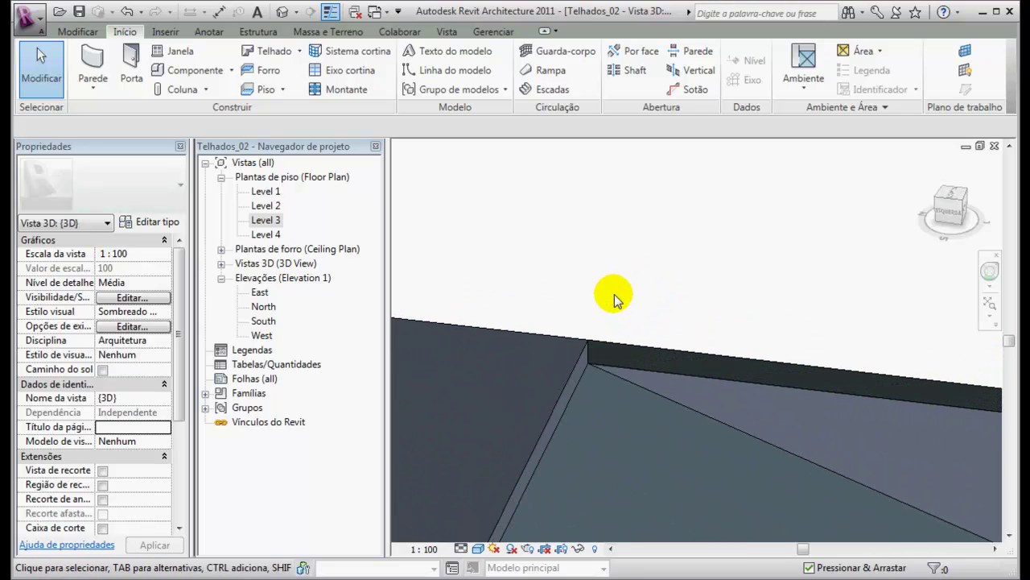
middle_drag(636, 321, 625, 255)
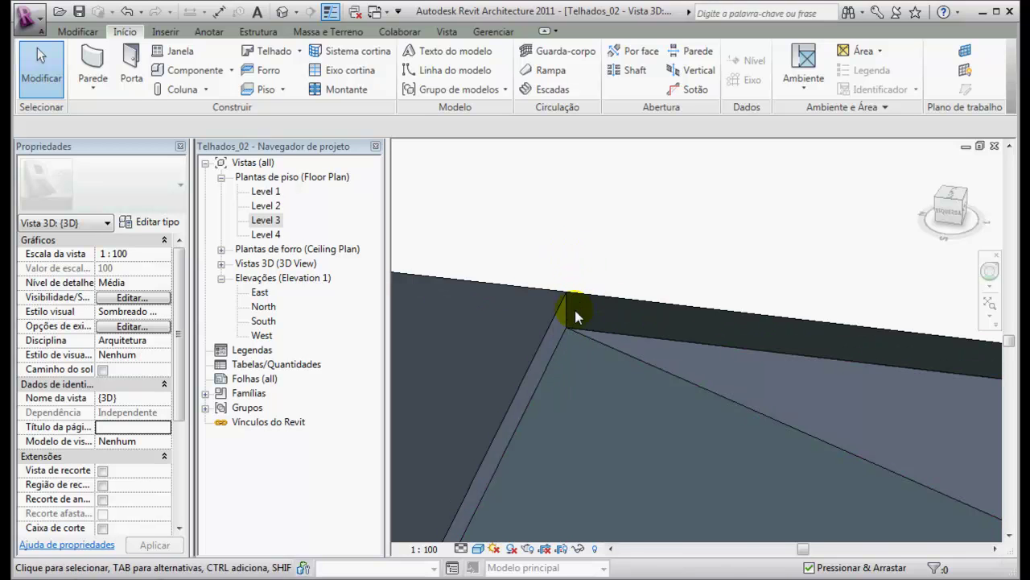
scroll(607, 250, down, 2)
scroll(619, 279, up, 3)
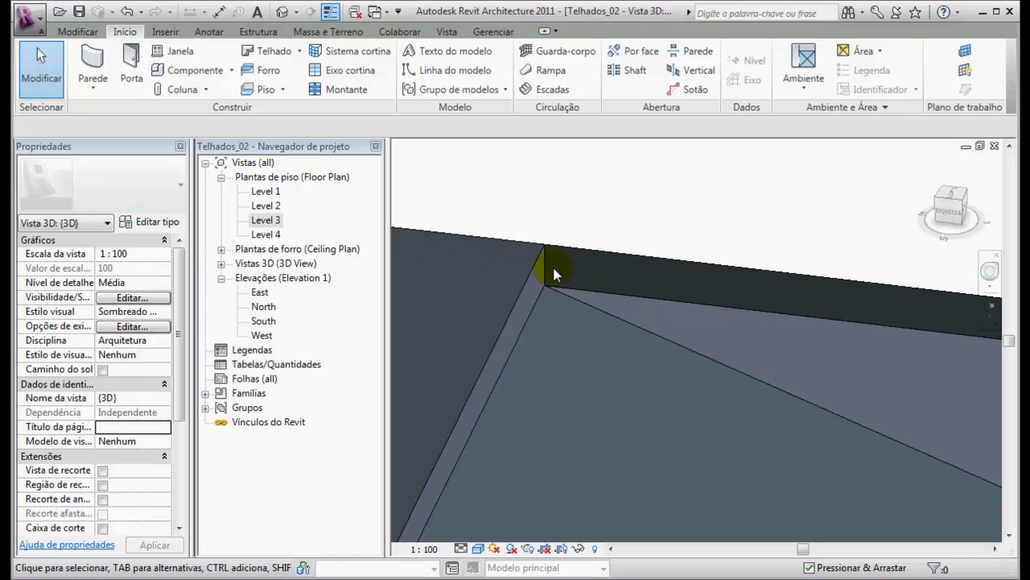
Step: Set the upper roof's base offset from Level 3 to 33
click(569, 298)
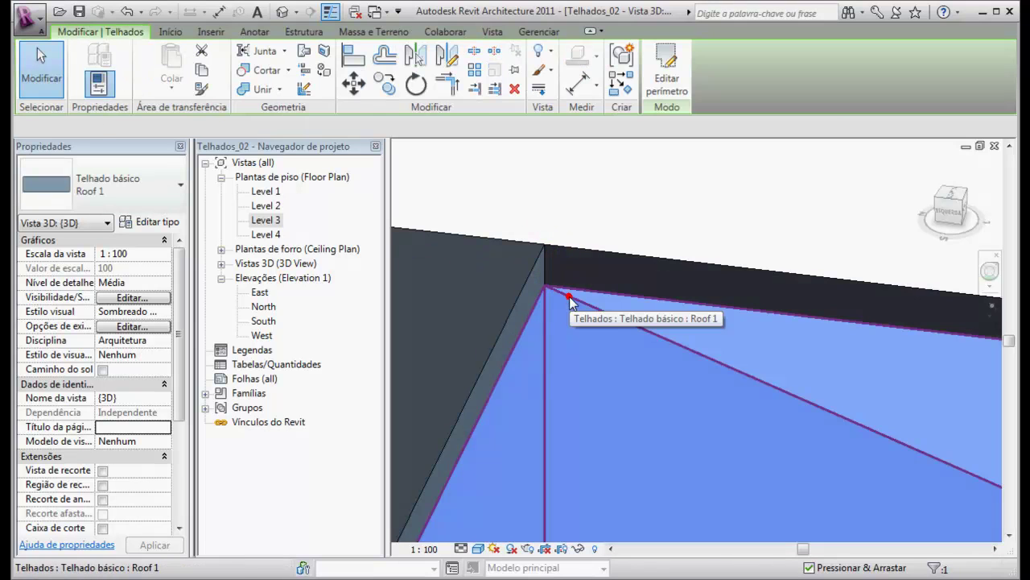
click(131, 297)
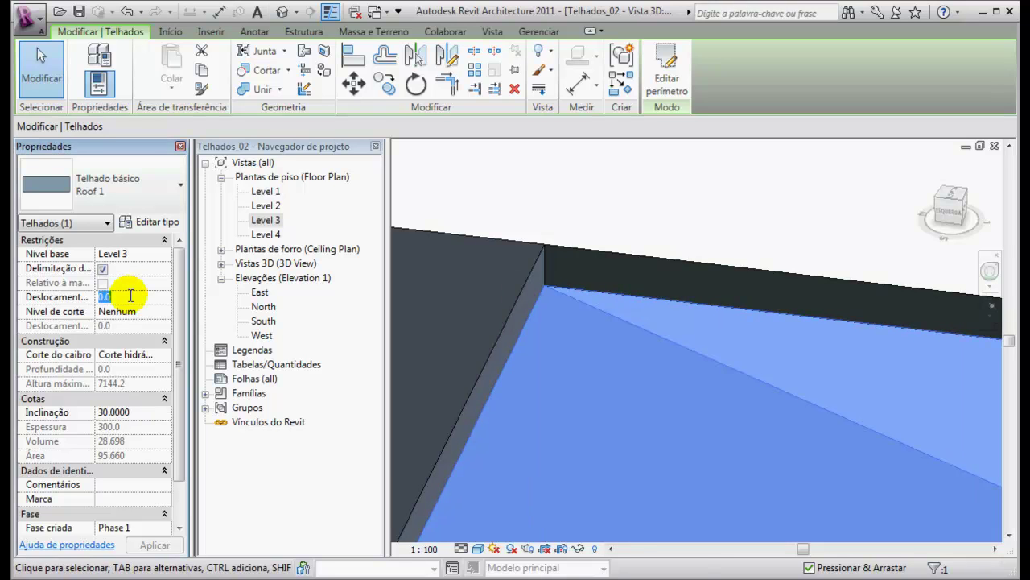
click(154, 546)
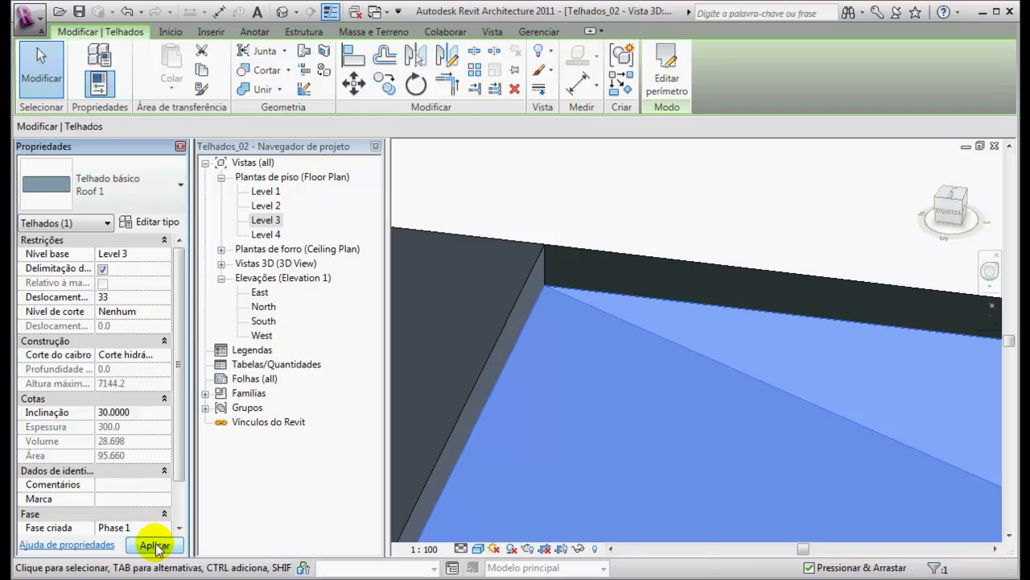
click(518, 218)
Step: Examine the joint between the raised upper roof and the lower roof from several angles
shift+middle_drag(518, 218, 540, 251)
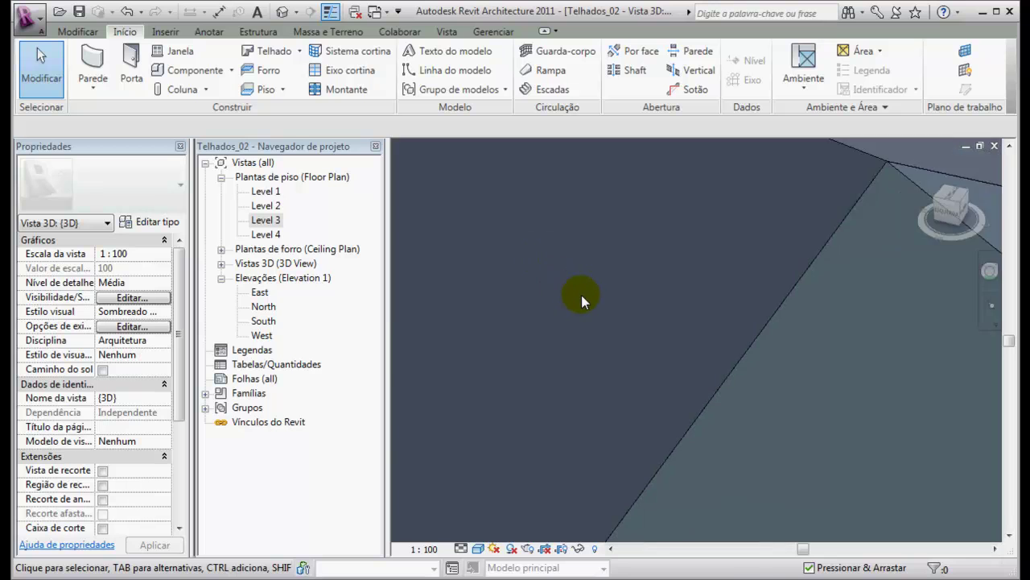
shift+middle_drag(696, 350, 709, 322)
mouse_move(593, 361)
shift+middle_down()
mouse_move(701, 225)
mouse_move(588, 345)
shift+middle_up()
shift+middle_drag(496, 424, 599, 401)
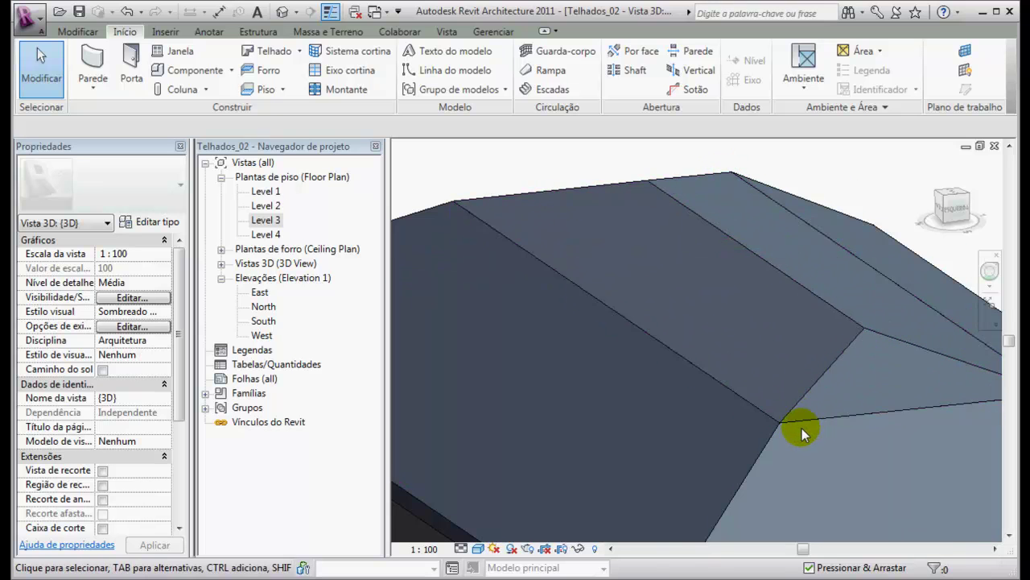
scroll(797, 420, up, 3)
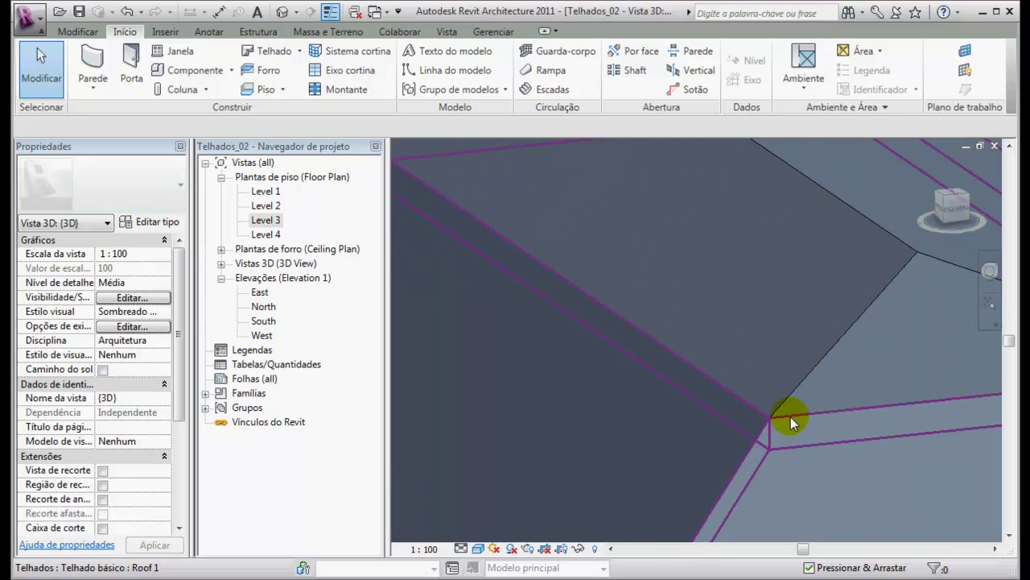
scroll(792, 422, down, 2)
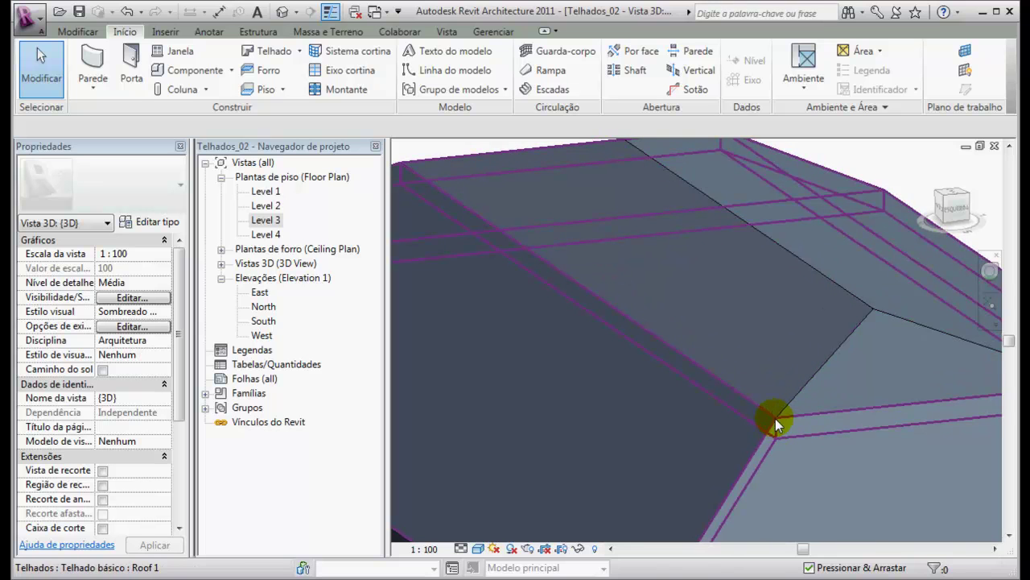
scroll(775, 419, down, 5)
shift+middle_drag(749, 323, 634, 364)
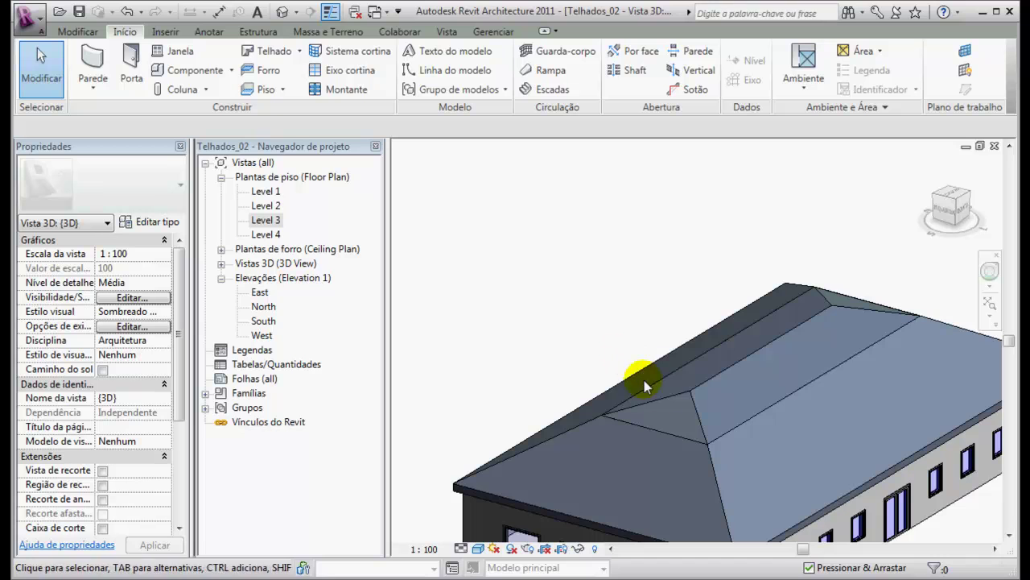
scroll(660, 374, up, 5)
scroll(821, 294, down, 5)
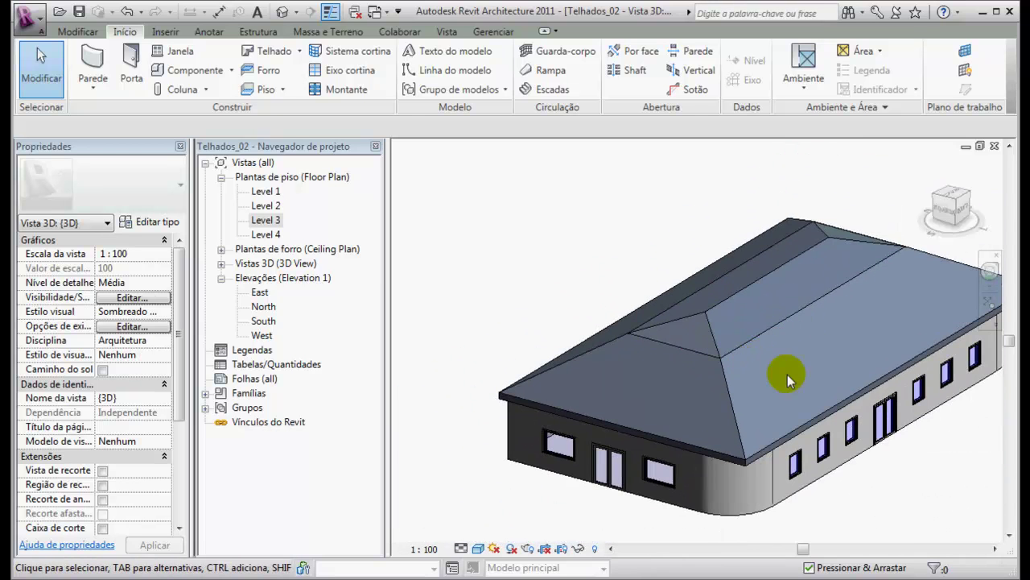
shift+middle_drag(583, 318, 656, 318)
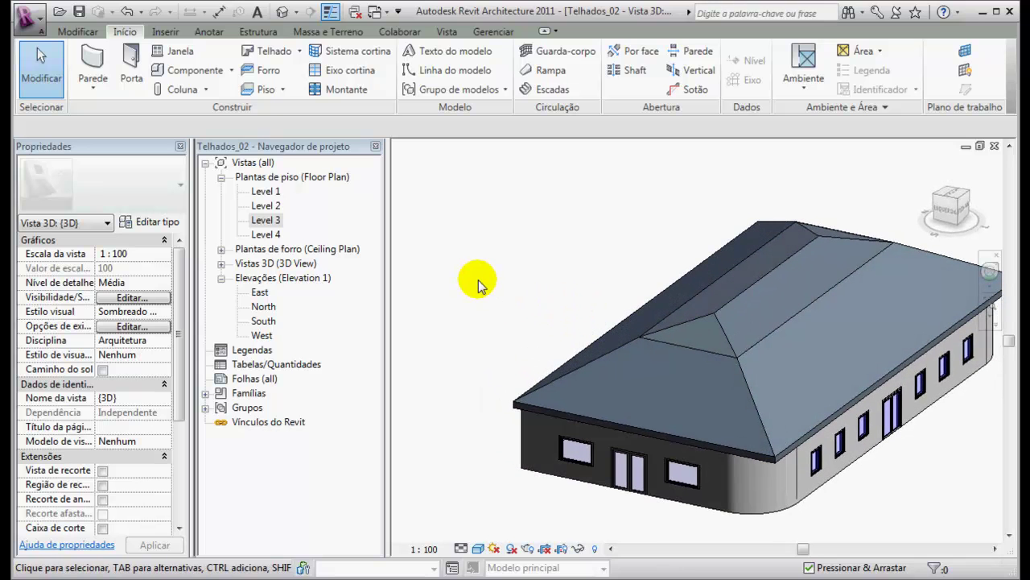